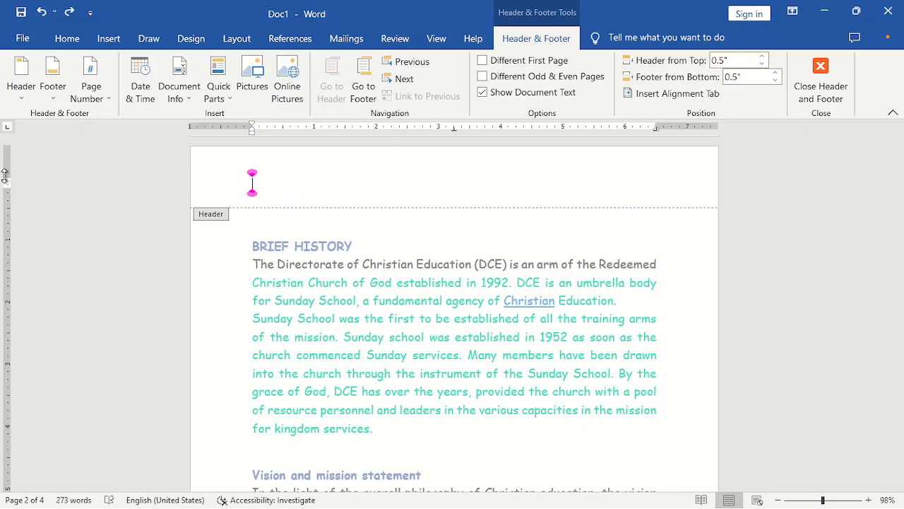
- Type 'Day four intermediate class' into the empty header line and select it
{"action": "left_click_drag", "start_coordinate": [4, 176], "coordinate": [4, 176]}
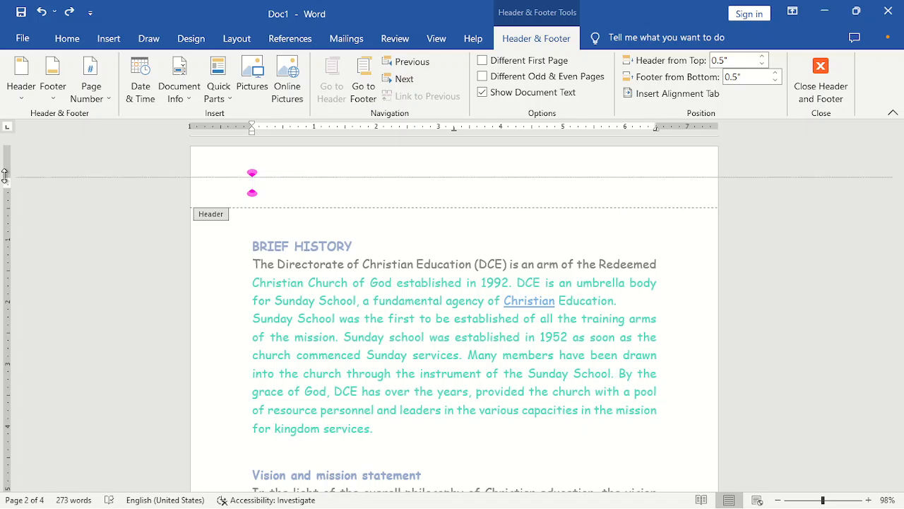
{"action": "left_click_drag", "start_coordinate": [4, 176], "coordinate": [4, 176]}
{"action": "left_click", "coordinate": [4, 176]}
{"action": "left_click", "coordinate": [4, 176]}
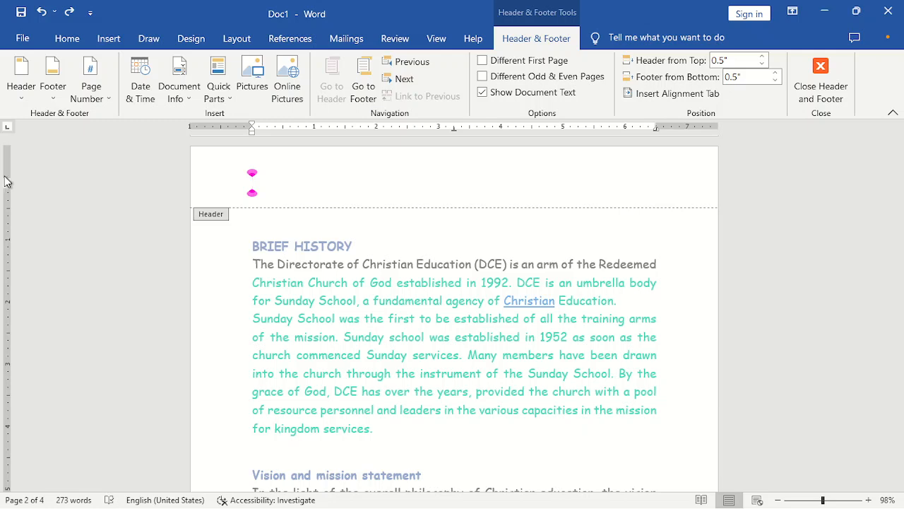
{"action": "type", "text": "D"}
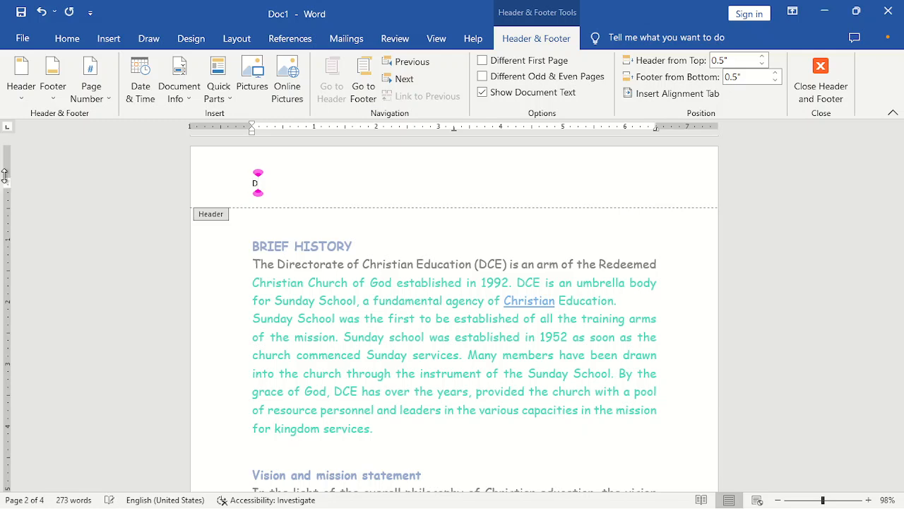
{"action": "type", "text": "ay four"}
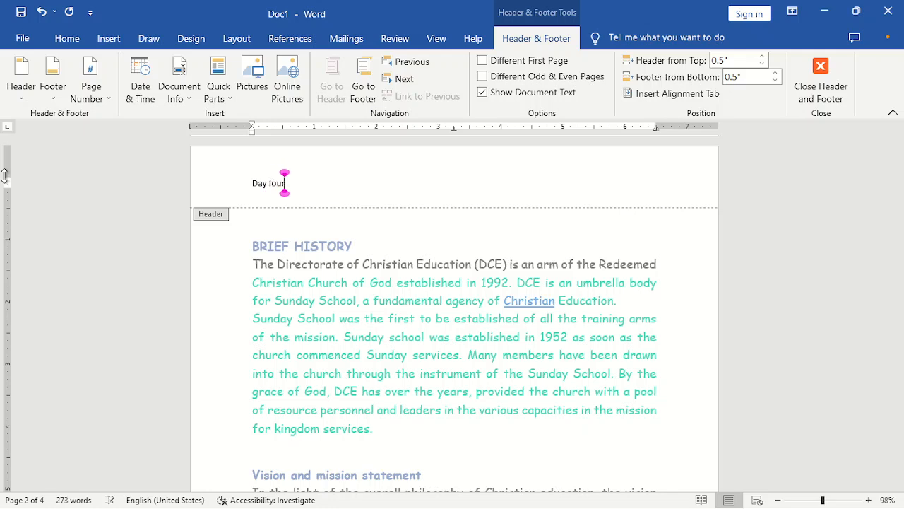
{"action": "type", "text": " inter"}
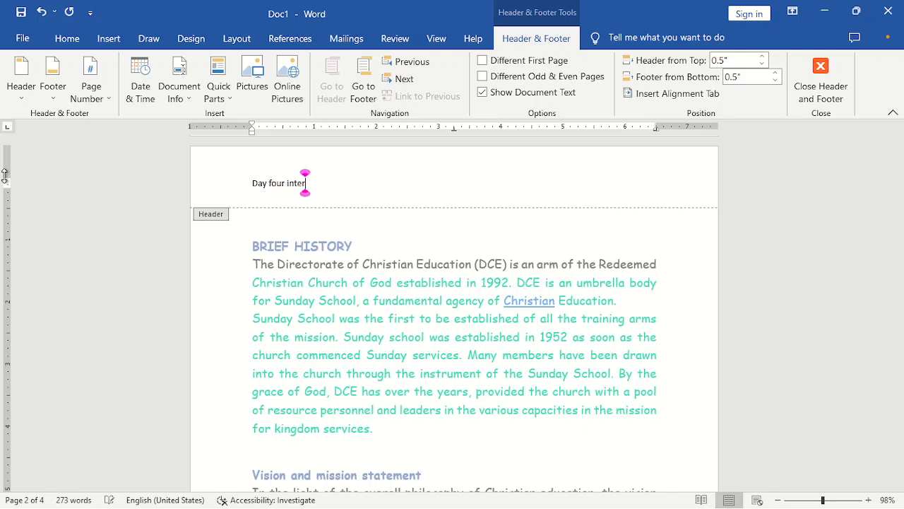
{"action": "type", "text": "mediate class"}
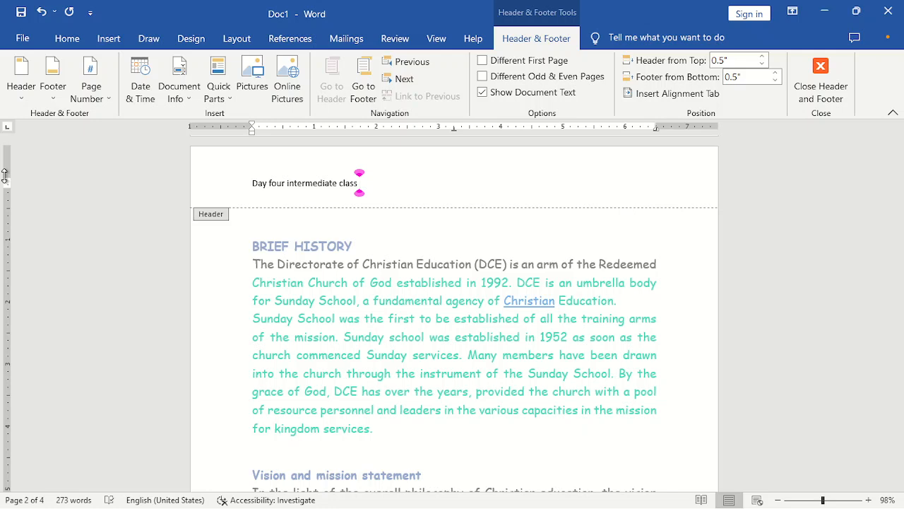
{"action": "left_click", "coordinate": [3, 177]}
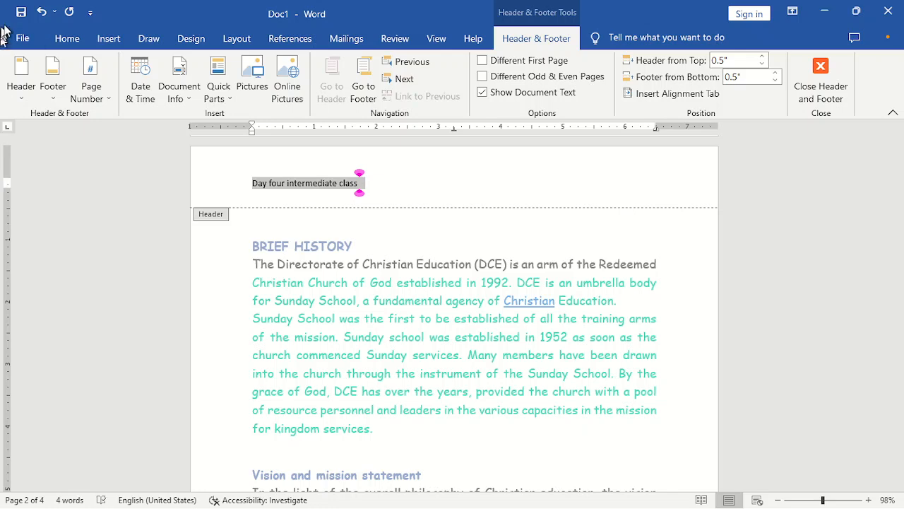
- Set the header text 'Day four intermediate class' to 14 pt and close the header
{"action": "left_click", "coordinate": [65, 40]}
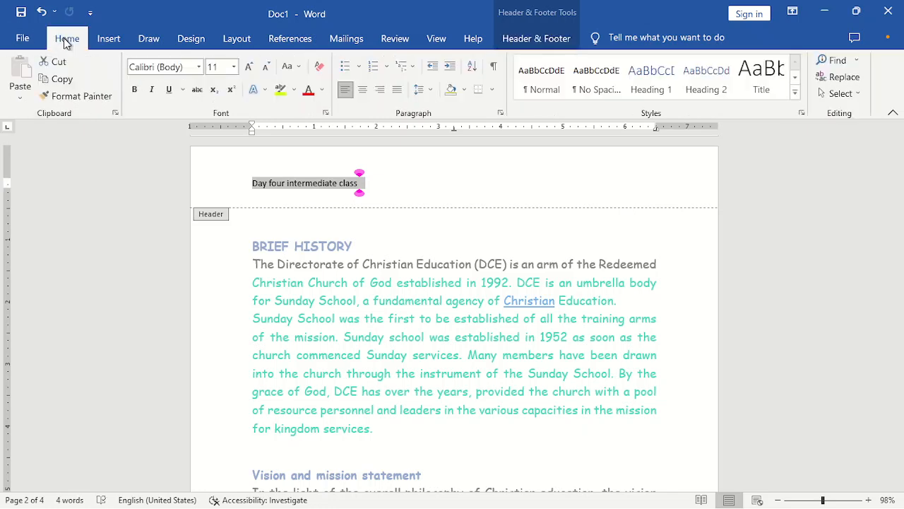
{"action": "left_click", "coordinate": [220, 67]}
{"action": "type", "text": "14"}
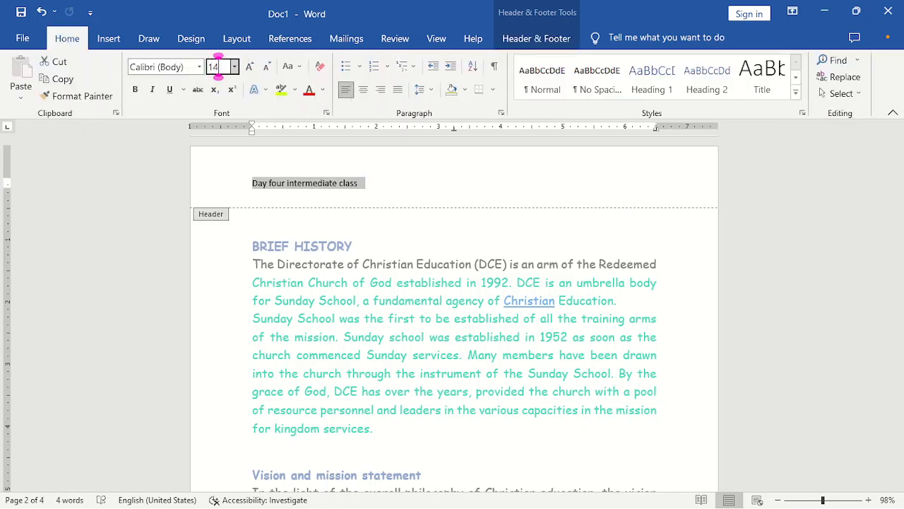
{"action": "key", "text": "Return"}
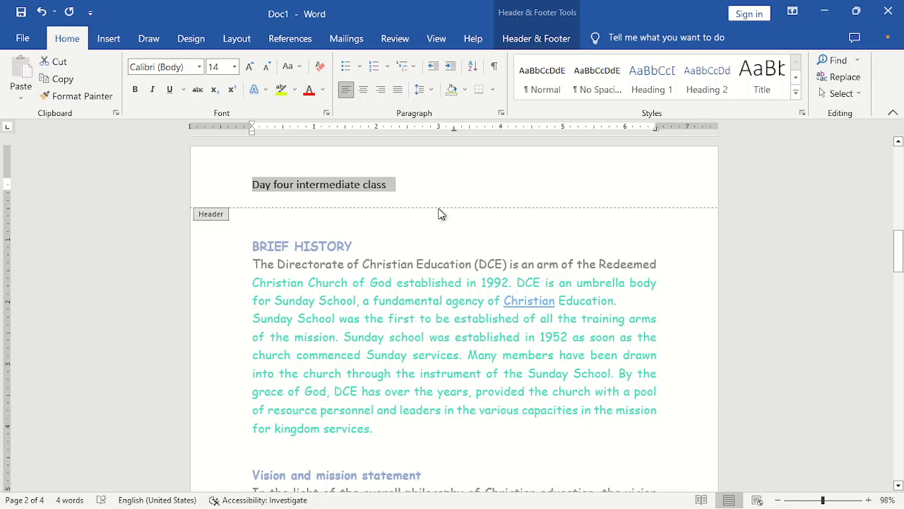
{"action": "left_click", "coordinate": [536, 37]}
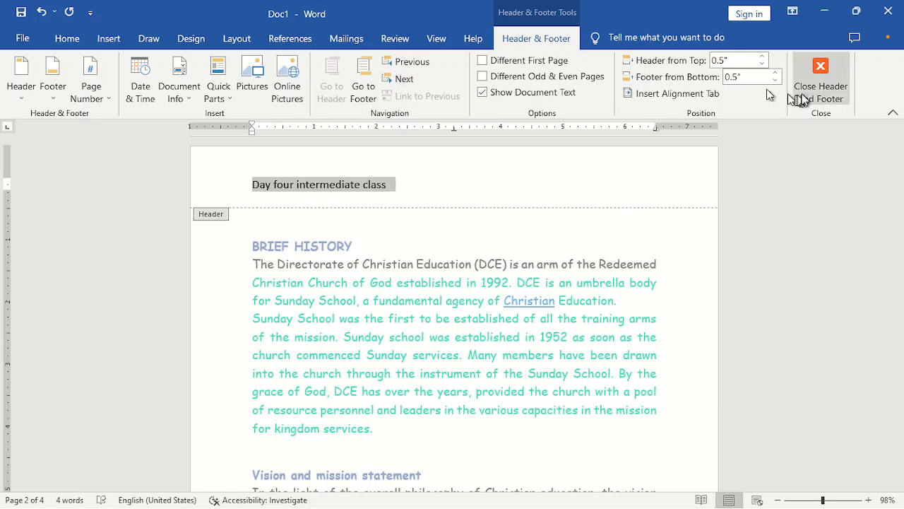
{"action": "left_click", "coordinate": [821, 74]}
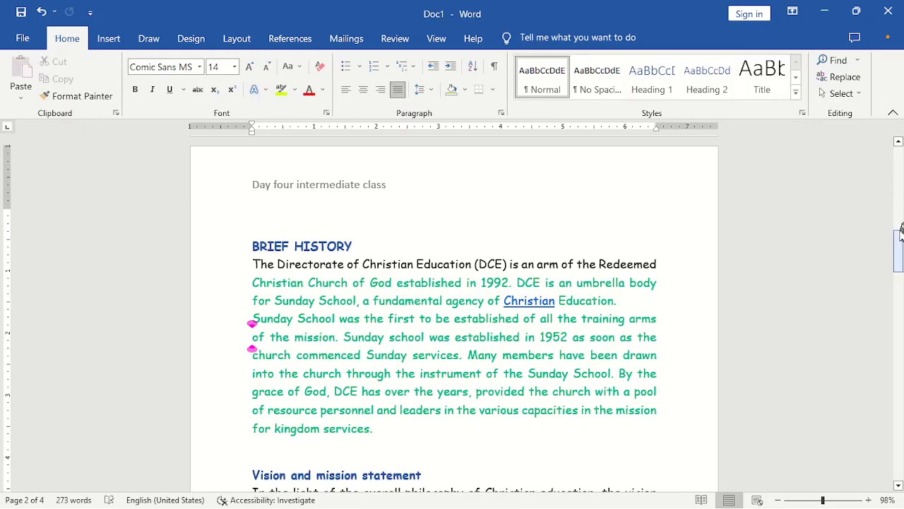
{"action": "left_click_drag", "start_coordinate": [899, 244], "coordinate": [898, 144]}
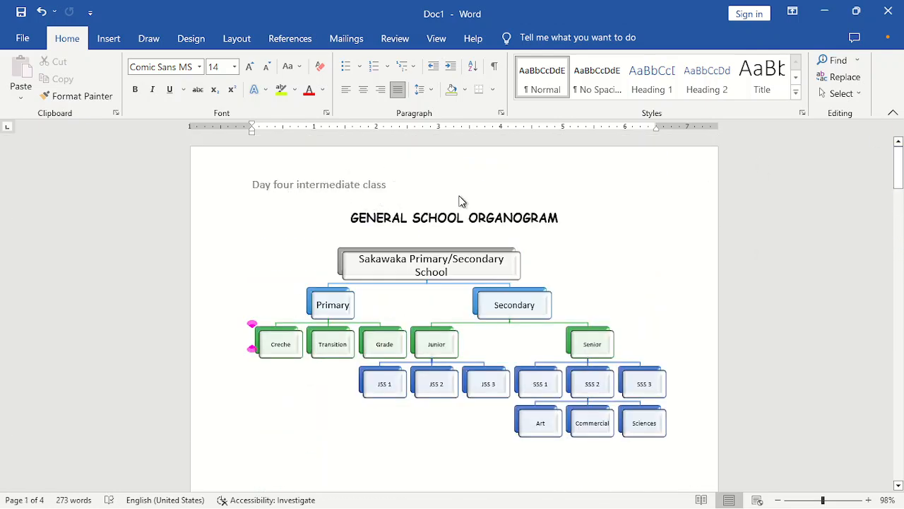
{"action": "left_click_drag", "start_coordinate": [899, 170], "coordinate": [900, 400]}
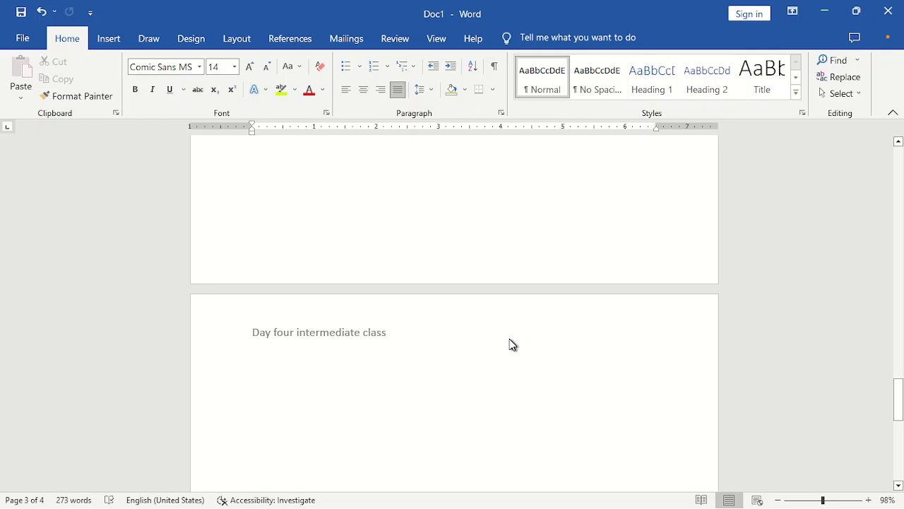
{"action": "left_click_drag", "start_coordinate": [902, 394], "coordinate": [900, 147]}
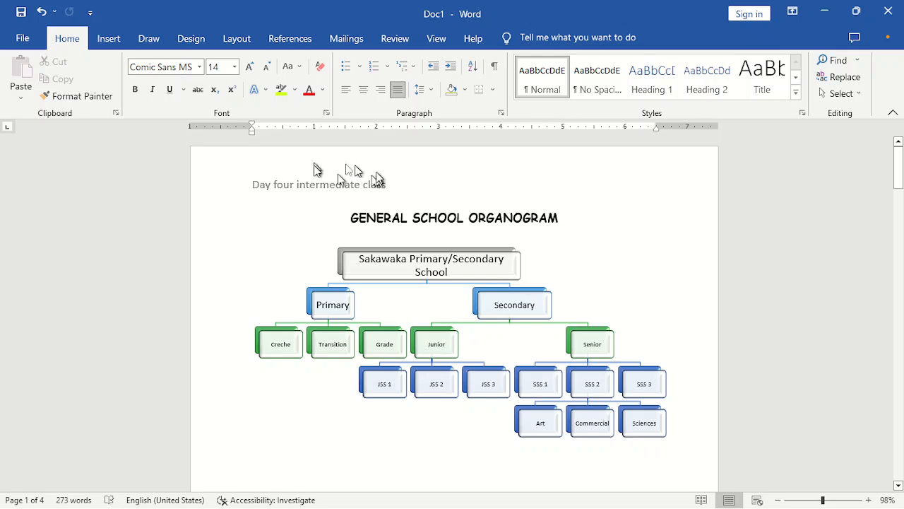
{"action": "left_click_drag", "start_coordinate": [900, 166], "coordinate": [902, 214]}
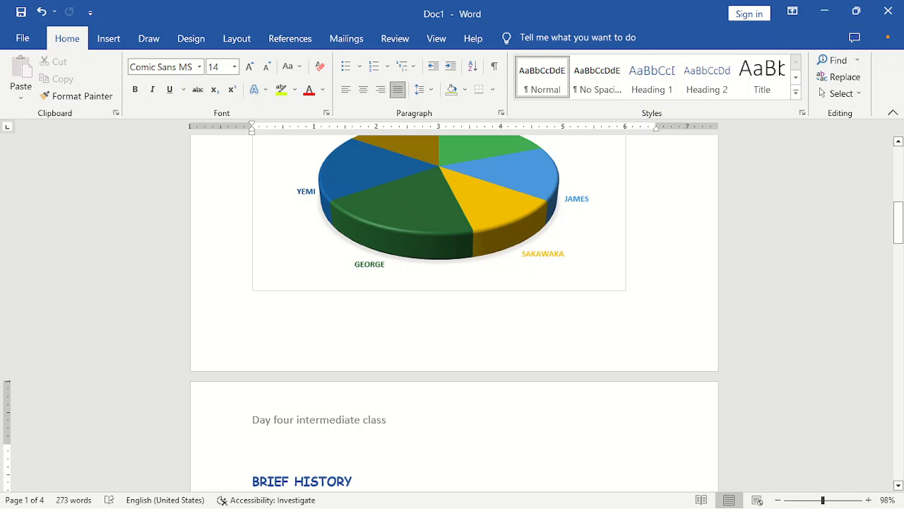
- Insert the built-in Blank (Three Columns) footer from the Footer gallery
{"action": "double_click", "coordinate": [311, 360]}
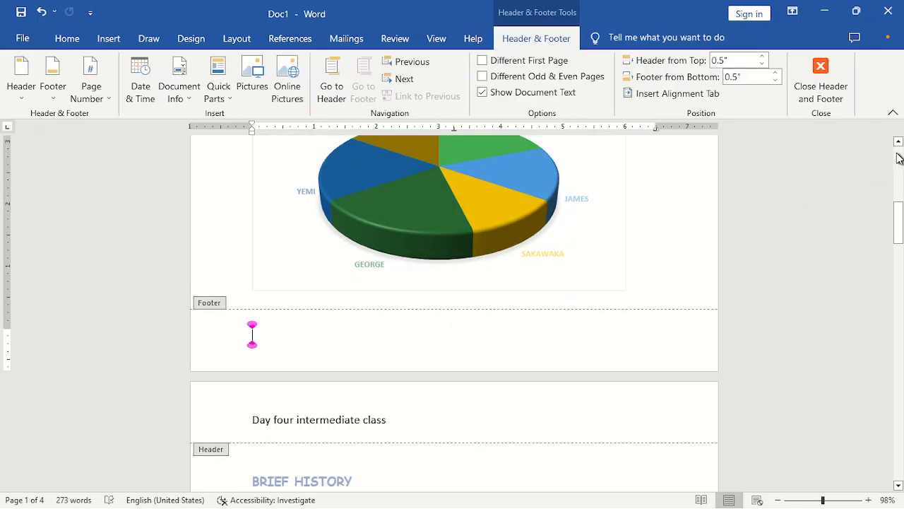
{"action": "left_click", "coordinate": [832, 93]}
{"action": "left_click", "coordinate": [464, 89]}
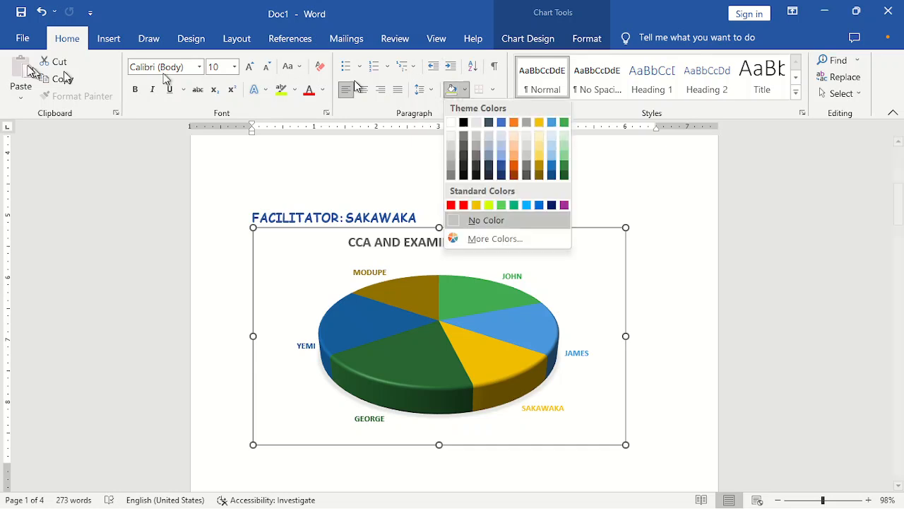
{"action": "left_click", "coordinate": [110, 38]}
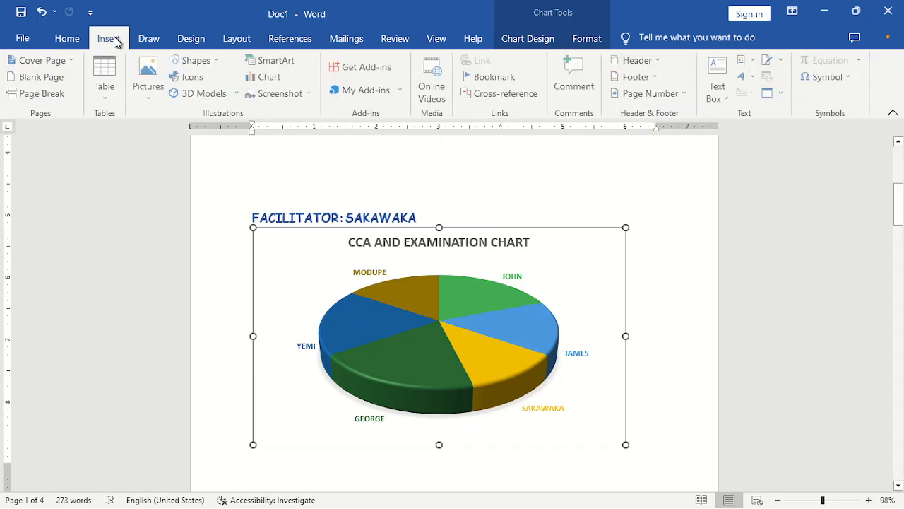
{"action": "left_click", "coordinate": [651, 78]}
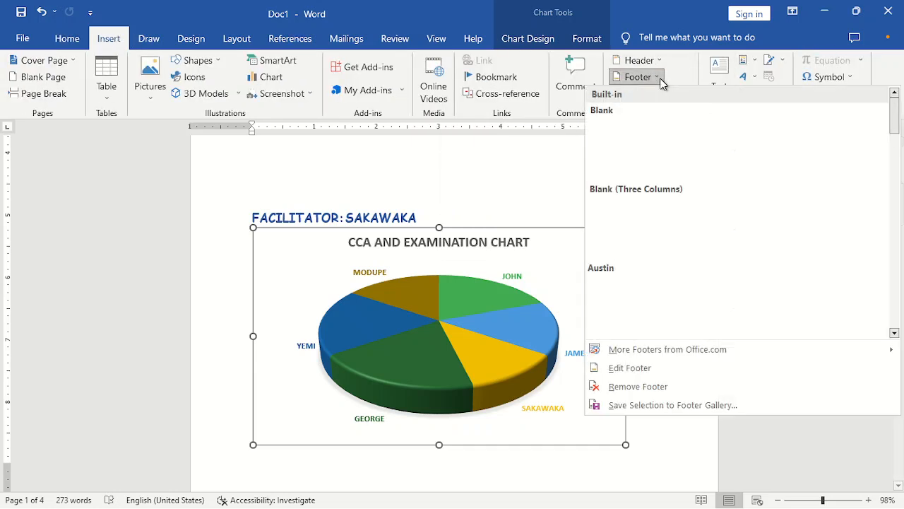
{"action": "left_click", "coordinate": [691, 225]}
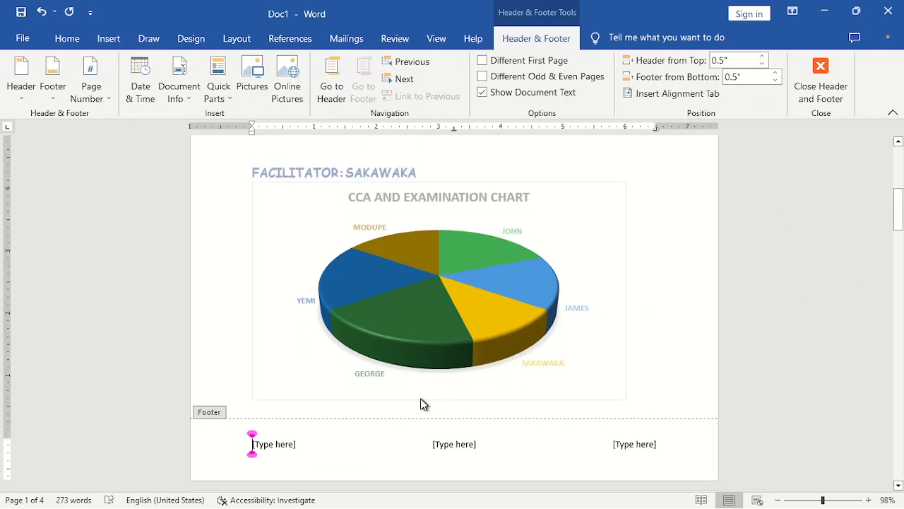
- Fill the left footer placeholder with the tutor's name and the centre with 'Intermediate class'
{"action": "left_click", "coordinate": [269, 447]}
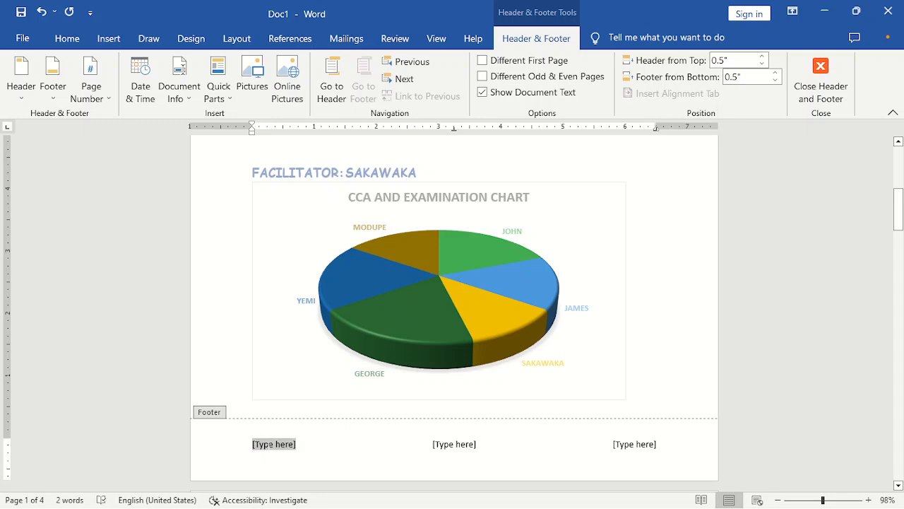
{"action": "type", "text": "T"}
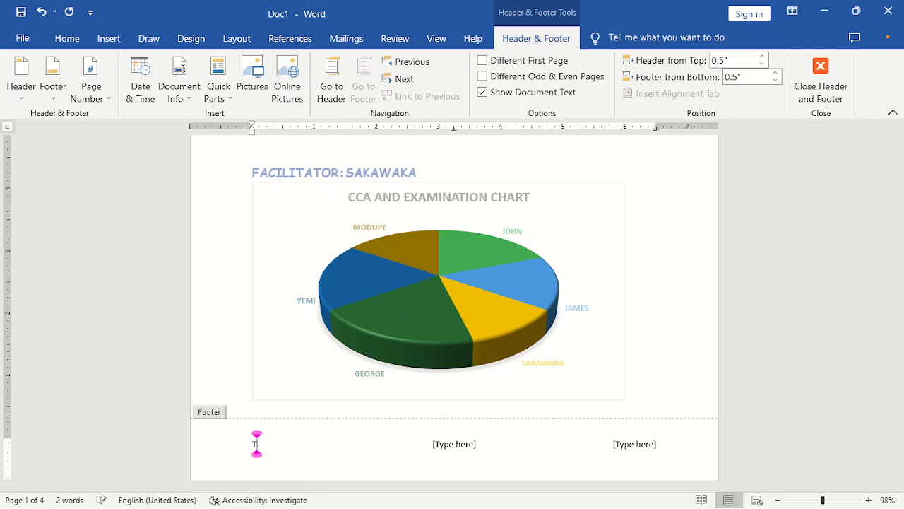
{"action": "type", "text": "otor:"}
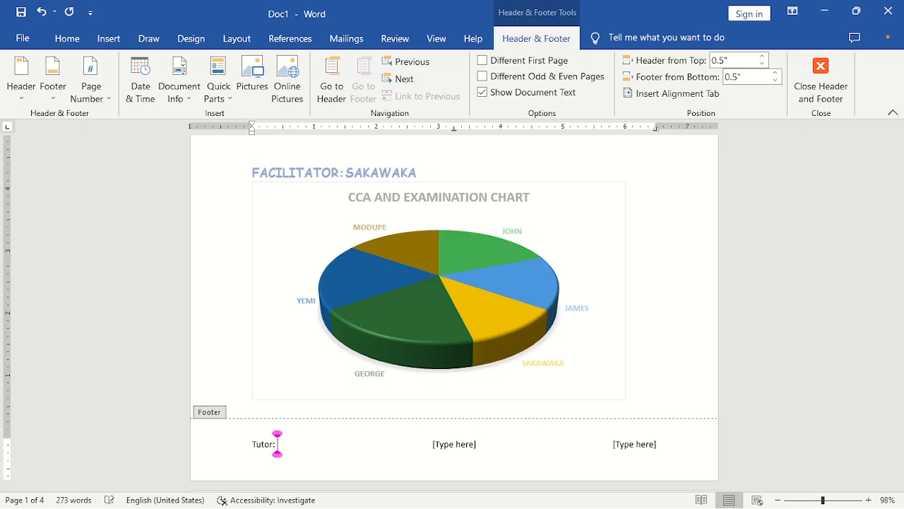
{"action": "type", "text": " Sakawaka"}
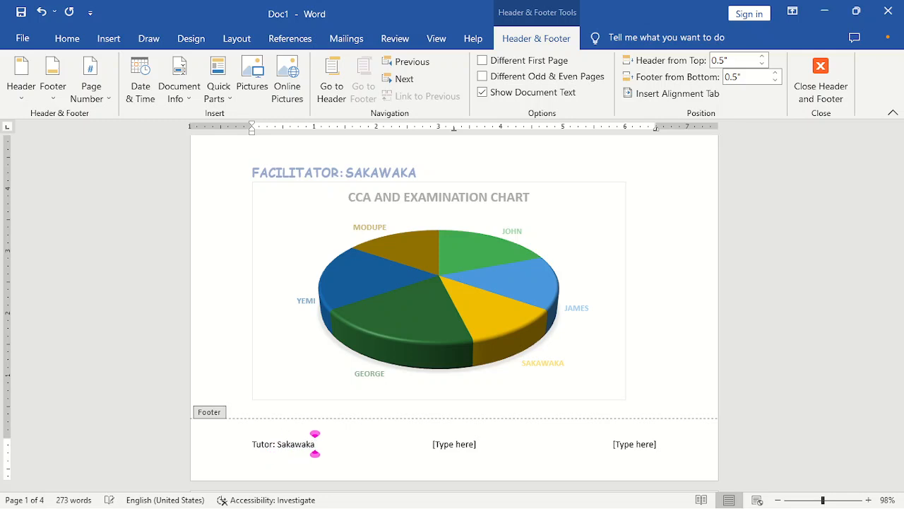
{"action": "left_click", "coordinate": [464, 444]}
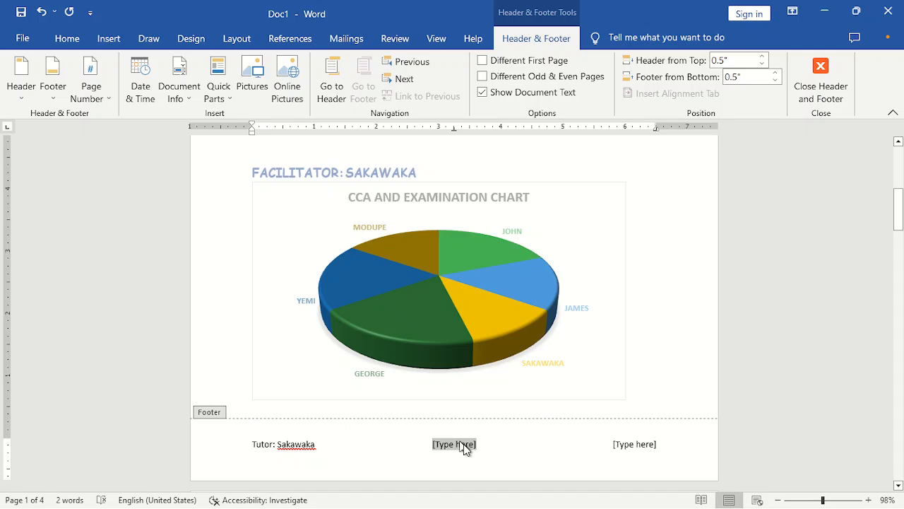
{"action": "type", "text": "Interme"}
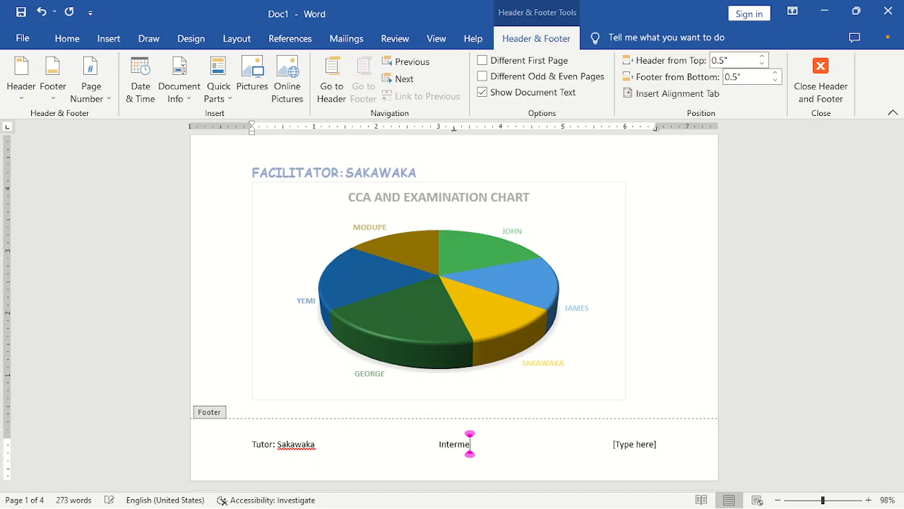
{"action": "type", "text": "diate class"}
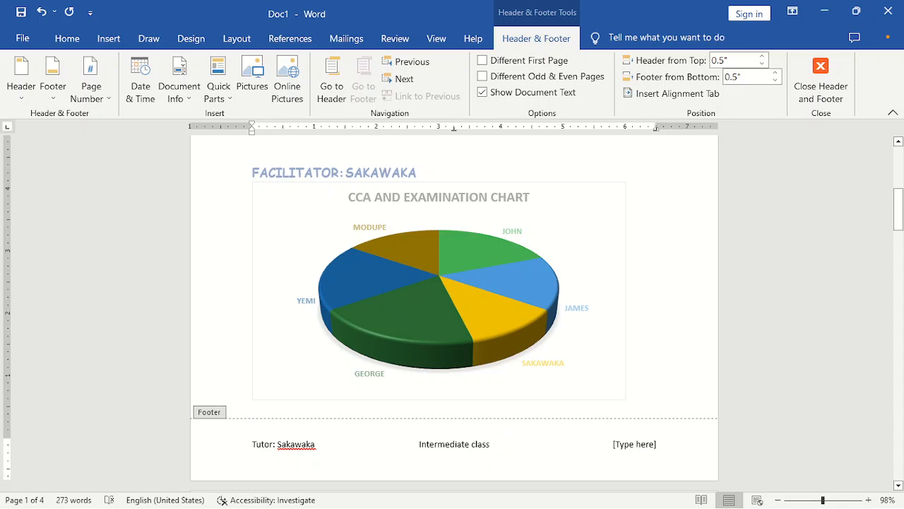
- Make the right footer placeholder read 'Topic: Header and footer' and return to the body
{"action": "left_click", "coordinate": [639, 445]}
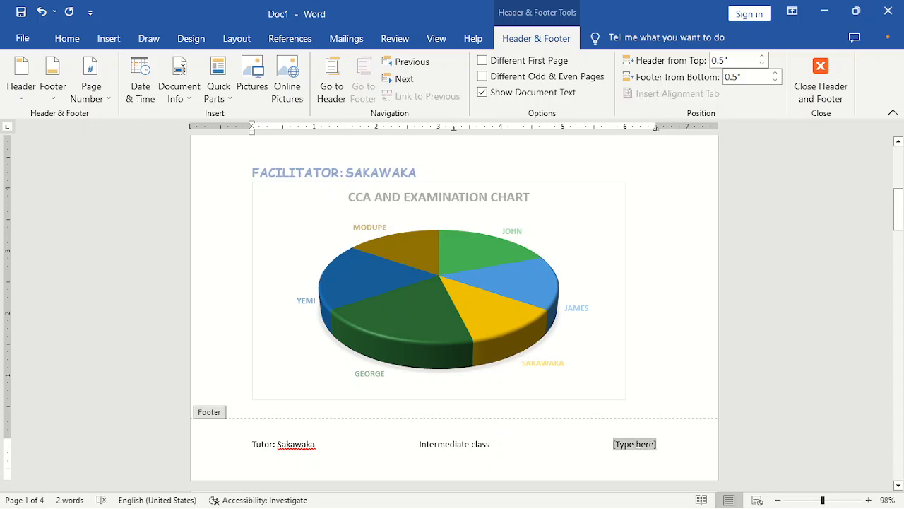
{"action": "type", "text": "topic"}
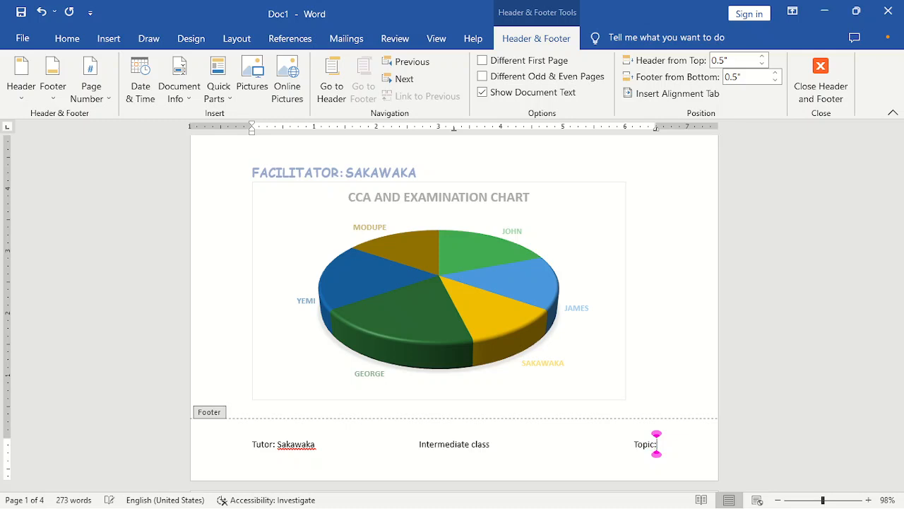
{"action": "type", "text": ": Header and fooer"}
{"action": "key", "text": "BackSpace"}
{"action": "key", "text": "BackSpace"}
{"action": "type", "text": "ter"}
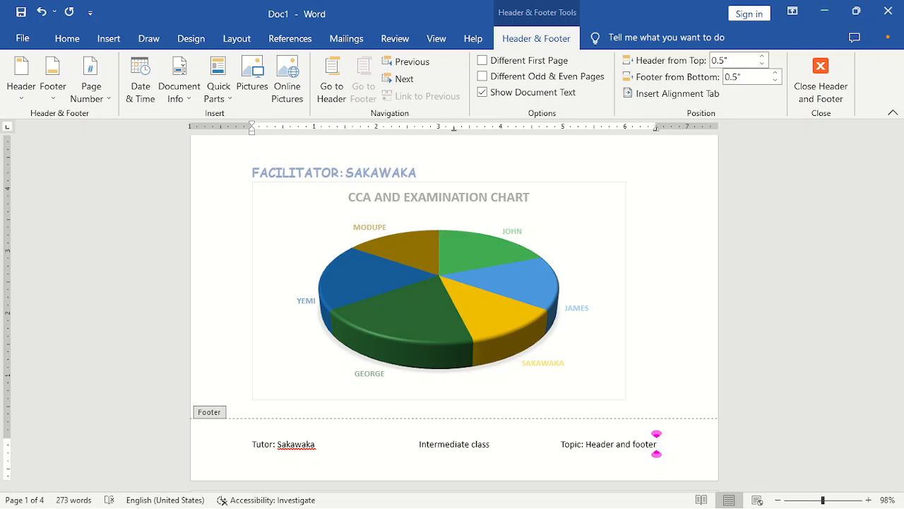
{"action": "left_click", "coordinate": [820, 92]}
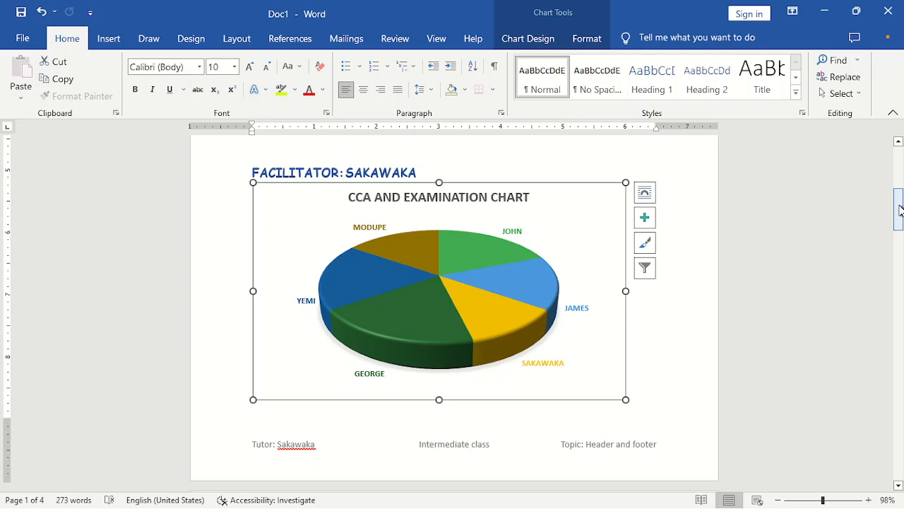
- Scroll through the document checking the footer on every page, stopping at page 4
{"action": "mouse_move", "coordinate": [901, 210]}
{"action": "left_mouse_down"}
{"action": "mouse_move", "coordinate": [901, 170]}
{"action": "mouse_move", "coordinate": [901, 218]}
{"action": "left_mouse_up"}
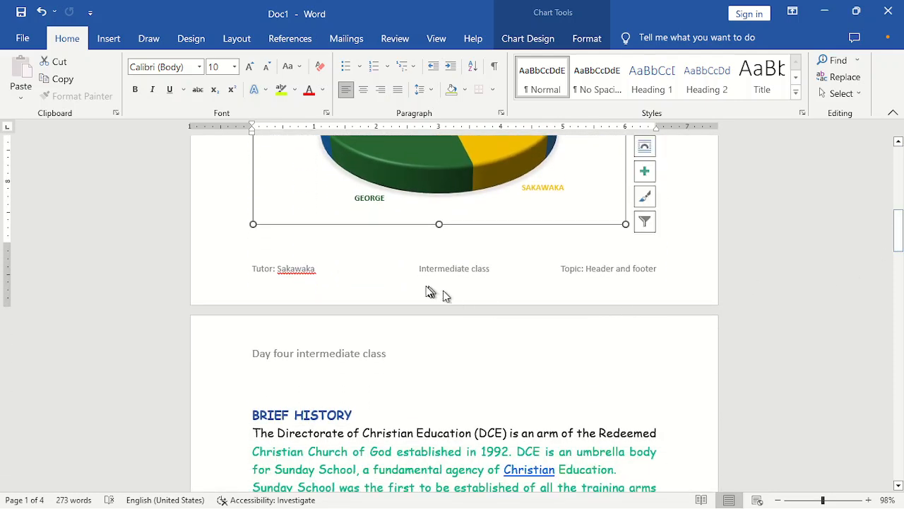
{"action": "left_click_drag", "start_coordinate": [900, 248], "coordinate": [897, 163]}
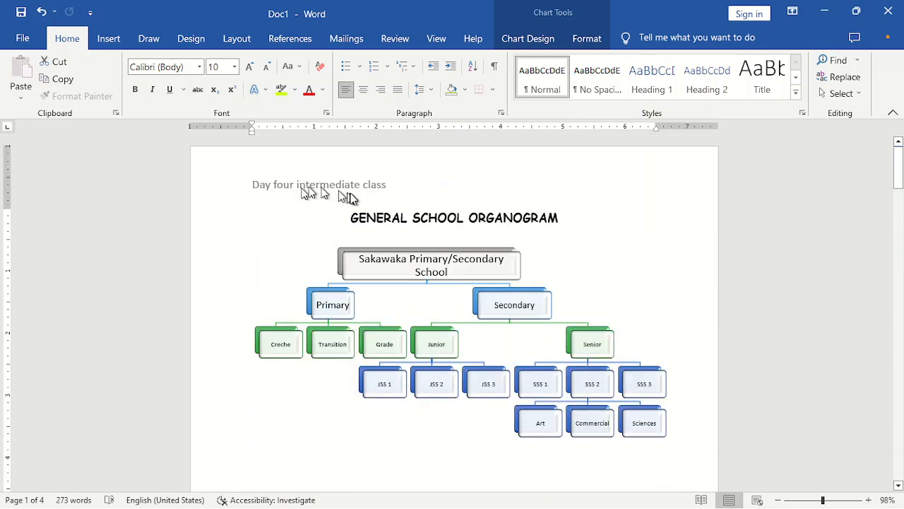
{"action": "left_click_drag", "start_coordinate": [898, 159], "coordinate": [898, 306]}
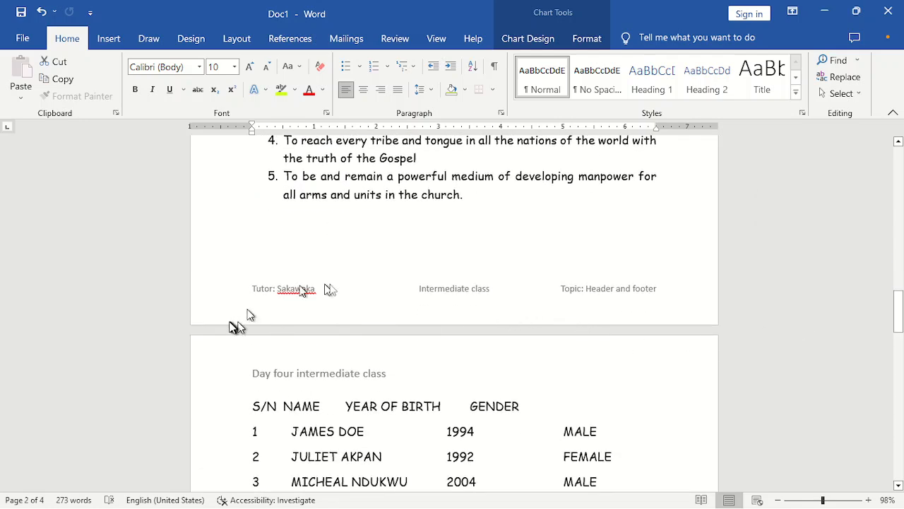
{"action": "left_click_drag", "start_coordinate": [898, 281], "coordinate": [898, 296]}
{"action": "left_click_drag", "start_coordinate": [899, 346], "coordinate": [900, 503]}
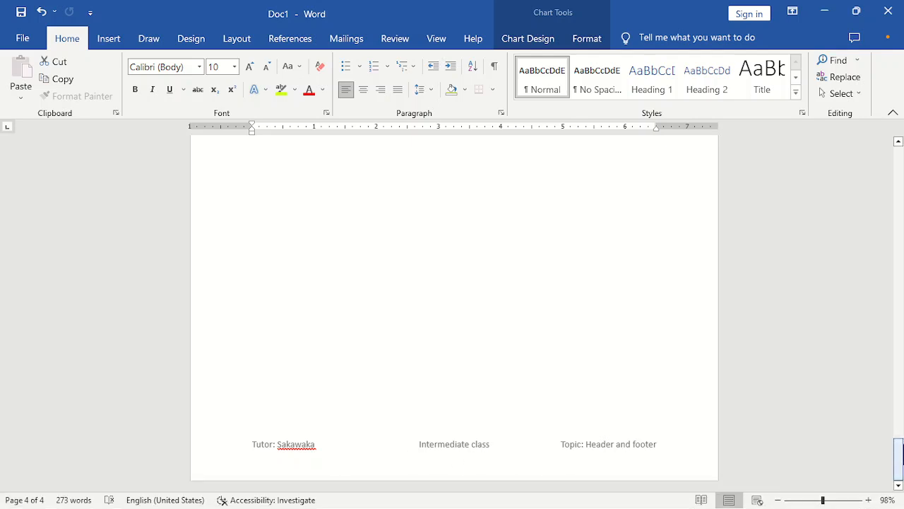
{"action": "left_click_drag", "start_coordinate": [899, 452], "coordinate": [899, 408]}
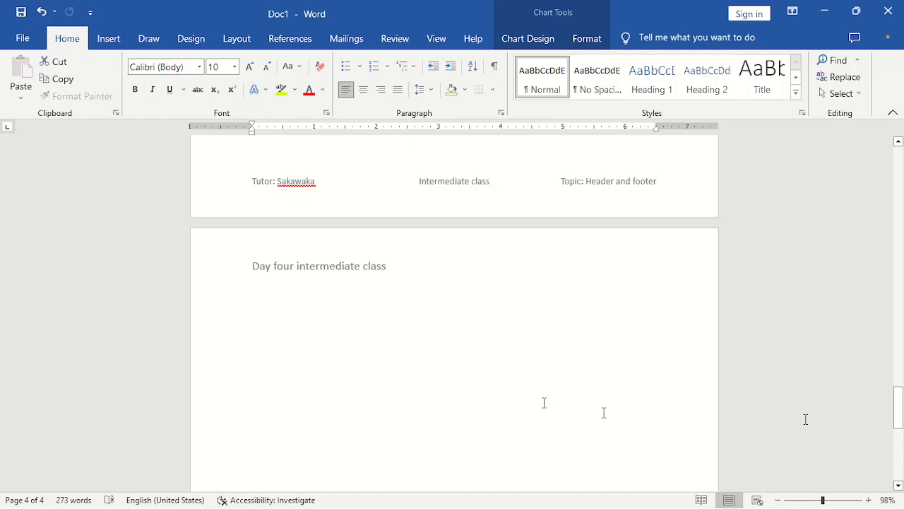
- Delete 'Day four intermediate class' from the page 4 header and close header editing
{"action": "double_click", "coordinate": [393, 265]}
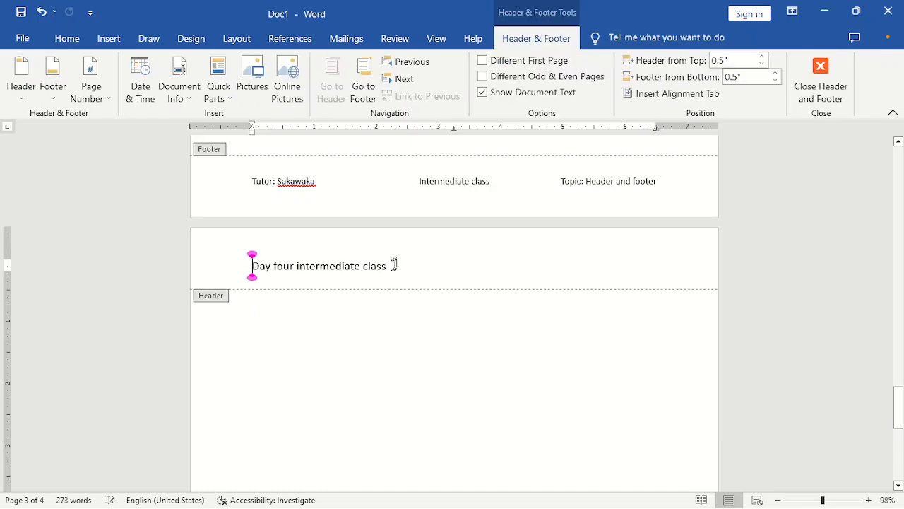
{"action": "left_click_drag", "start_coordinate": [542, 255], "coordinate": [233, 268]}
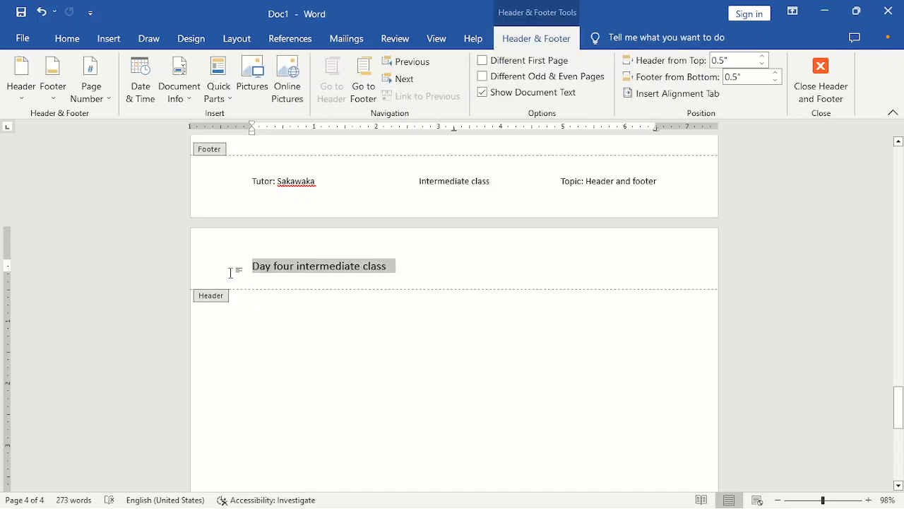
{"action": "key", "text": "Delete"}
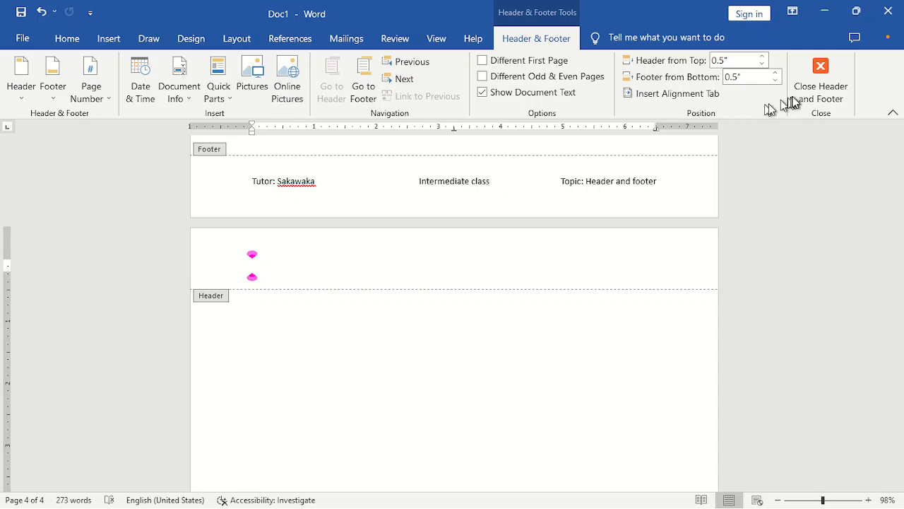
{"action": "left_click", "coordinate": [841, 68]}
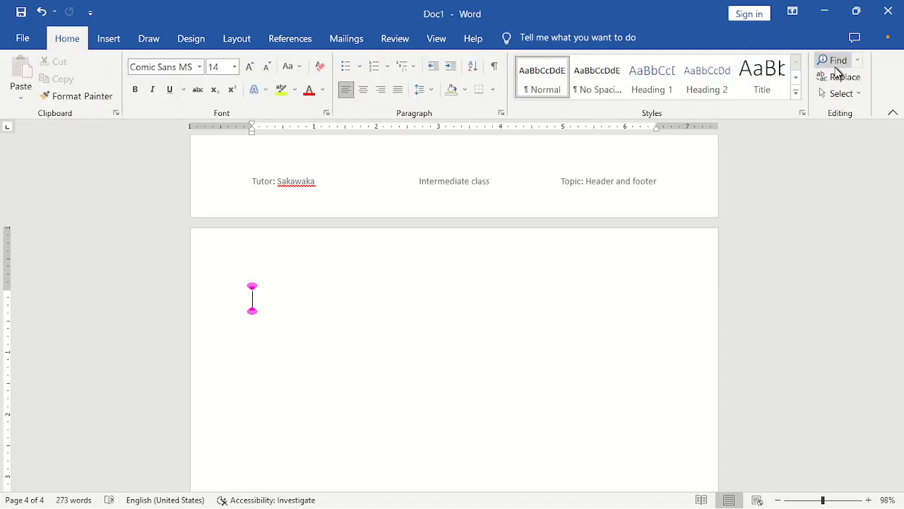
{"action": "left_click_drag", "start_coordinate": [895, 392], "coordinate": [899, 185]}
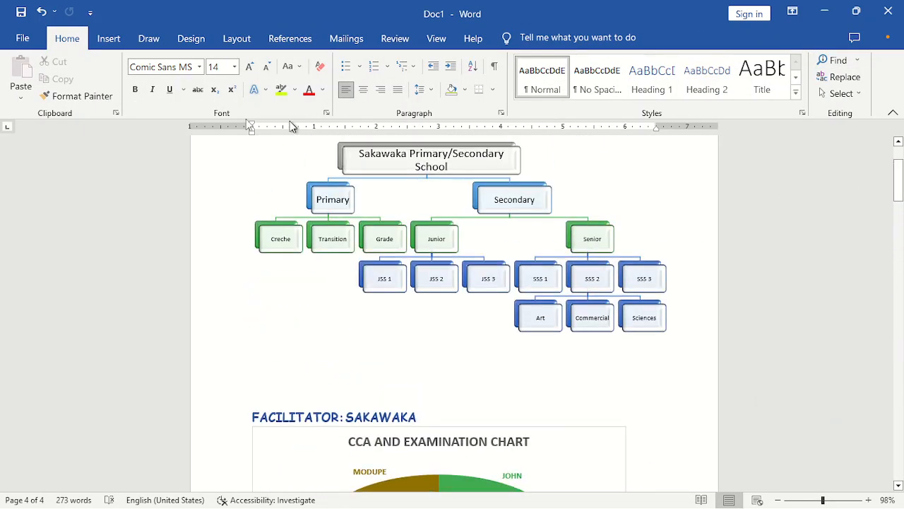
- Insert a Plain Number 1 page number at the top of the page and close the header
{"action": "left_click", "coordinate": [114, 38]}
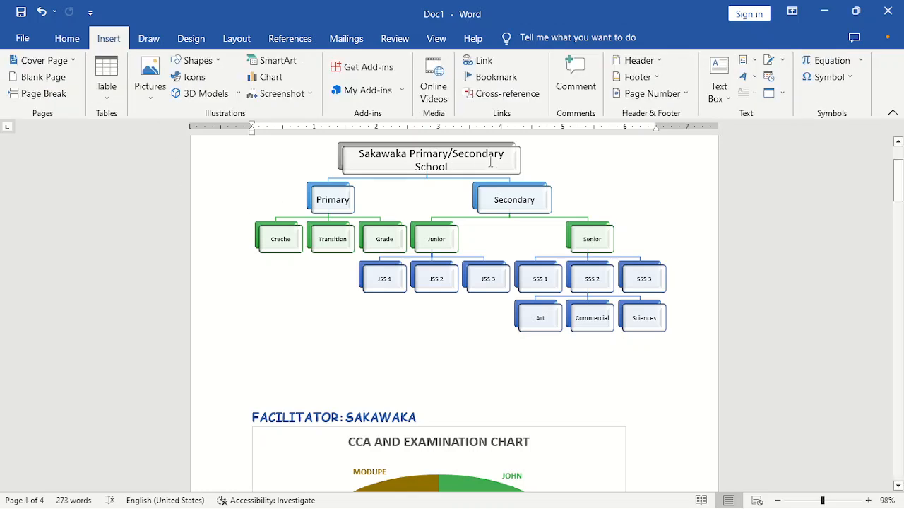
{"action": "left_click", "coordinate": [682, 99]}
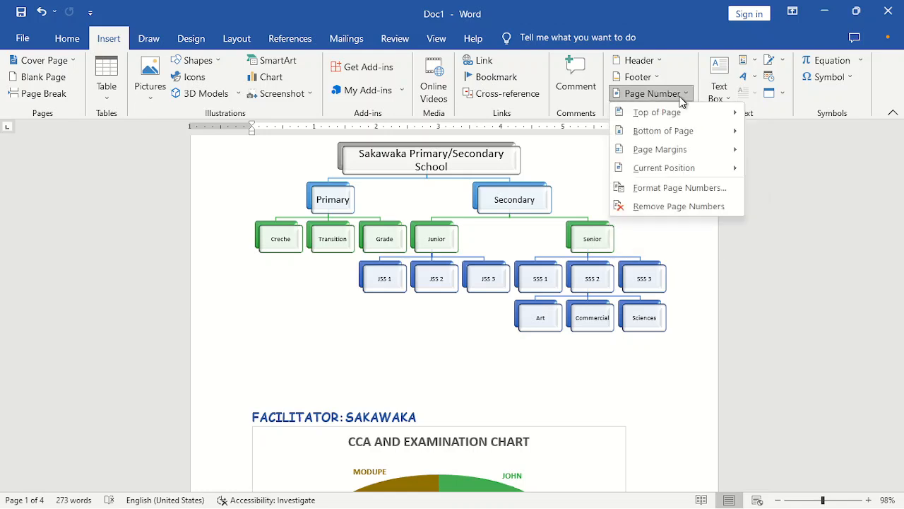
{"action": "mouse_move", "coordinate": [684, 113]}
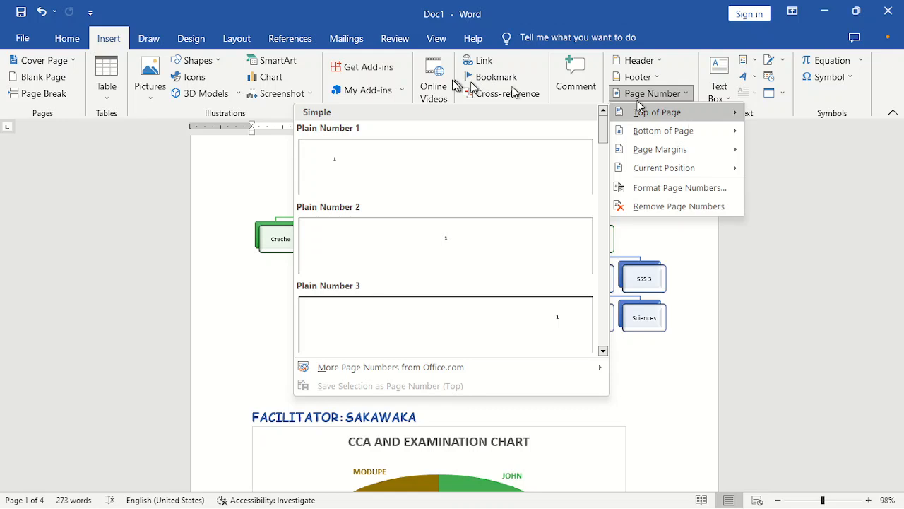
{"action": "left_click", "coordinate": [426, 161]}
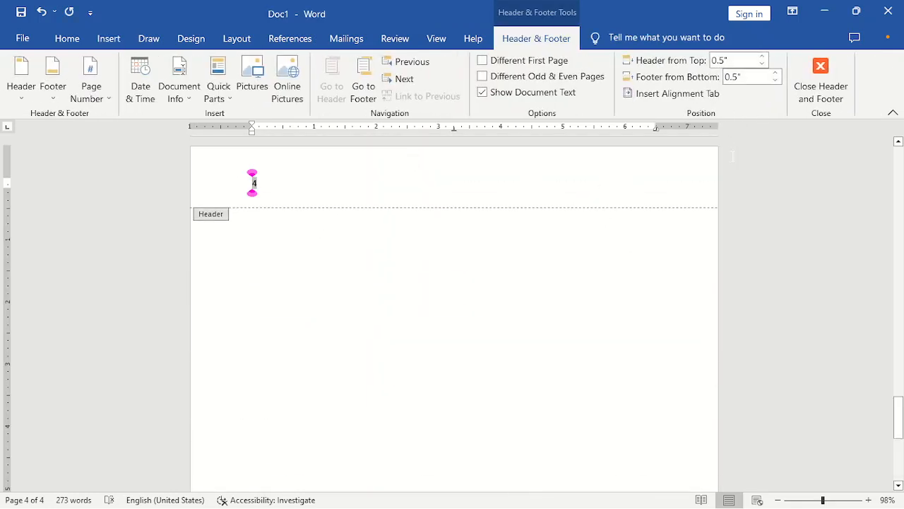
{"action": "left_click", "coordinate": [820, 79]}
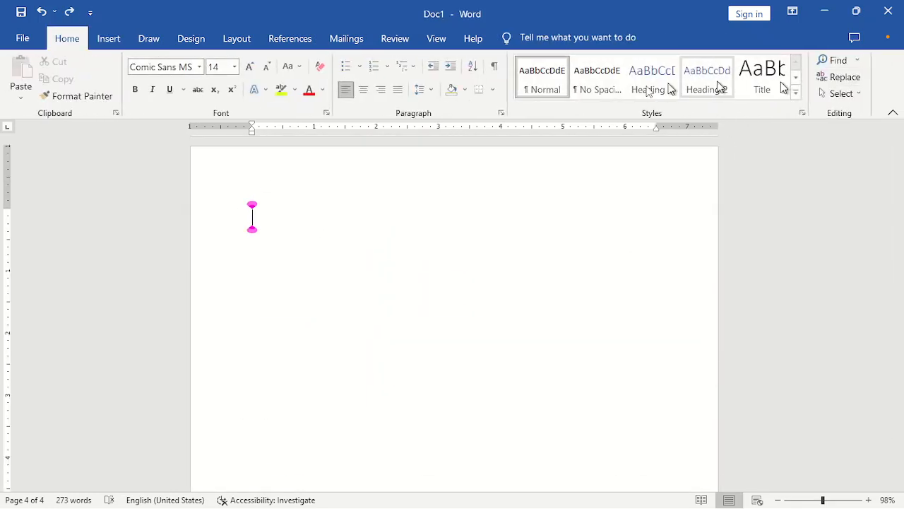
- Replace it with the centred Plain Number 2 top-of-page page number
{"action": "left_click", "coordinate": [117, 35]}
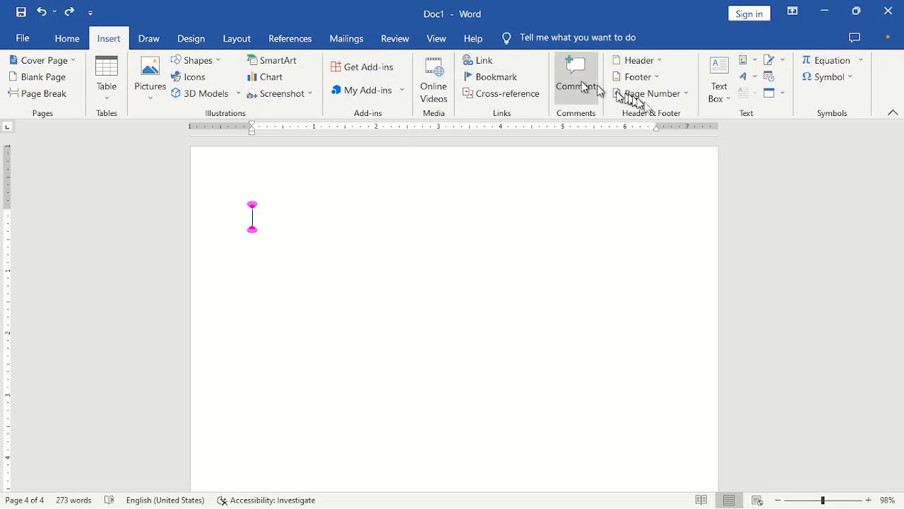
{"action": "left_click", "coordinate": [674, 96]}
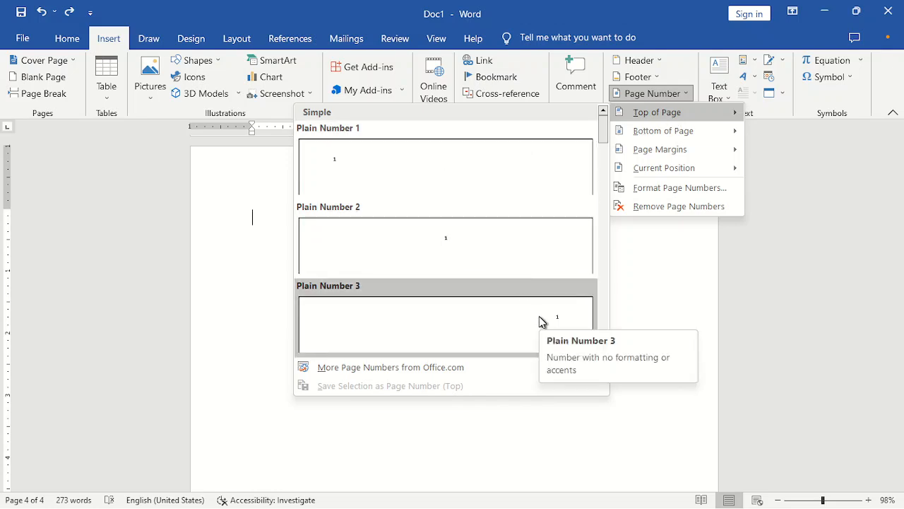
{"action": "mouse_move", "coordinate": [682, 147]}
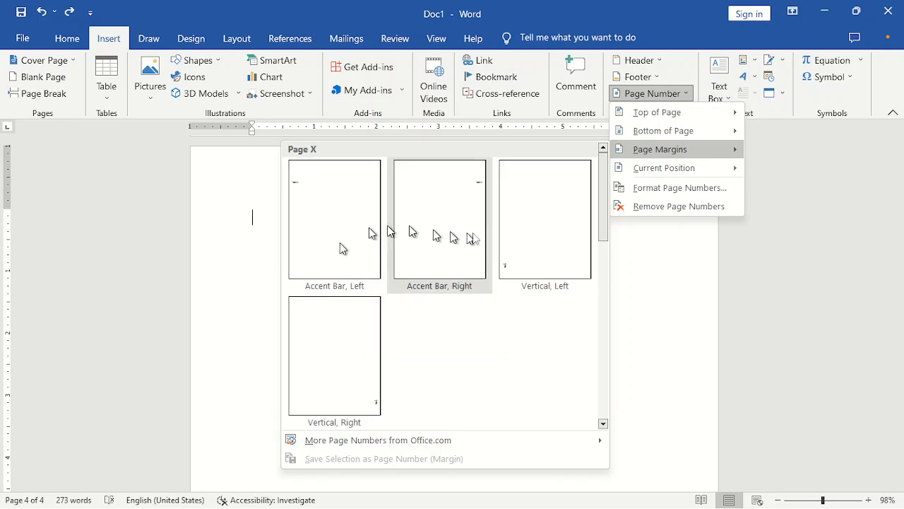
{"action": "mouse_move", "coordinate": [668, 170]}
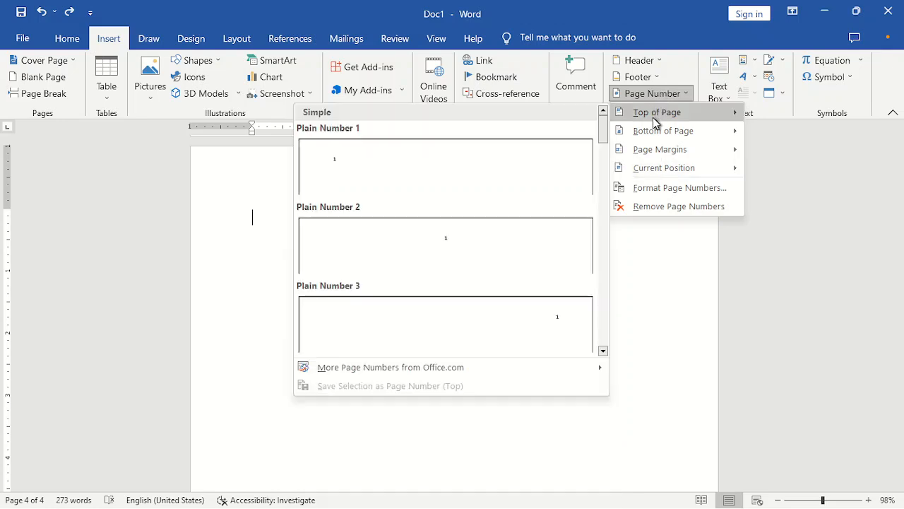
{"action": "left_click", "coordinate": [483, 254]}
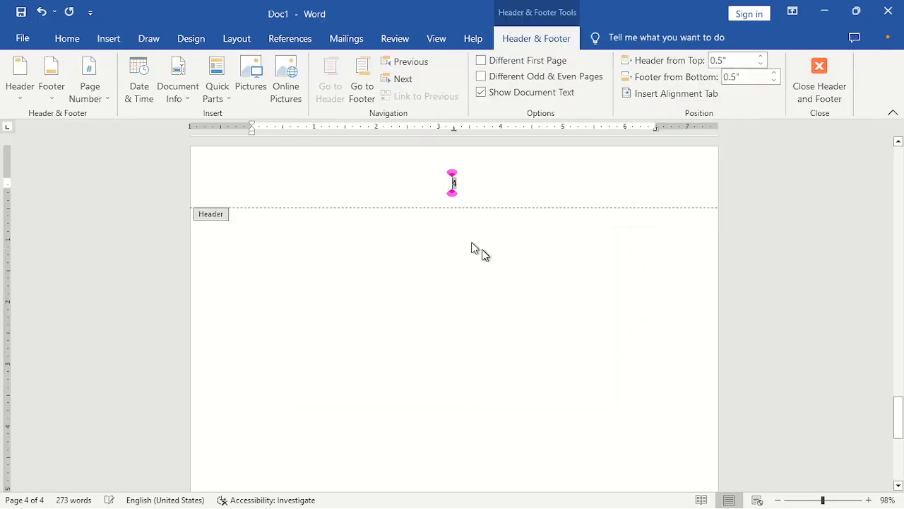
- Close the header and scroll back to page 1 with the organogram and page number 1
{"action": "left_click", "coordinate": [816, 92]}
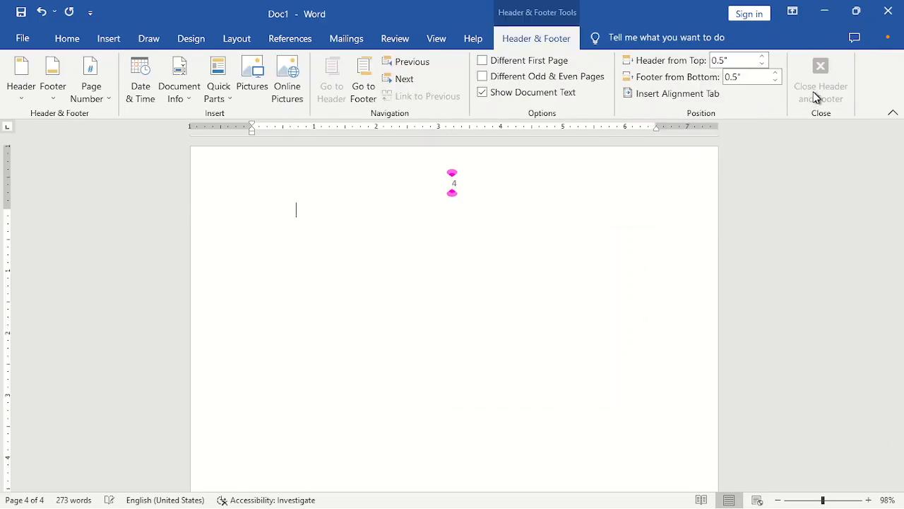
{"action": "left_click_drag", "start_coordinate": [899, 417], "coordinate": [883, 257]}
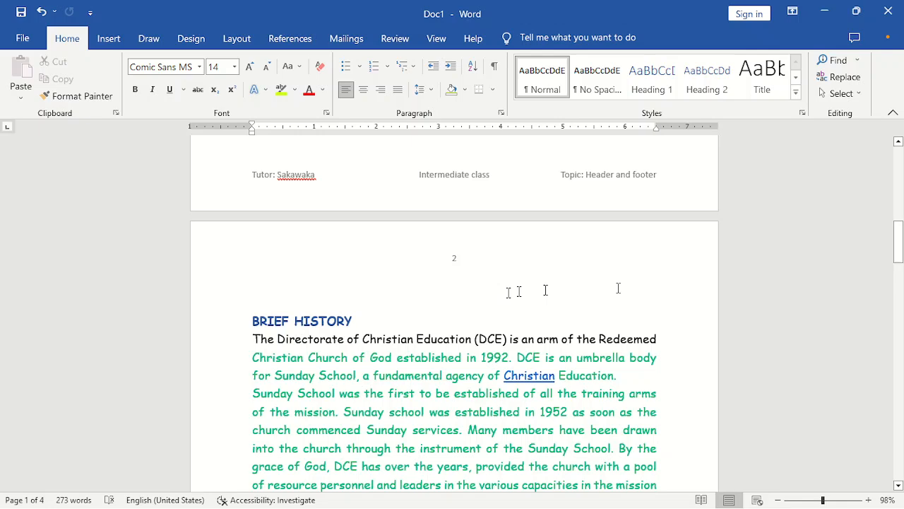
{"action": "left_click", "coordinate": [457, 263]}
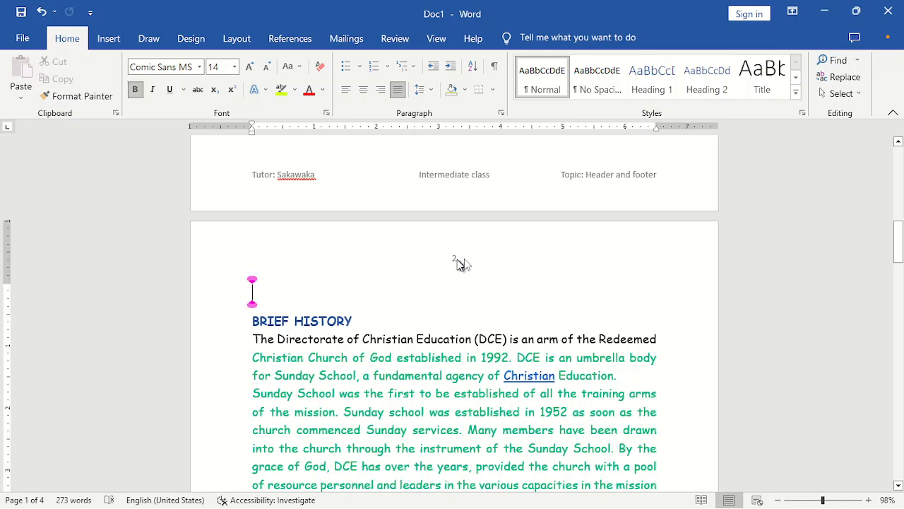
{"action": "left_click_drag", "start_coordinate": [892, 247], "coordinate": [899, 291]}
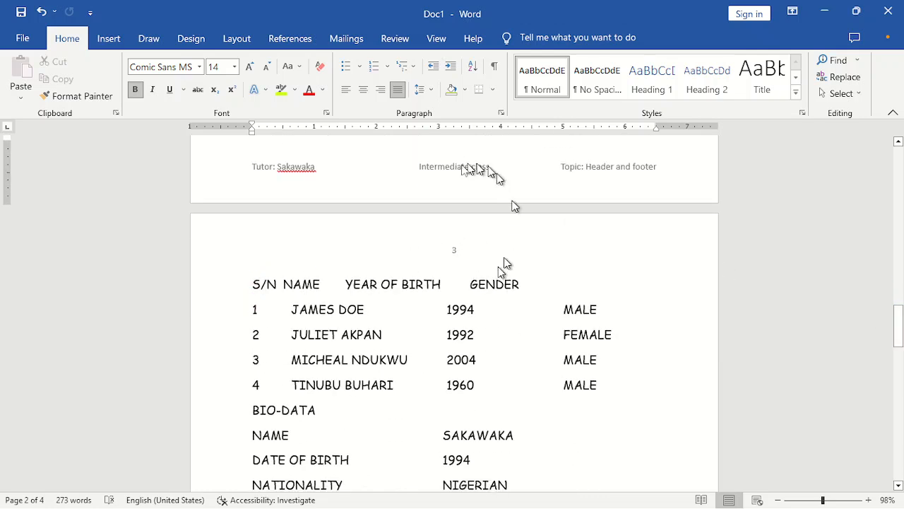
{"action": "left_click_drag", "start_coordinate": [898, 313], "coordinate": [899, 406]}
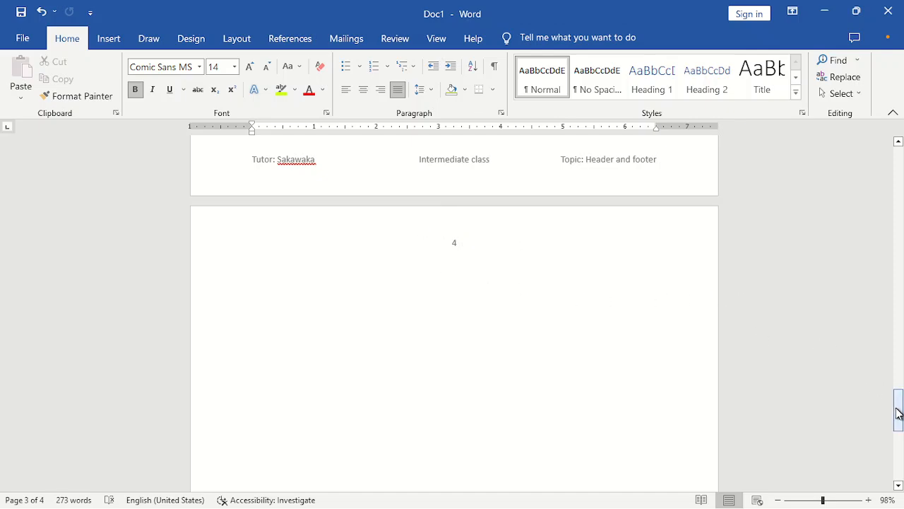
{"action": "left_click_drag", "start_coordinate": [899, 413], "coordinate": [900, 190]}
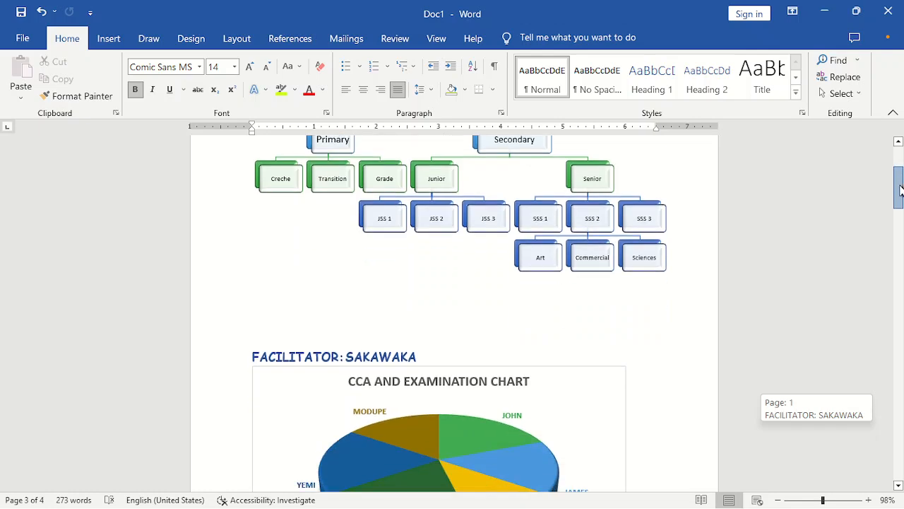
{"action": "left_click_drag", "start_coordinate": [900, 189], "coordinate": [900, 164]}
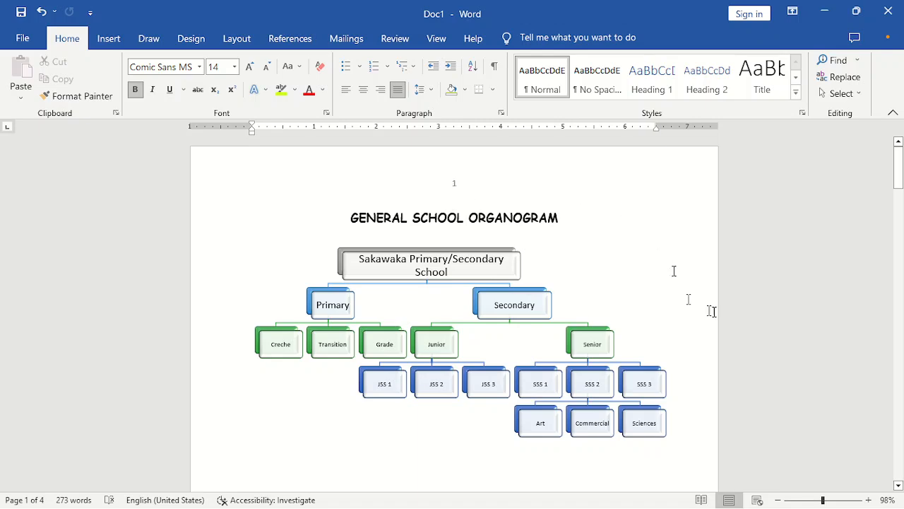
{"action": "mouse_move", "coordinate": [897, 164]}
{"action": "left_mouse_down"}
{"action": "mouse_move", "coordinate": [902, 387]}
{"action": "mouse_move", "coordinate": [900, 164]}
{"action": "left_mouse_up"}
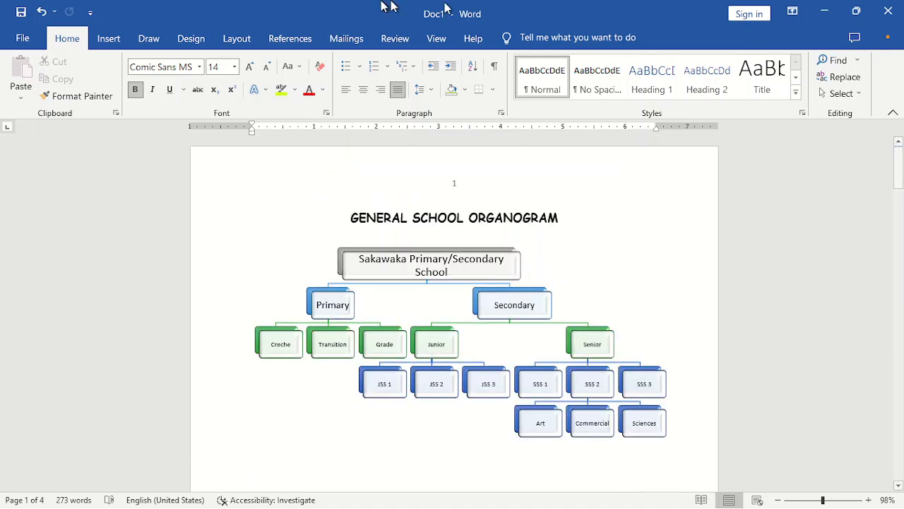
- Format the page numbers as lowercase letters a, b, c starting at d
{"action": "left_click", "coordinate": [111, 38]}
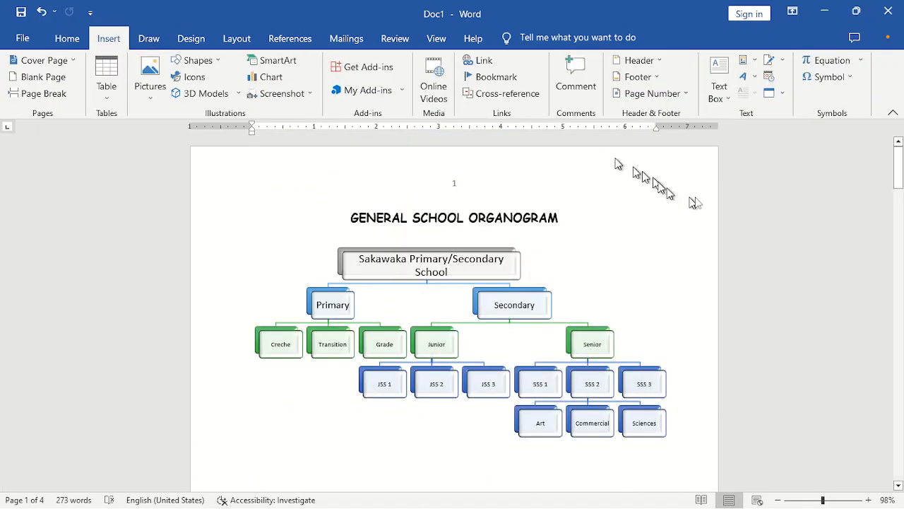
{"action": "left_click", "coordinate": [683, 94]}
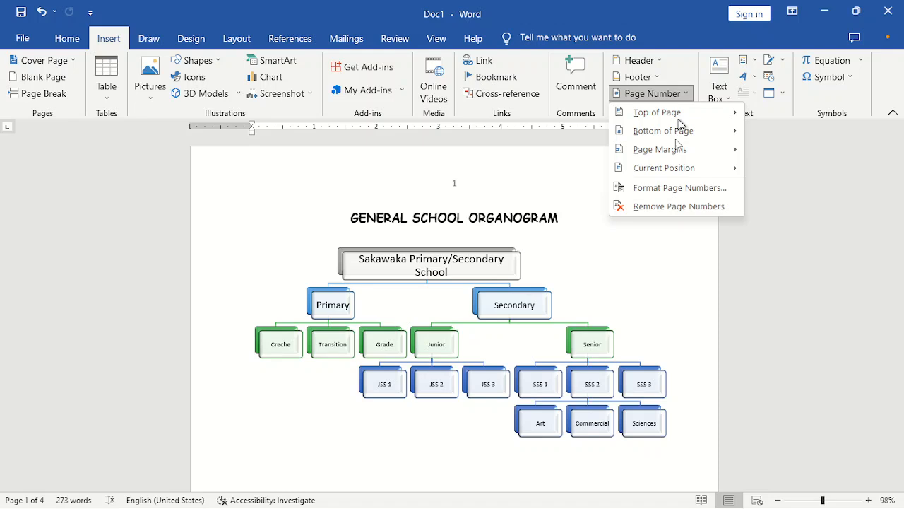
{"action": "left_click", "coordinate": [674, 189]}
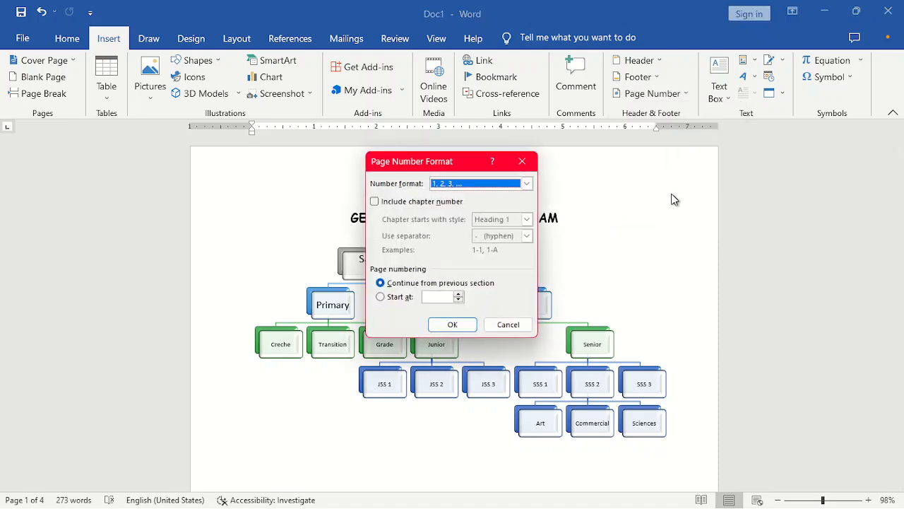
{"action": "left_click", "coordinate": [527, 184]}
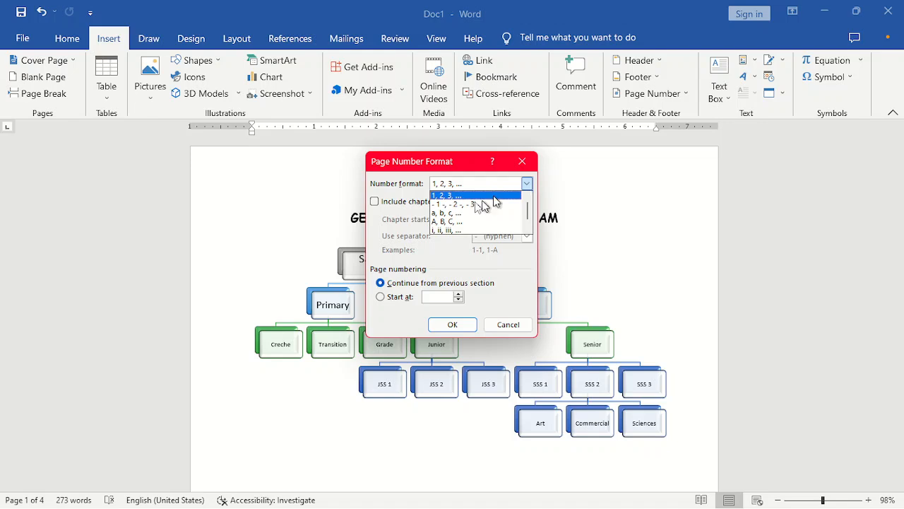
{"action": "left_click", "coordinate": [458, 231]}
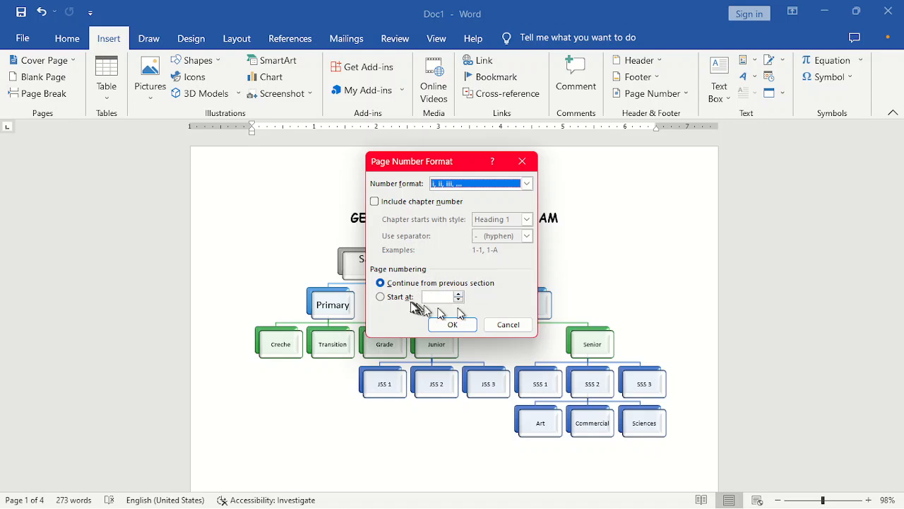
{"action": "left_click", "coordinate": [459, 295]}
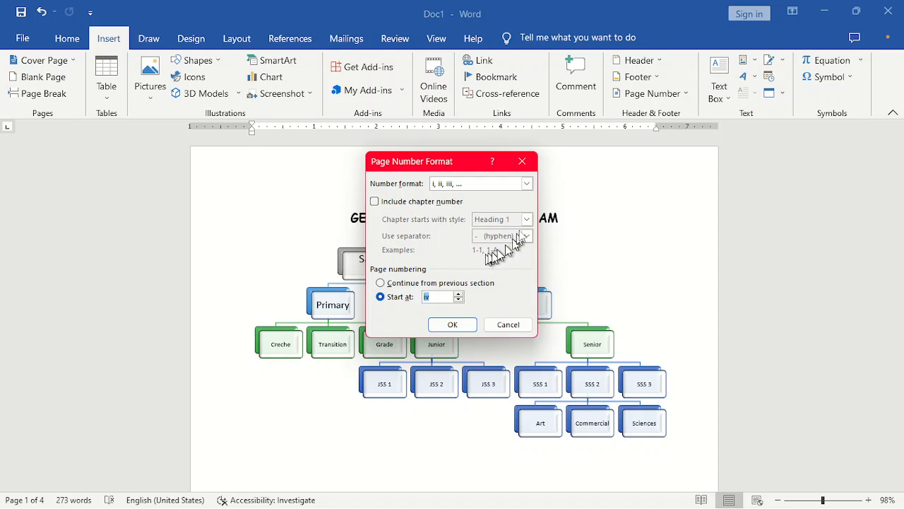
{"action": "left_click", "coordinate": [526, 185]}
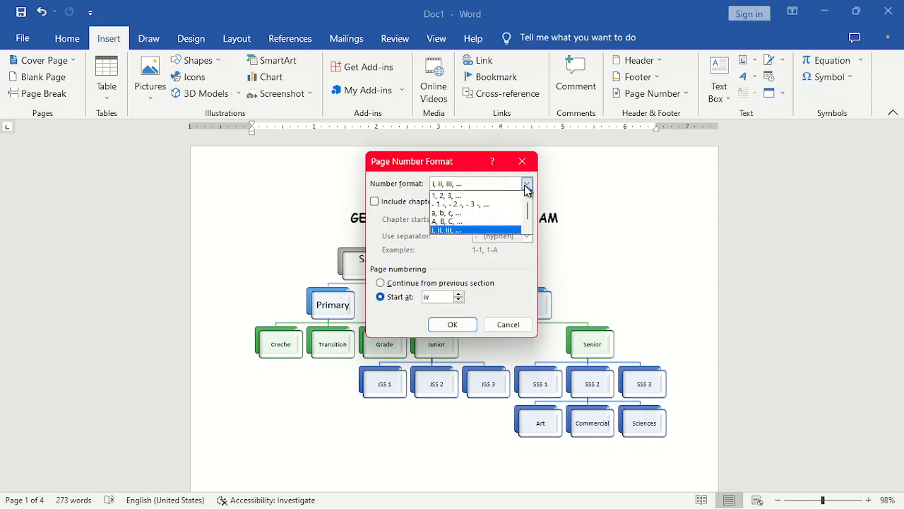
{"action": "left_click", "coordinate": [491, 212]}
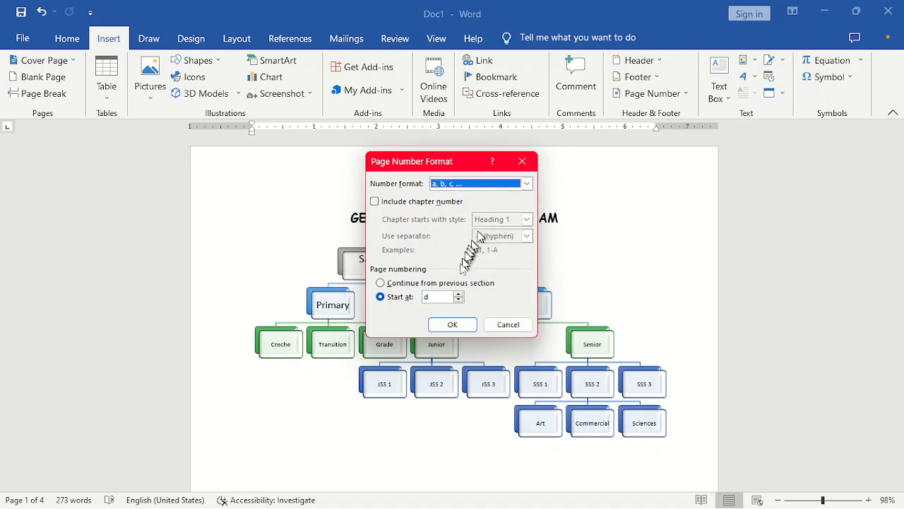
{"action": "left_click", "coordinate": [453, 324]}
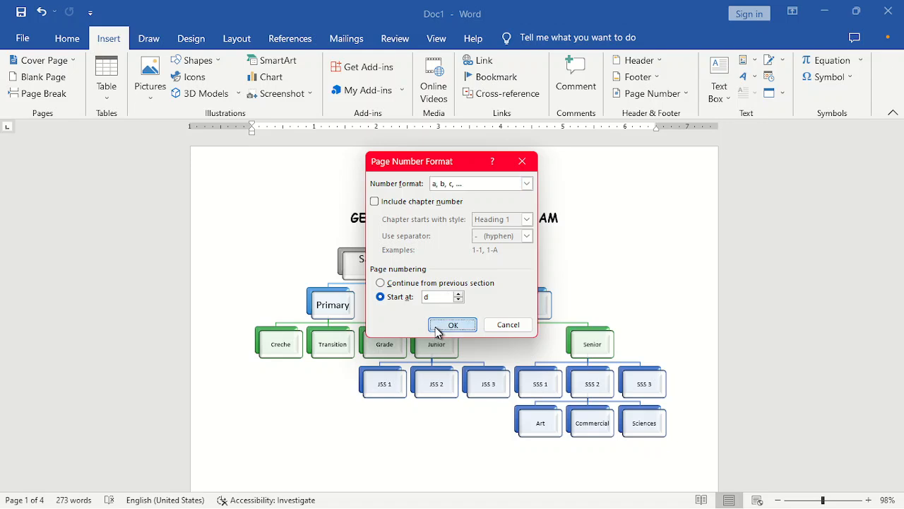
{"action": "scroll", "coordinate": [436, 327], "scroll_direction": "down", "scroll_amount": 2}
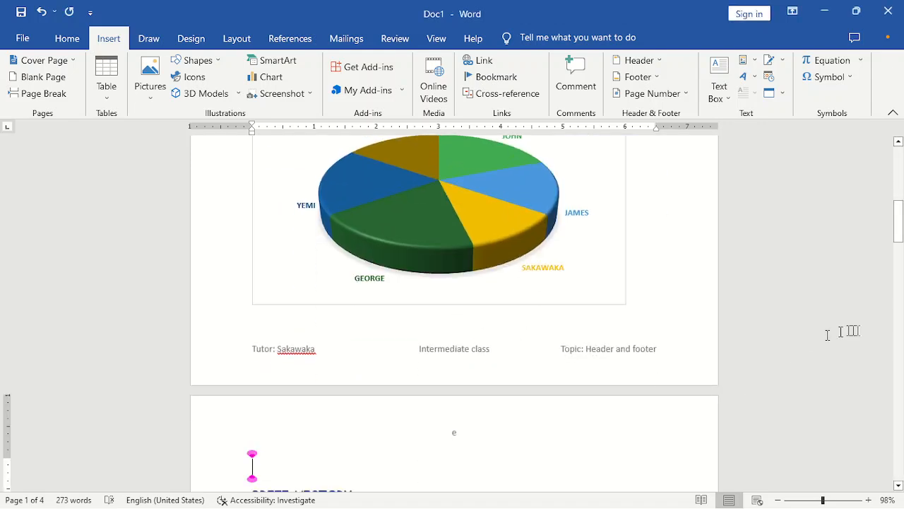
- Change the lettered page numbering's Start at value from d to a
{"action": "left_click_drag", "start_coordinate": [898, 224], "coordinate": [898, 168]}
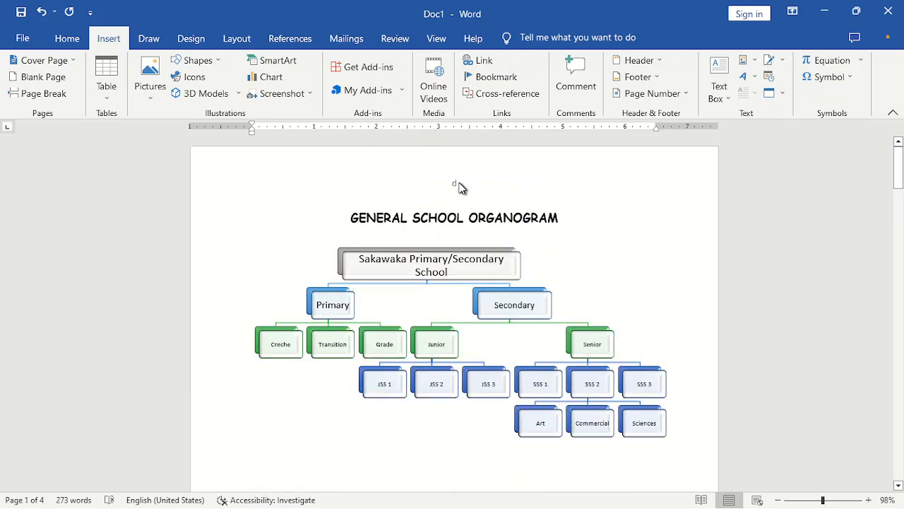
{"action": "mouse_move", "coordinate": [901, 156]}
{"action": "left_mouse_down"}
{"action": "mouse_move", "coordinate": [901, 317]}
{"action": "mouse_move", "coordinate": [895, 164]}
{"action": "left_mouse_up"}
{"action": "left_click", "coordinate": [686, 94]}
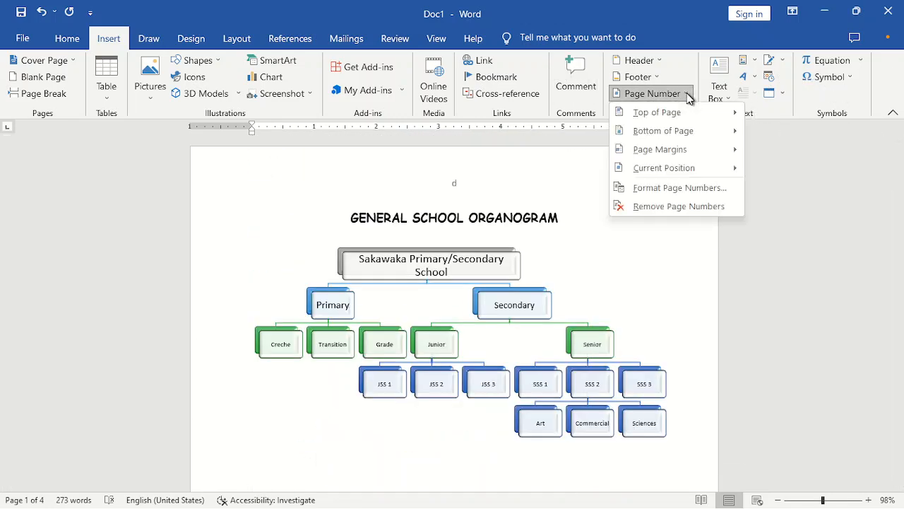
{"action": "left_click", "coordinate": [678, 188]}
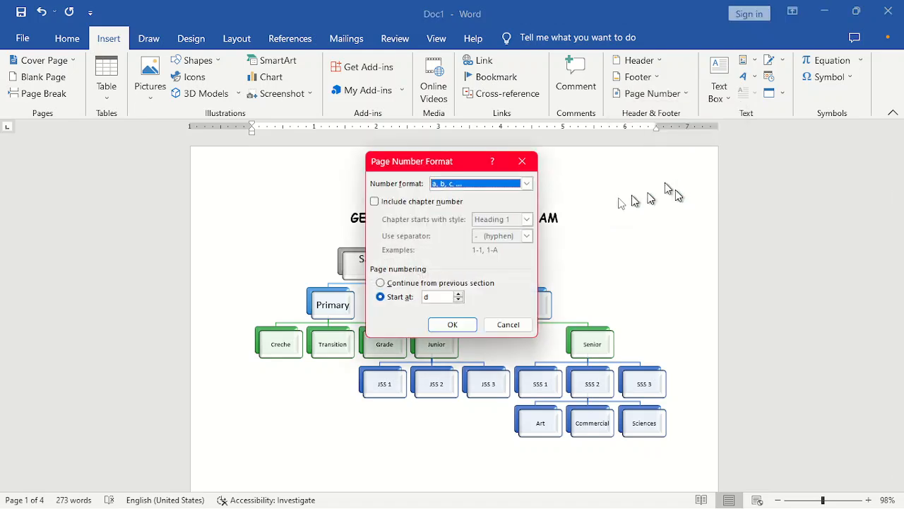
{"action": "left_click", "coordinate": [459, 295]}
{"action": "left_click", "coordinate": [459, 295]}
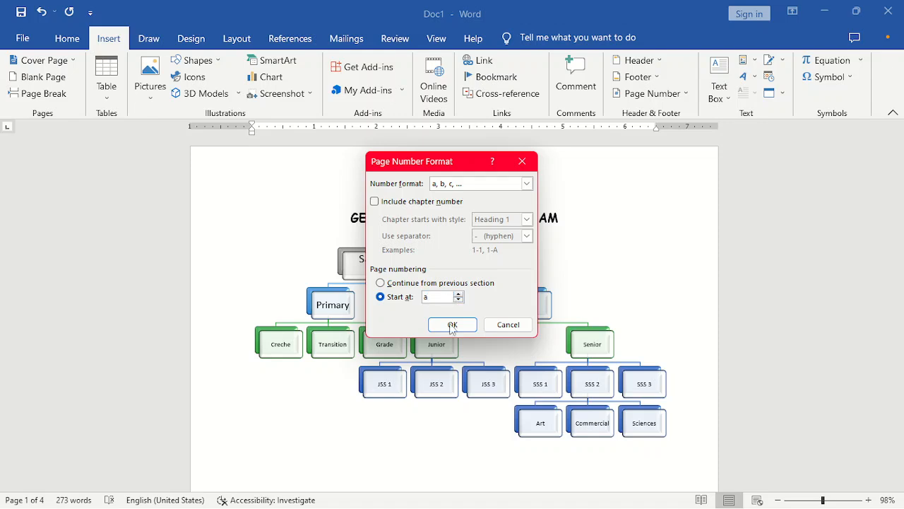
{"action": "left_click", "coordinate": [451, 326]}
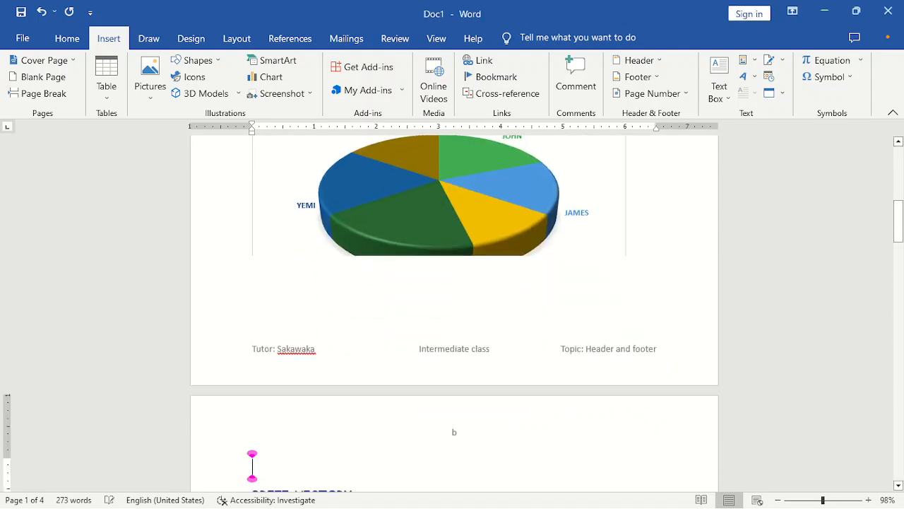
- Scroll down to page 2 until the BRIEF HISTORY heading is in view
{"action": "left_click_drag", "start_coordinate": [898, 238], "coordinate": [901, 315]}
{"action": "left_click_drag", "start_coordinate": [901, 314], "coordinate": [902, 403]}
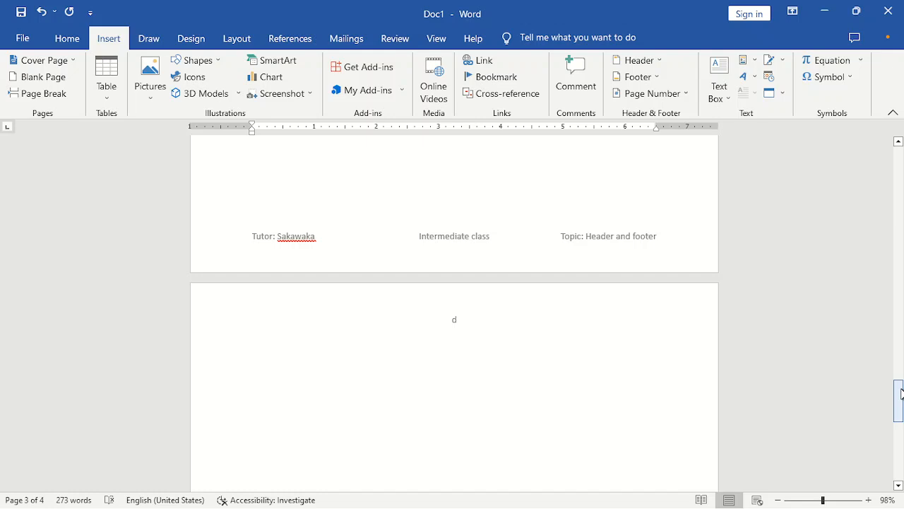
{"action": "left_click_drag", "start_coordinate": [902, 394], "coordinate": [902, 256]}
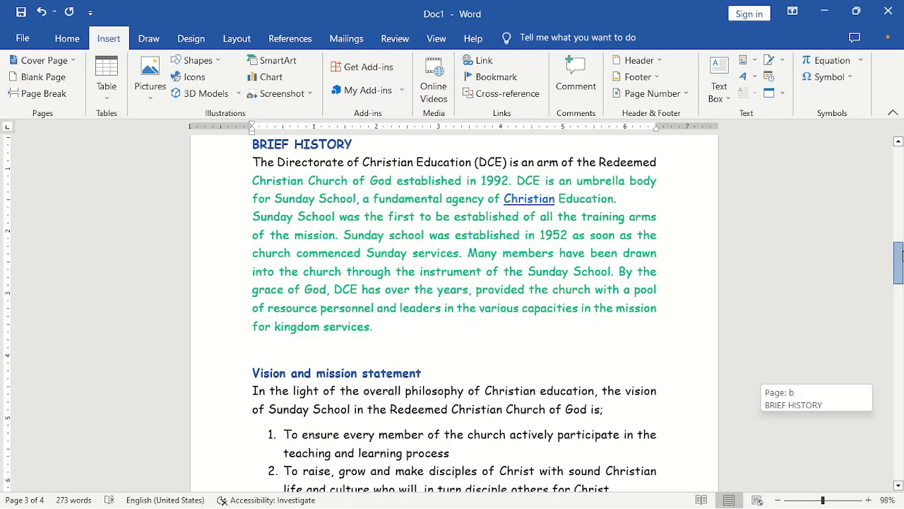
{"action": "left_click_drag", "start_coordinate": [902, 256], "coordinate": [902, 256]}
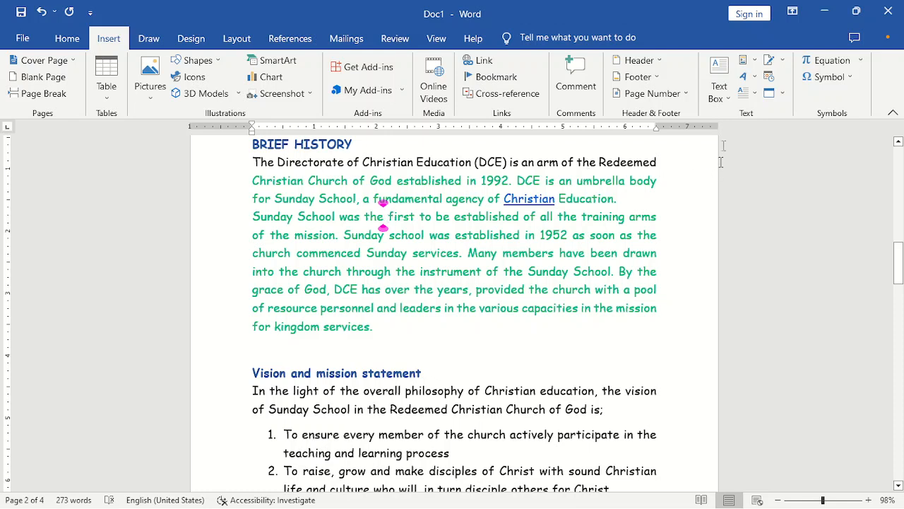
- Draw a custom text box over the Sunday School paragraph, after undoing an Austin Quote box
{"action": "left_click", "coordinate": [729, 103]}
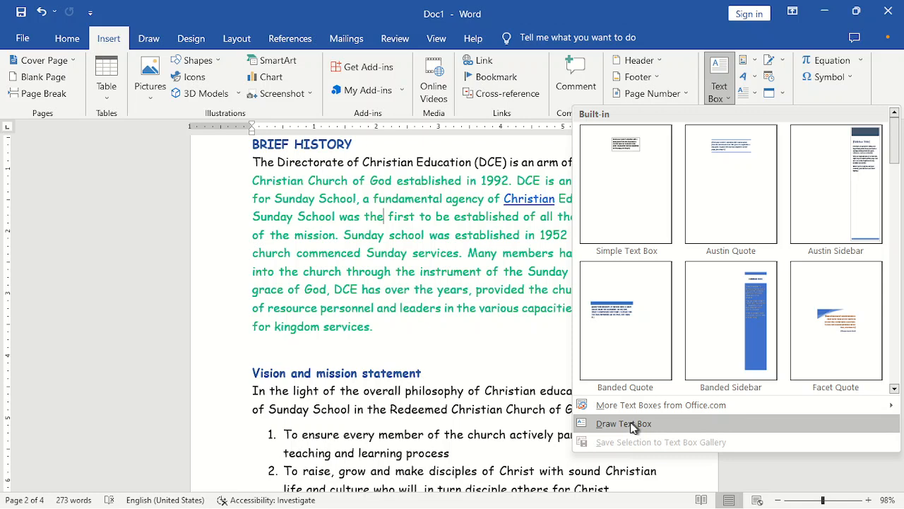
{"action": "left_click", "coordinate": [735, 159]}
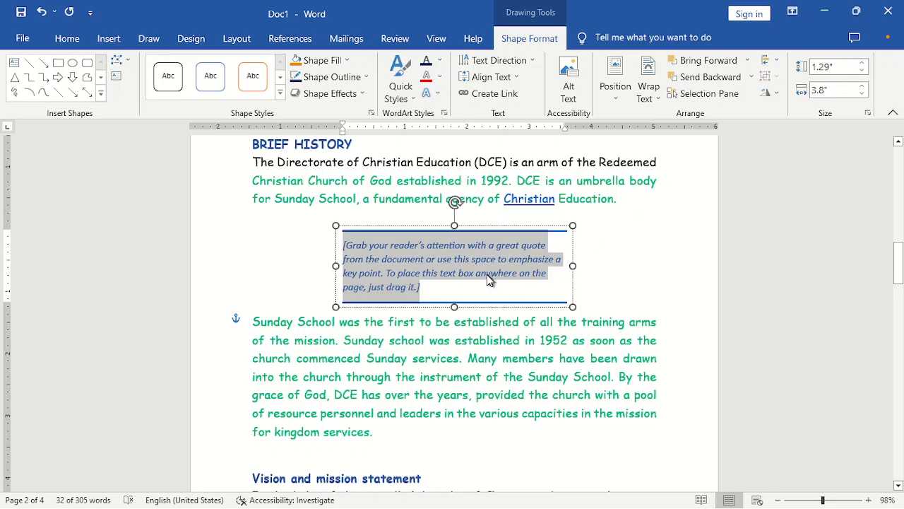
{"action": "key", "text": "ctrl+z"}
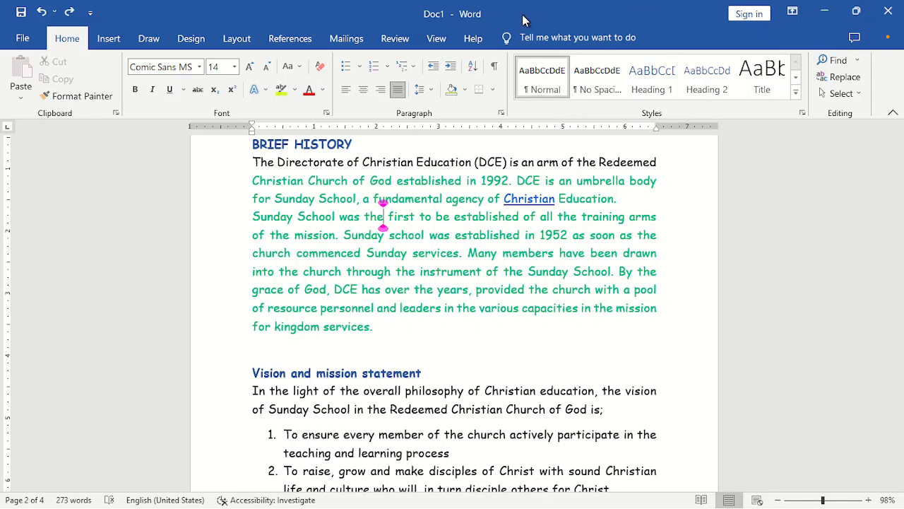
{"action": "left_click", "coordinate": [111, 39]}
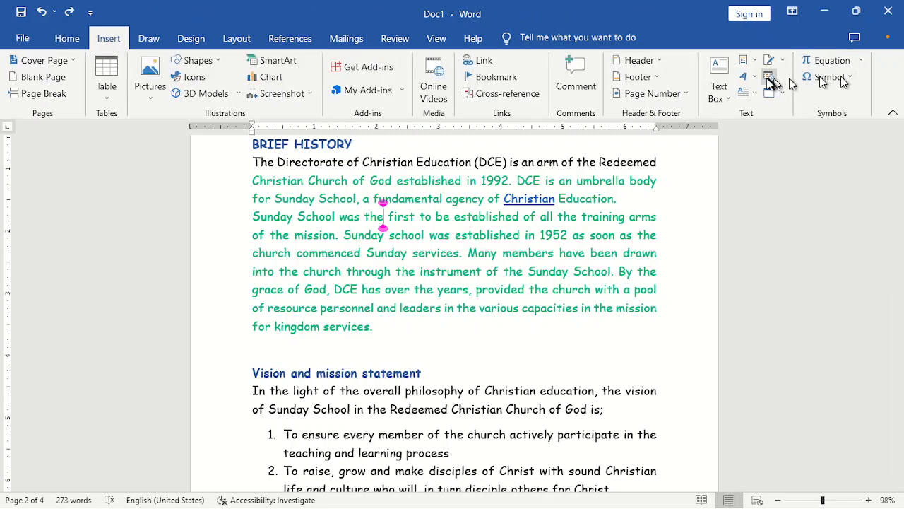
{"action": "left_click", "coordinate": [720, 99]}
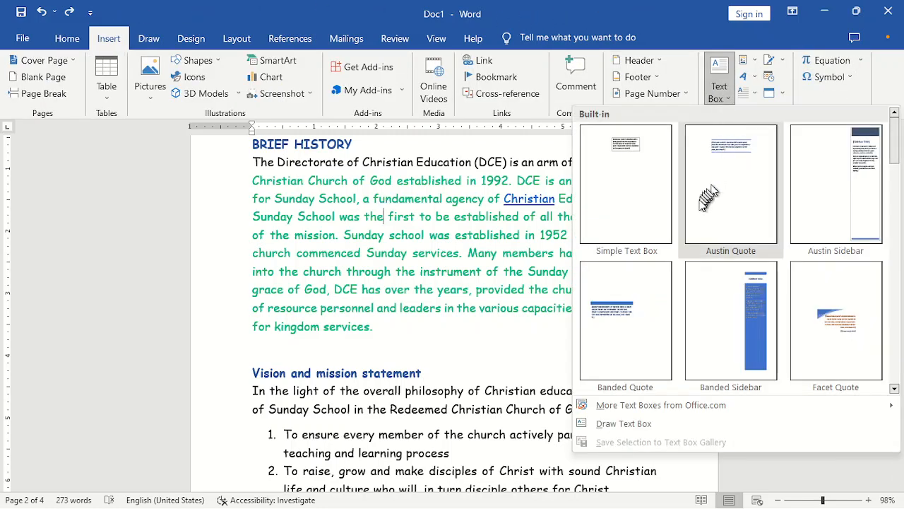
{"action": "left_click", "coordinate": [629, 427]}
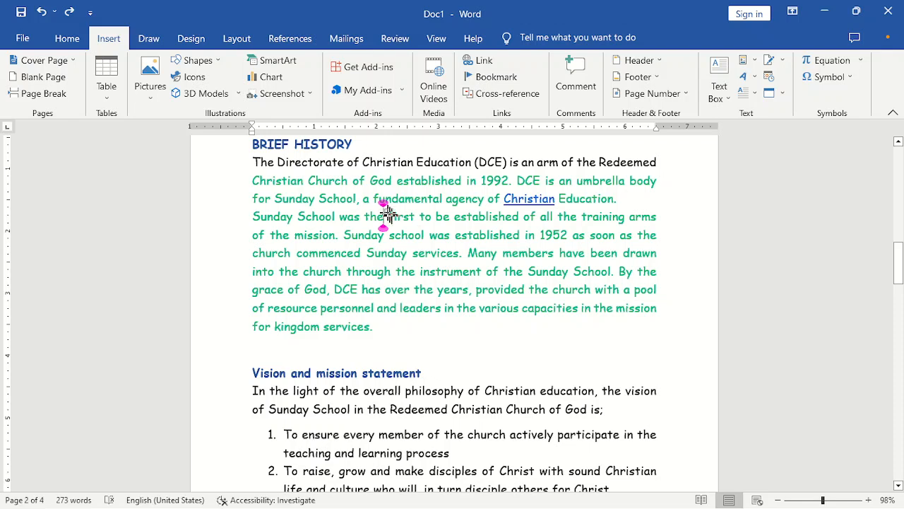
{"action": "left_click_drag", "start_coordinate": [383, 209], "coordinate": [524, 278]}
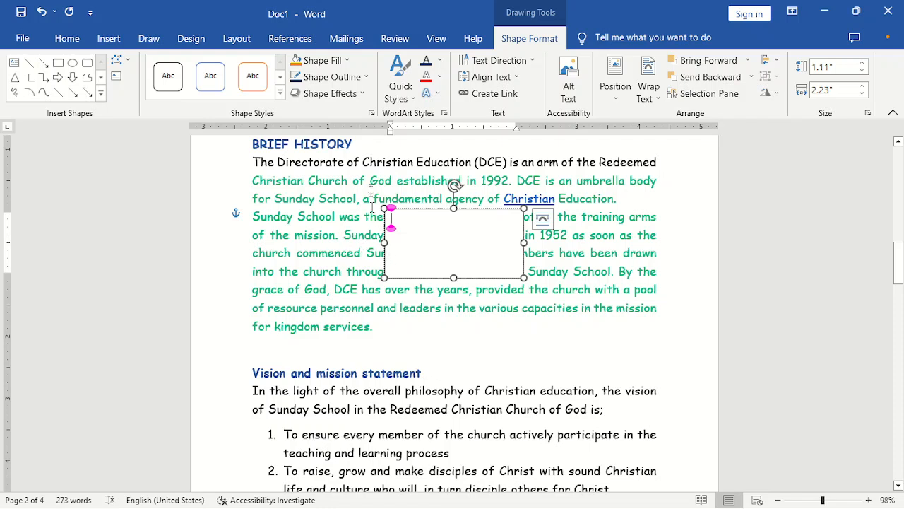
- Give the box Square wrapping and type THANK YOU FOR BEING SO WONDERFUL inside it
{"action": "left_click", "coordinate": [651, 96]}
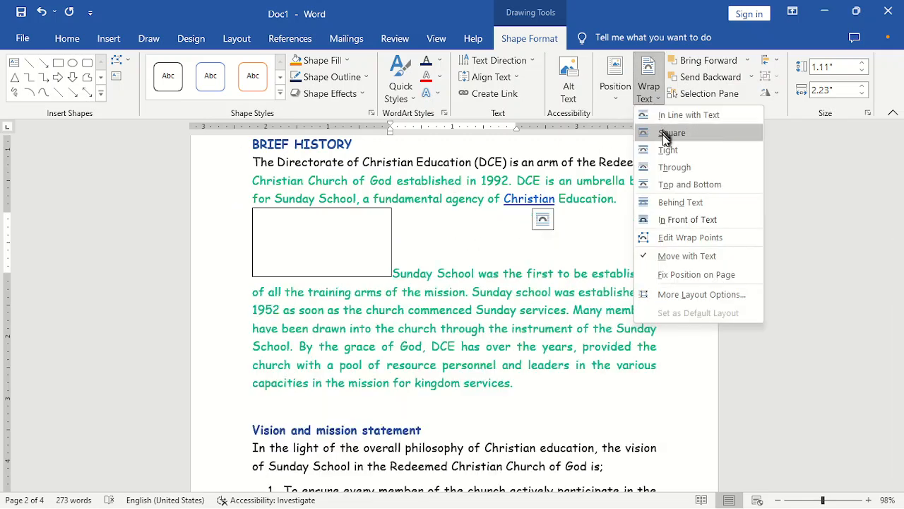
{"action": "left_click", "coordinate": [668, 133]}
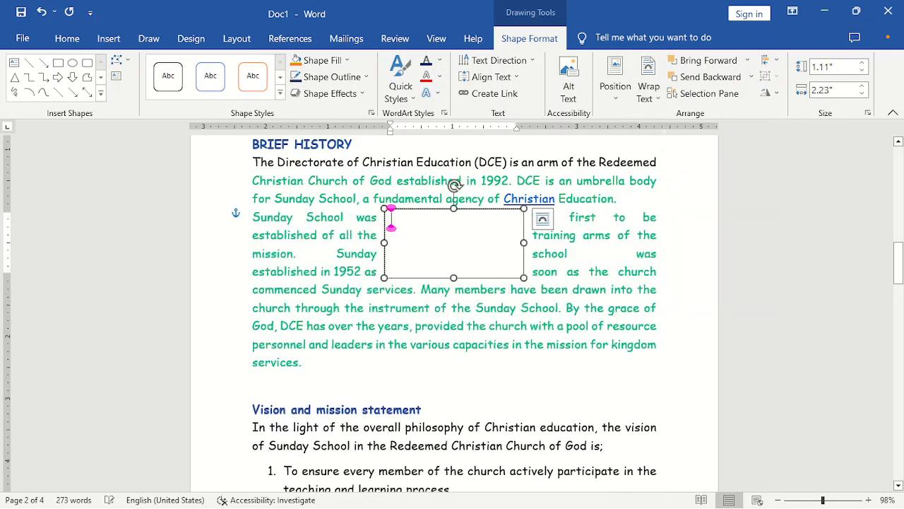
{"action": "left_click", "coordinate": [537, 272]}
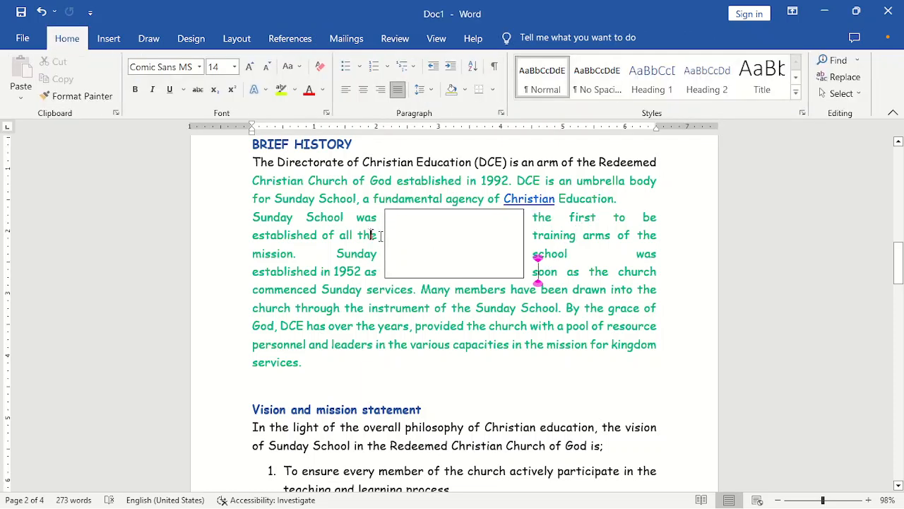
{"action": "left_click", "coordinate": [457, 229]}
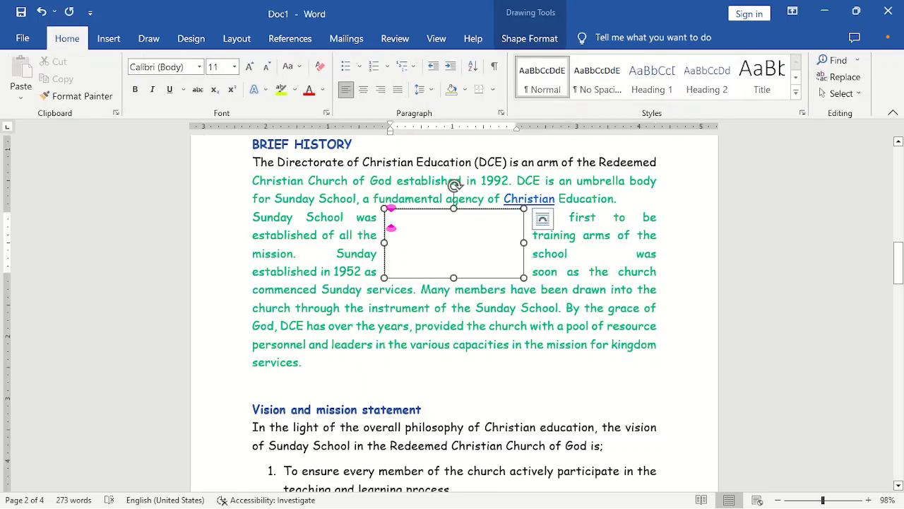
{"action": "type", "text": "TH"}
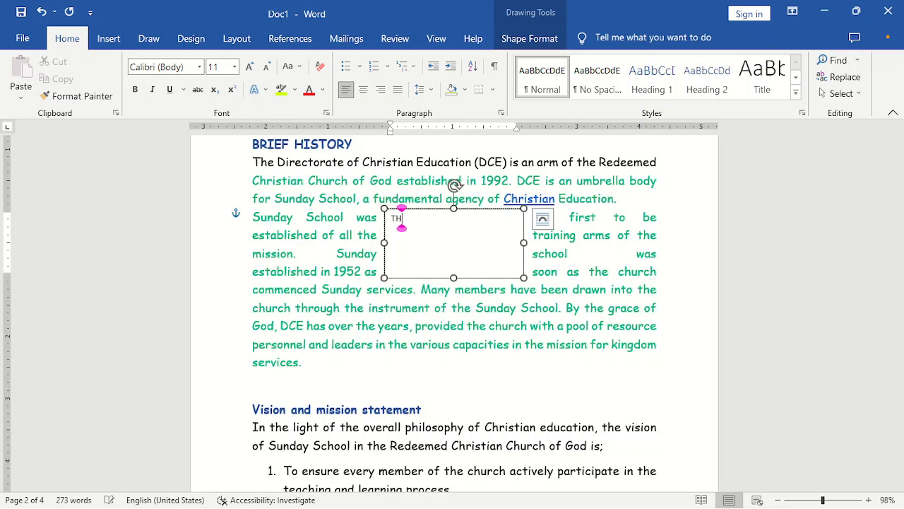
{"action": "type", "text": "ANK Y"}
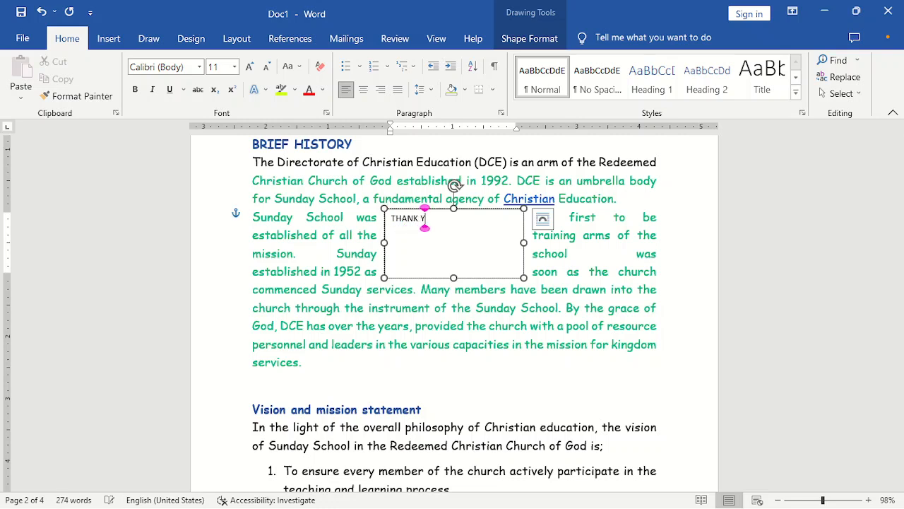
{"action": "type", "text": "OU FOR"}
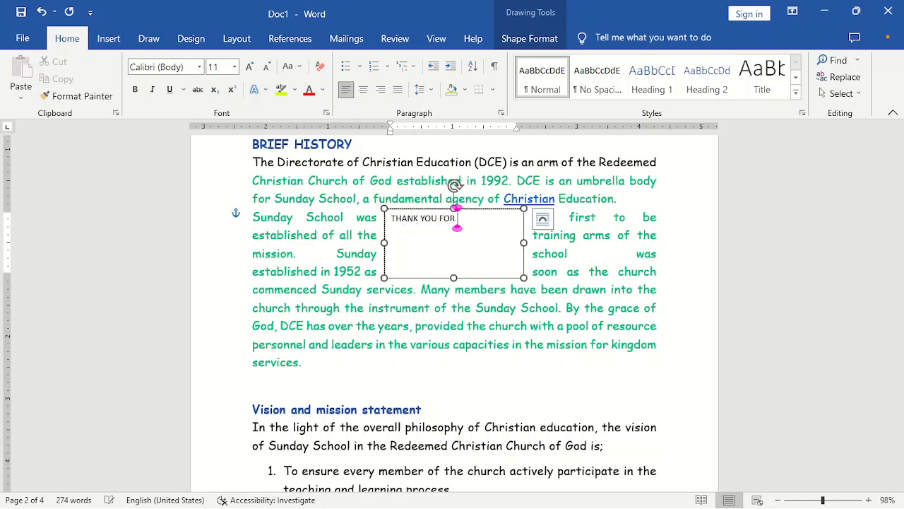
{"action": "type", "text": " BEING S"}
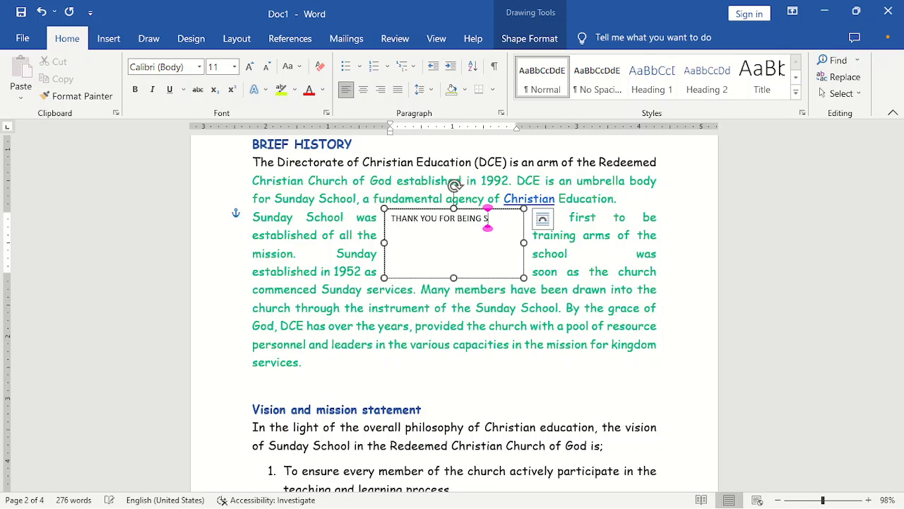
{"action": "type", "text": "O WONDERFUL"}
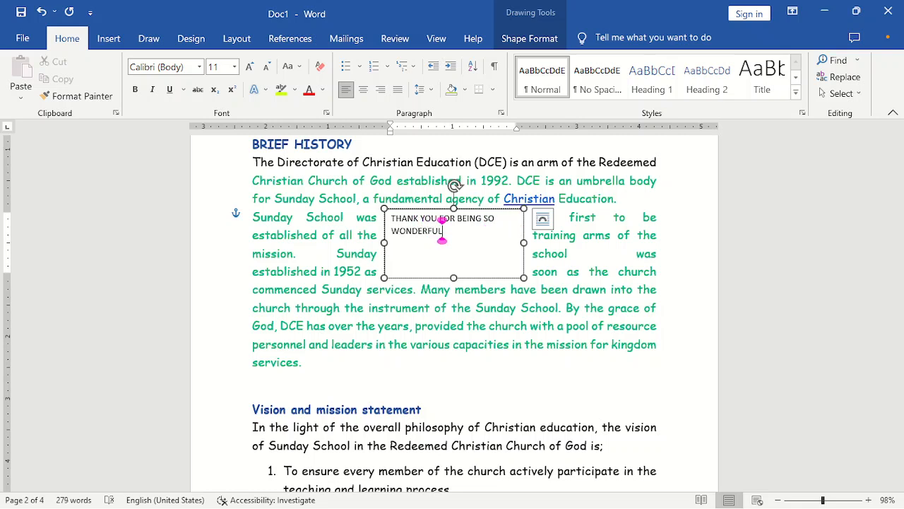
- Centre the text box message and set it to 18 pt, after trying 26 and 14
{"action": "key", "text": "ctrl+a"}
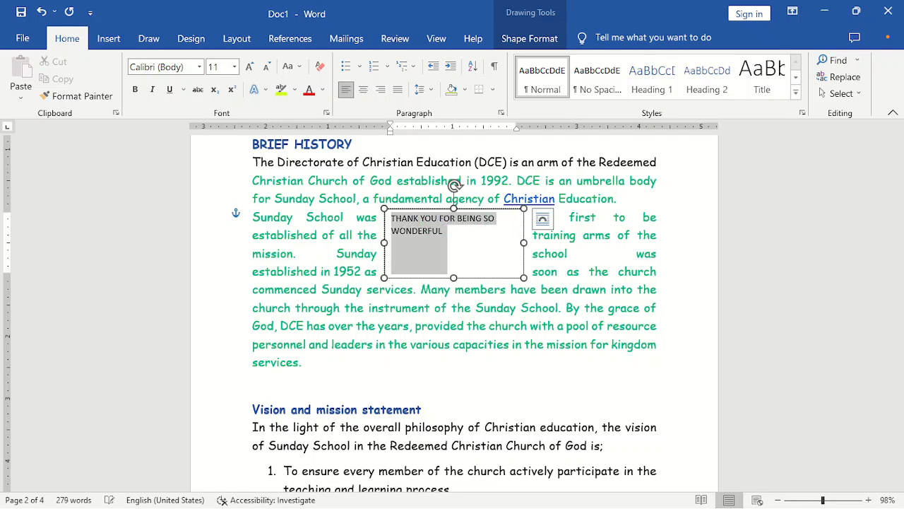
{"action": "key", "text": "ctrl+e"}
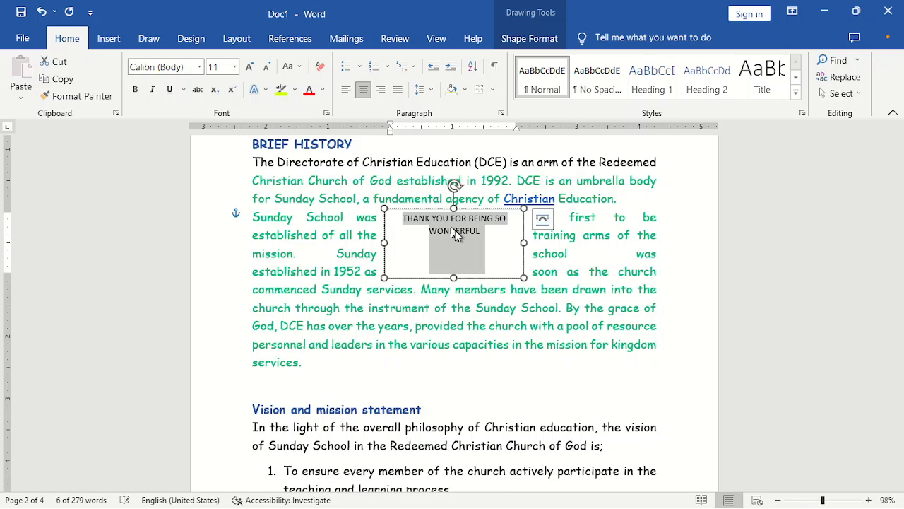
{"action": "left_click", "coordinate": [216, 67]}
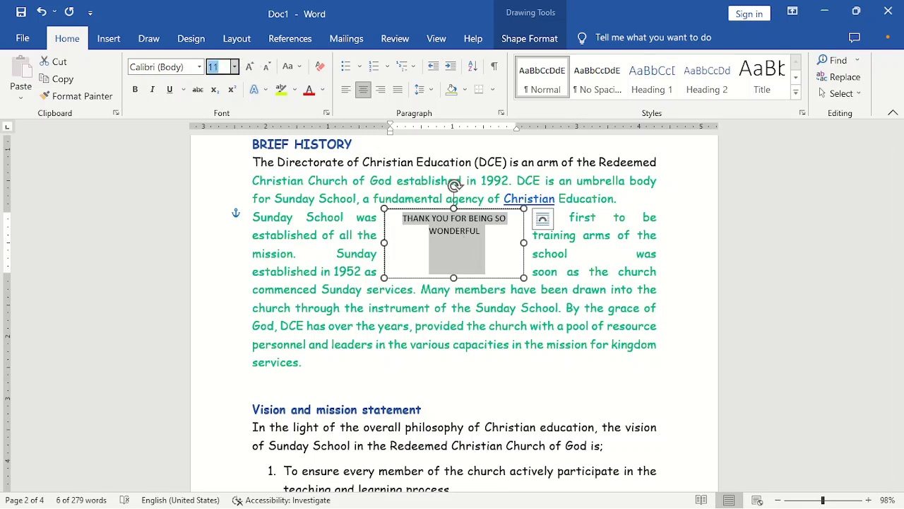
{"action": "type", "text": "26"}
{"action": "key", "text": "Return"}
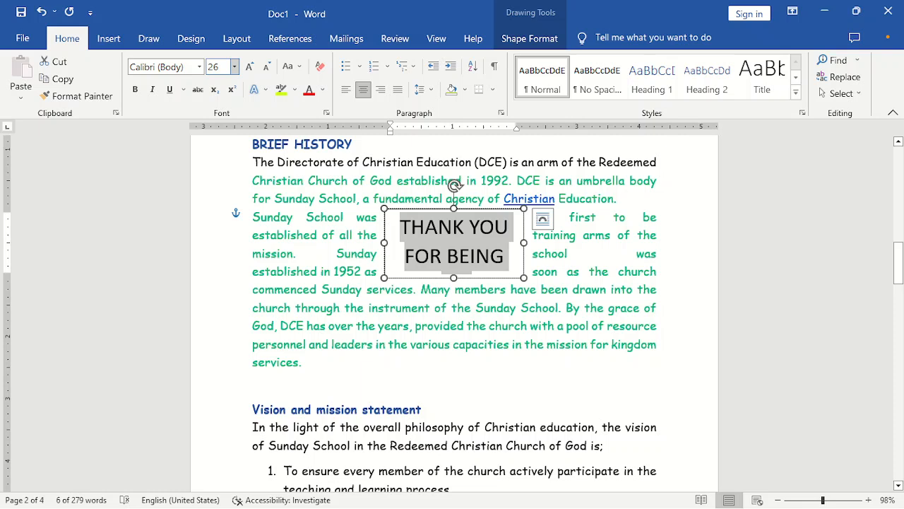
{"action": "left_click", "coordinate": [222, 68]}
{"action": "type", "text": "18"}
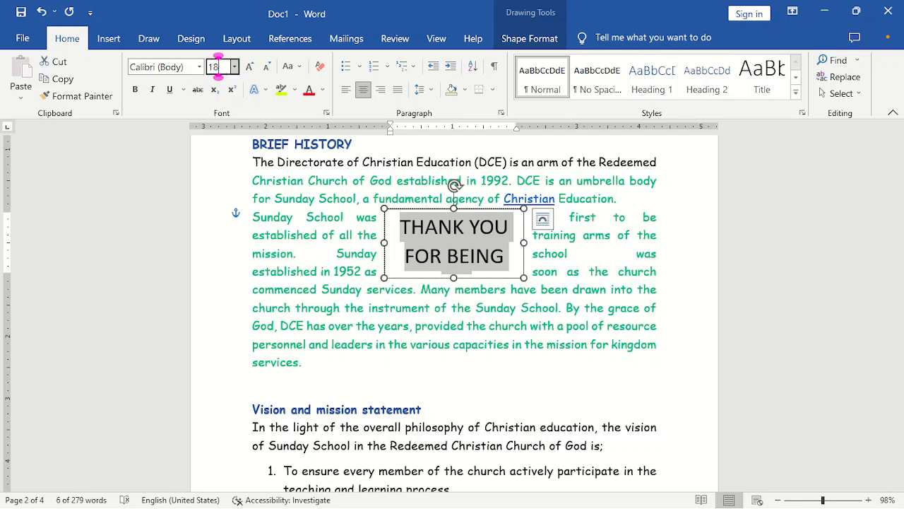
{"action": "key", "text": "BackSpace"}
{"action": "type", "text": "4"}
{"action": "key", "text": "Return"}
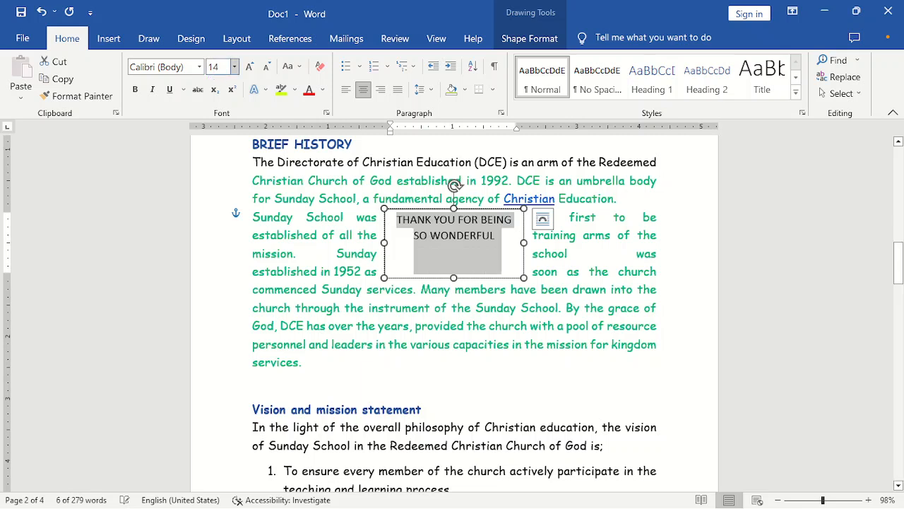
{"action": "left_click", "coordinate": [222, 67]}
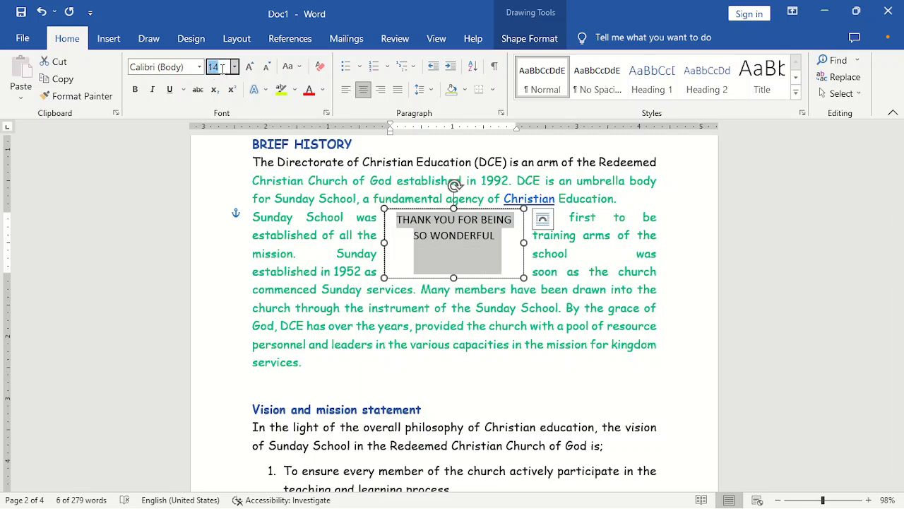
{"action": "type", "text": "18"}
{"action": "key", "text": "Return"}
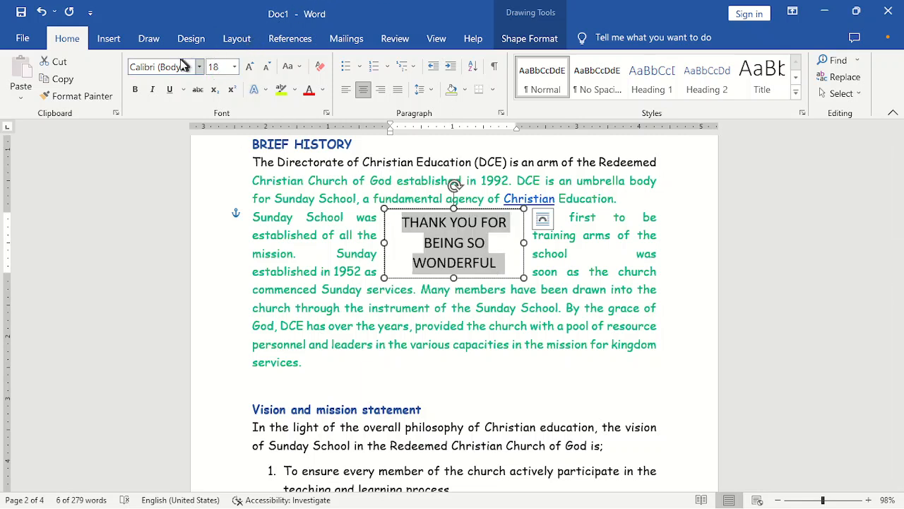
- Apply the Forte font, make the box taller, and add '!' after WONDERFUL
{"action": "left_click", "coordinate": [182, 67]}
{"action": "type", "text": "Forte"}
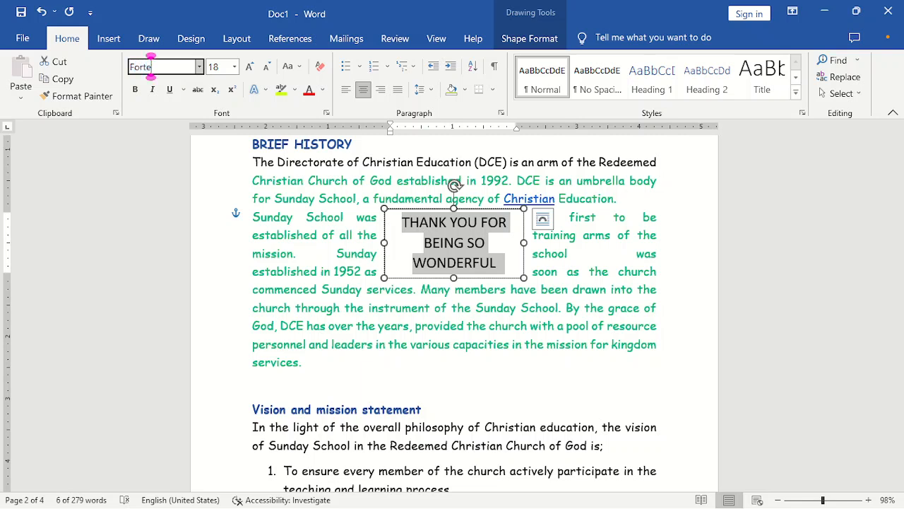
{"action": "key", "text": "Return"}
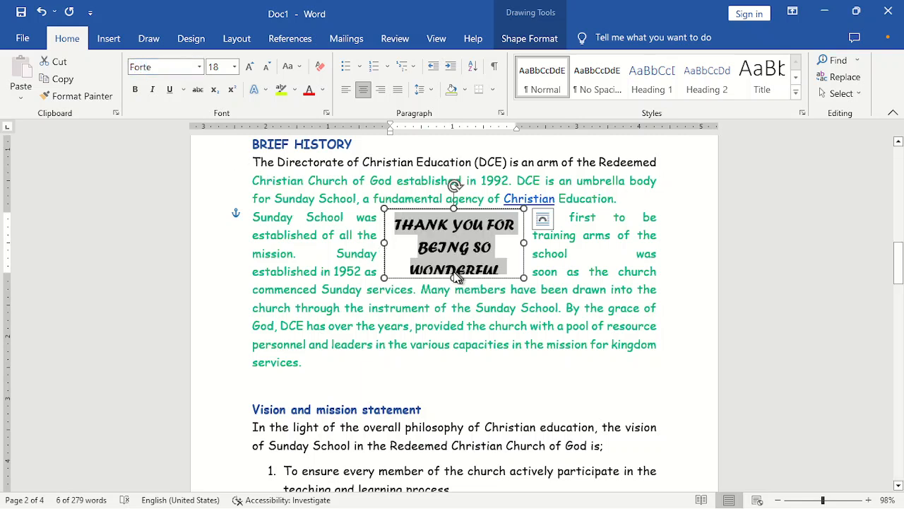
{"action": "left_click_drag", "start_coordinate": [453, 276], "coordinate": [454, 284]}
{"action": "left_click", "coordinate": [499, 280]}
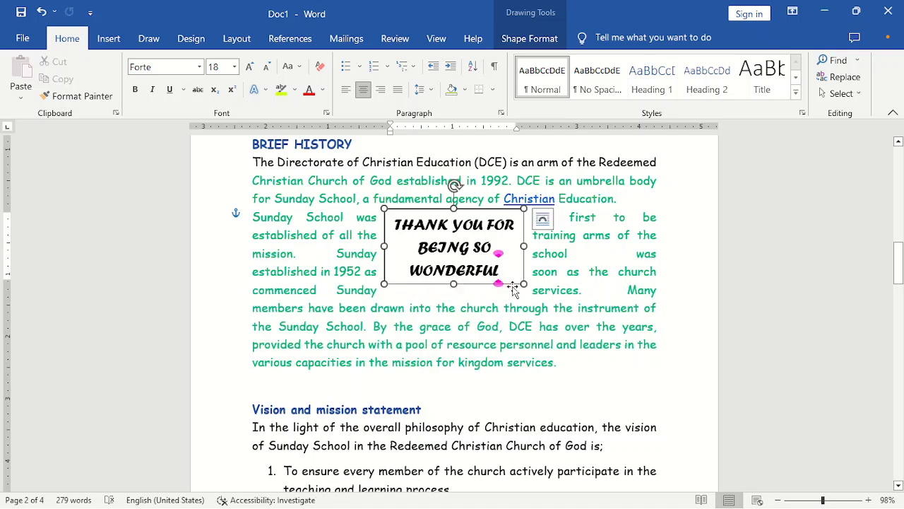
{"action": "type", "text": "!"}
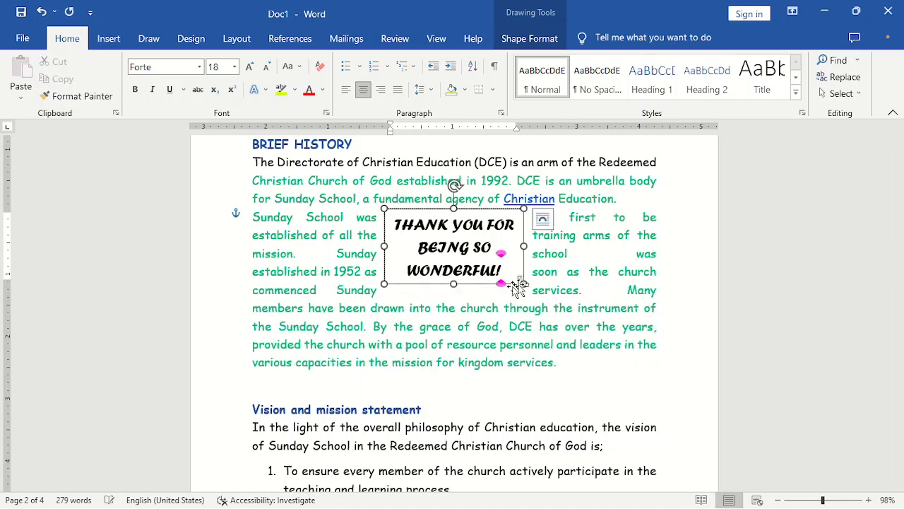
{"action": "left_click", "coordinate": [557, 291]}
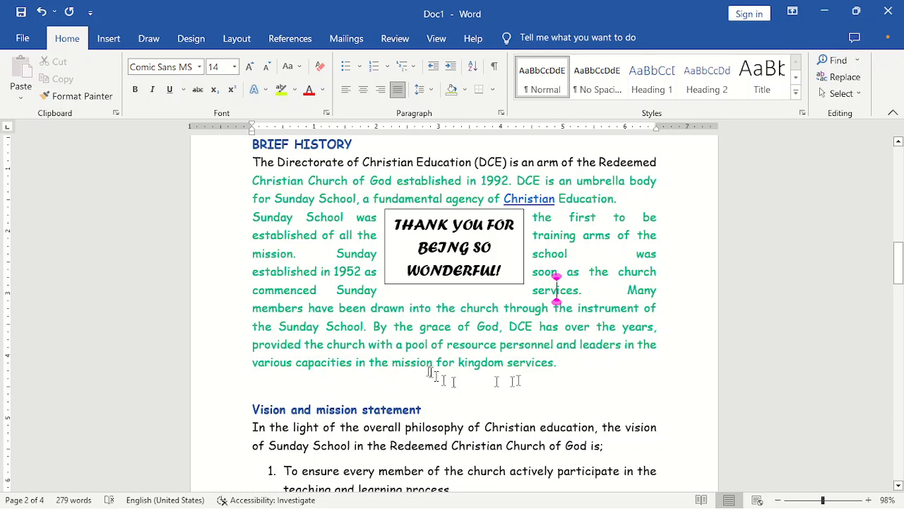
- Select the thank-you text box and fill it with orange
{"action": "left_click", "coordinate": [545, 380]}
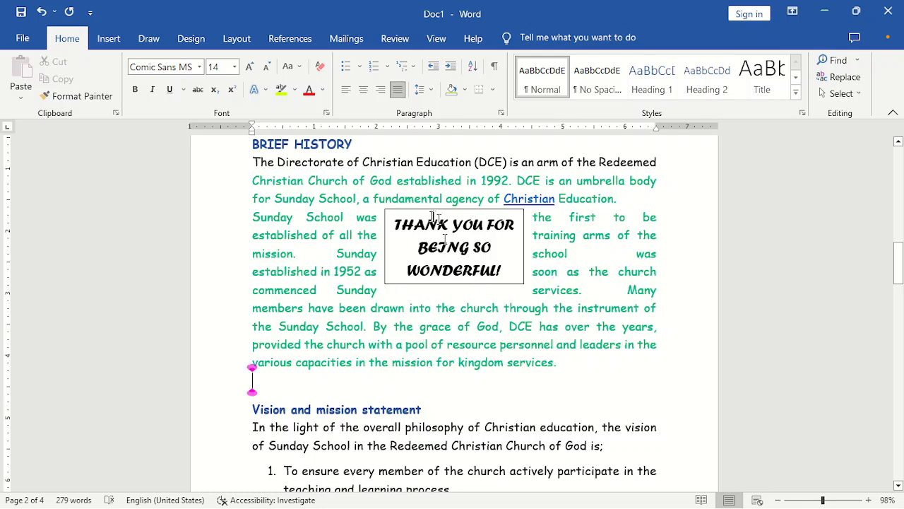
{"action": "left_click", "coordinate": [524, 220]}
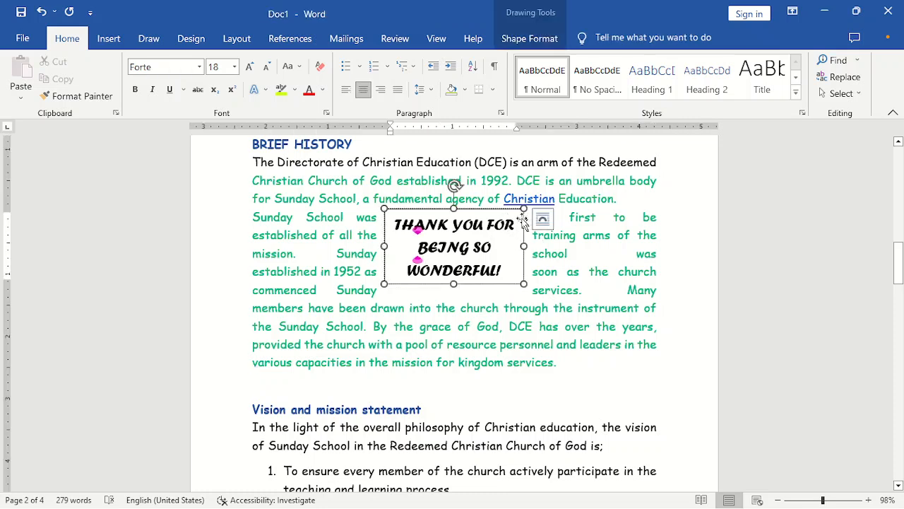
{"action": "left_click", "coordinate": [523, 221]}
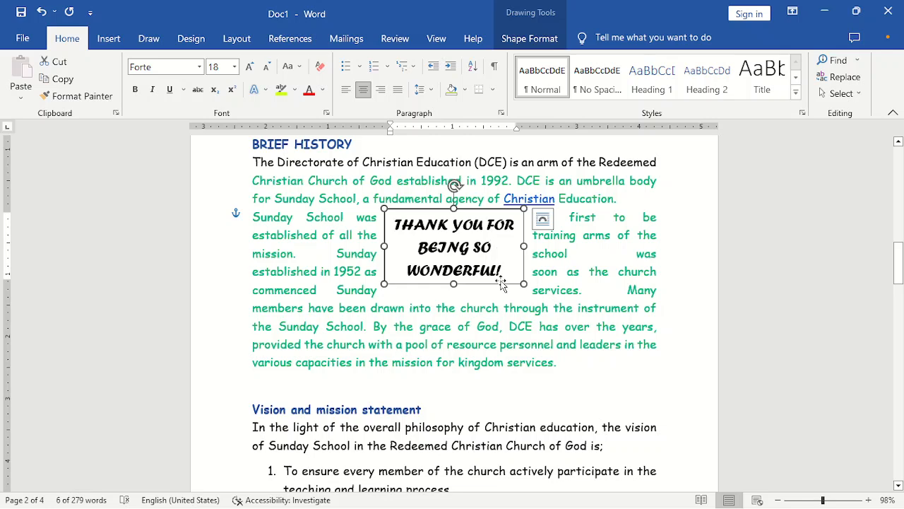
{"action": "left_click", "coordinate": [528, 40]}
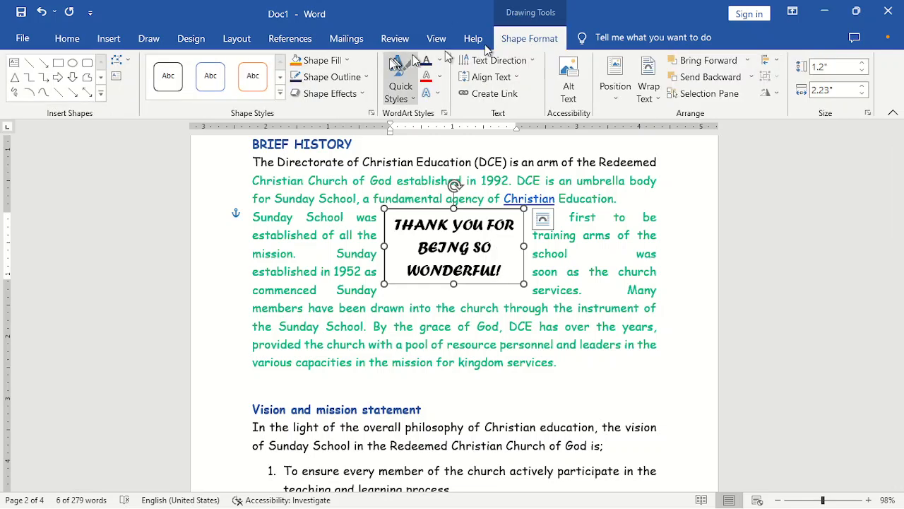
{"action": "left_click", "coordinate": [347, 61]}
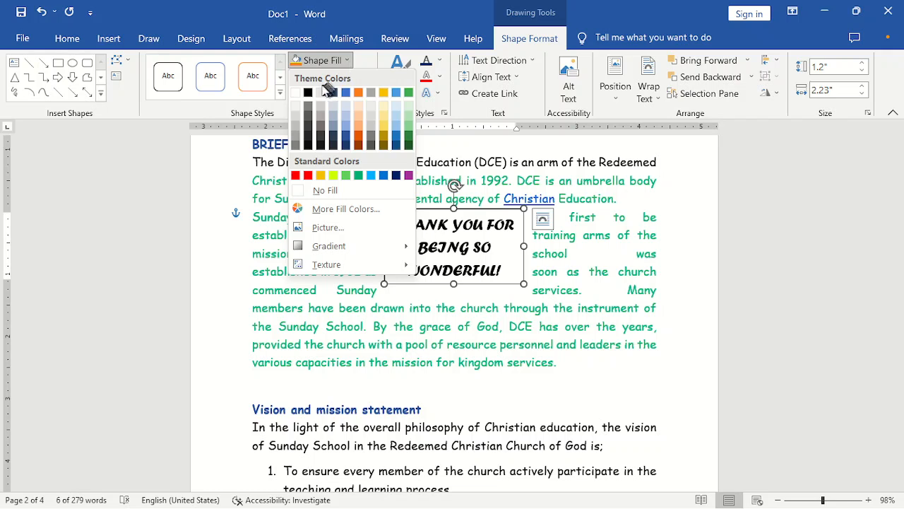
{"action": "left_click", "coordinate": [360, 94]}
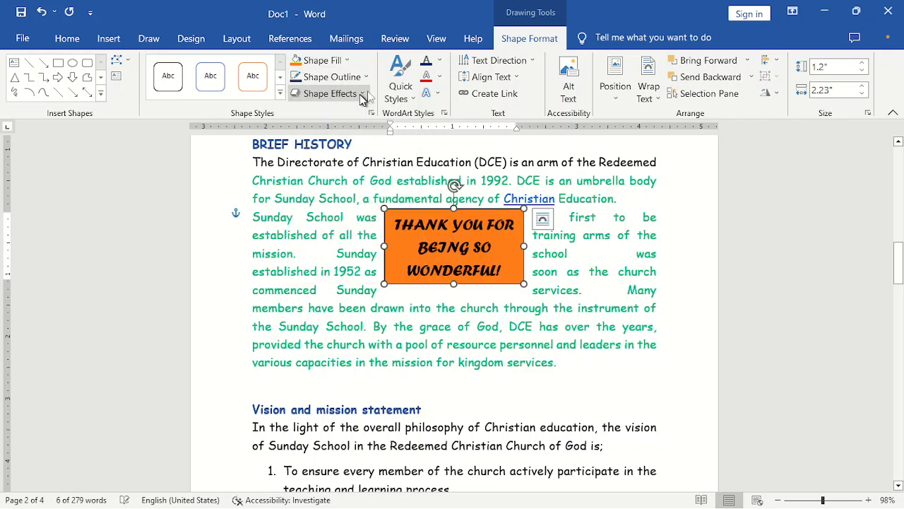
- Give the box a 4½ pt outline, coloured purple after first trying green
{"action": "left_click", "coordinate": [370, 76]}
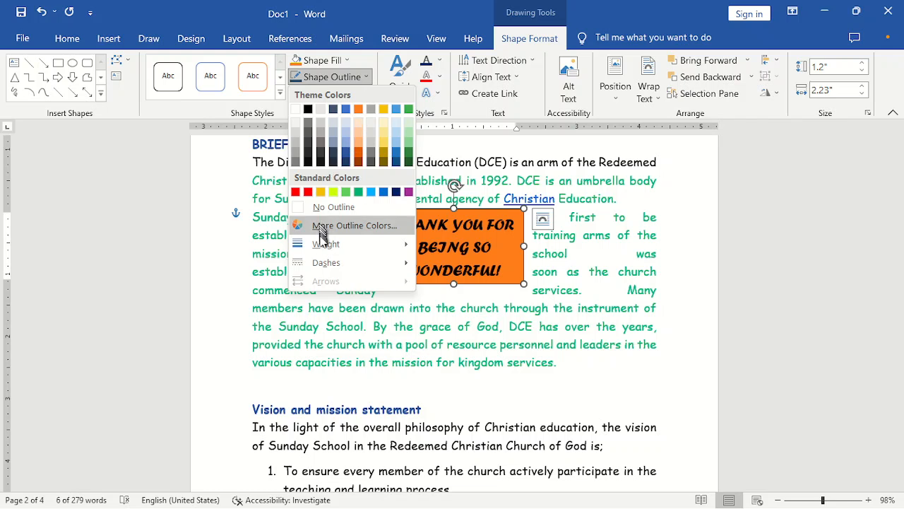
{"action": "mouse_move", "coordinate": [326, 244]}
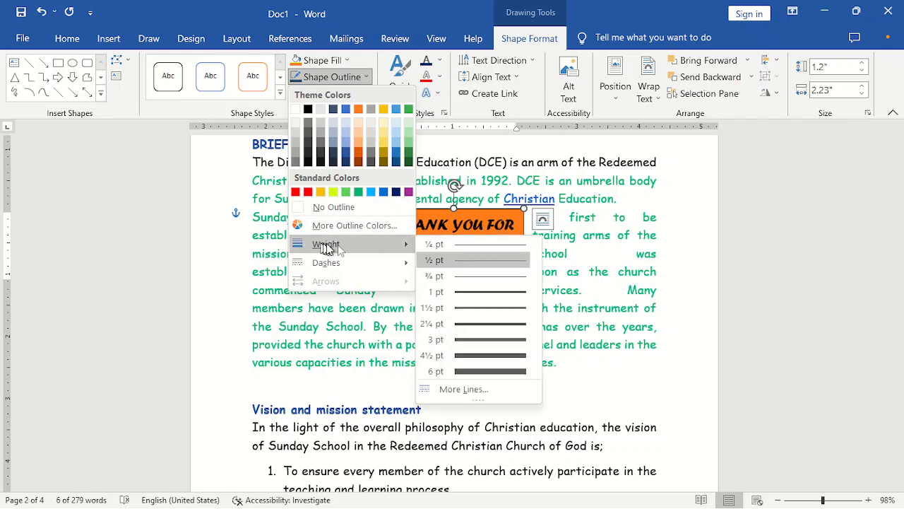
{"action": "left_click", "coordinate": [490, 355]}
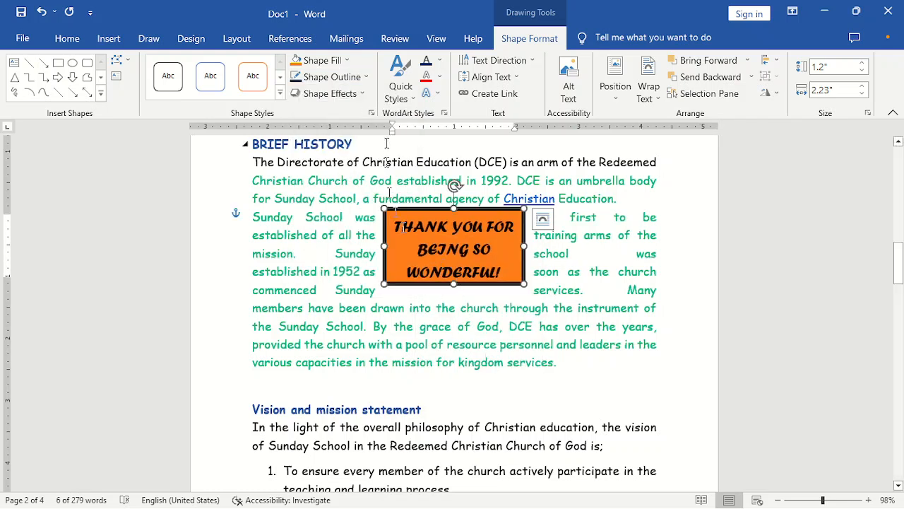
{"action": "left_click", "coordinate": [326, 76]}
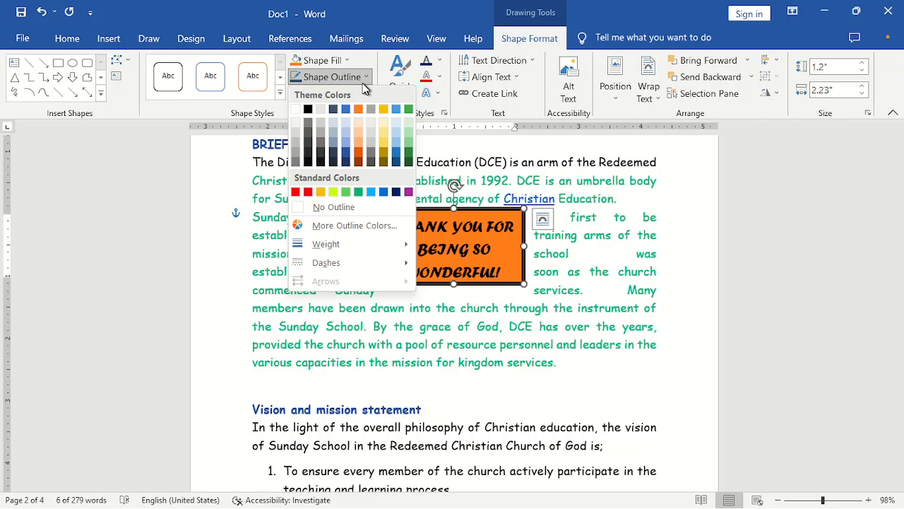
{"action": "left_click", "coordinate": [358, 192]}
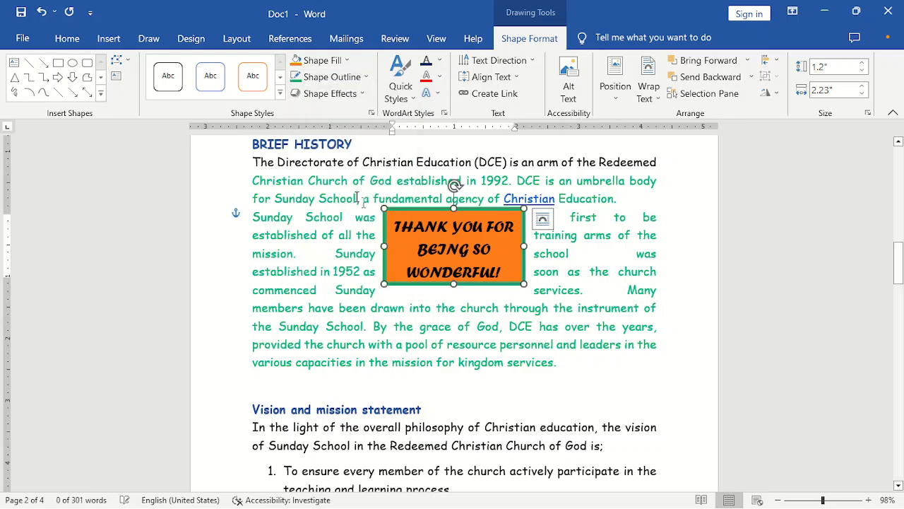
{"action": "left_click", "coordinate": [365, 80]}
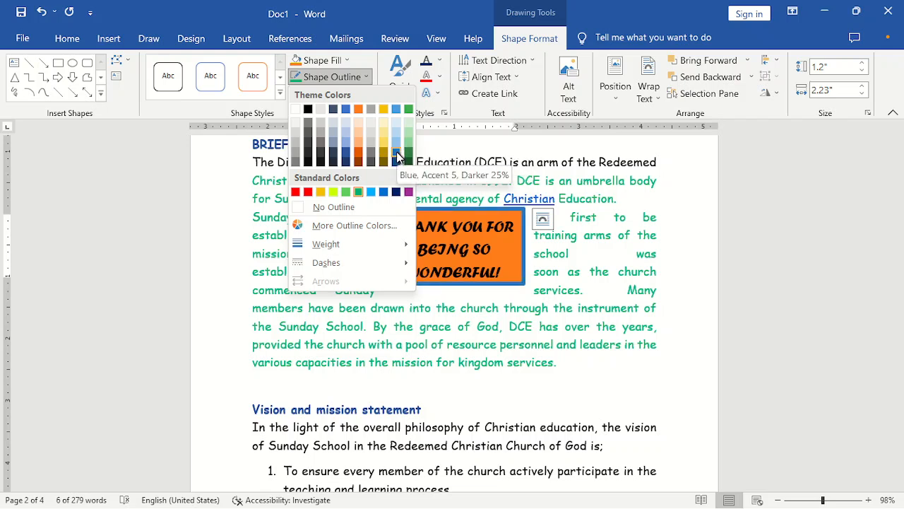
{"action": "left_click", "coordinate": [410, 192]}
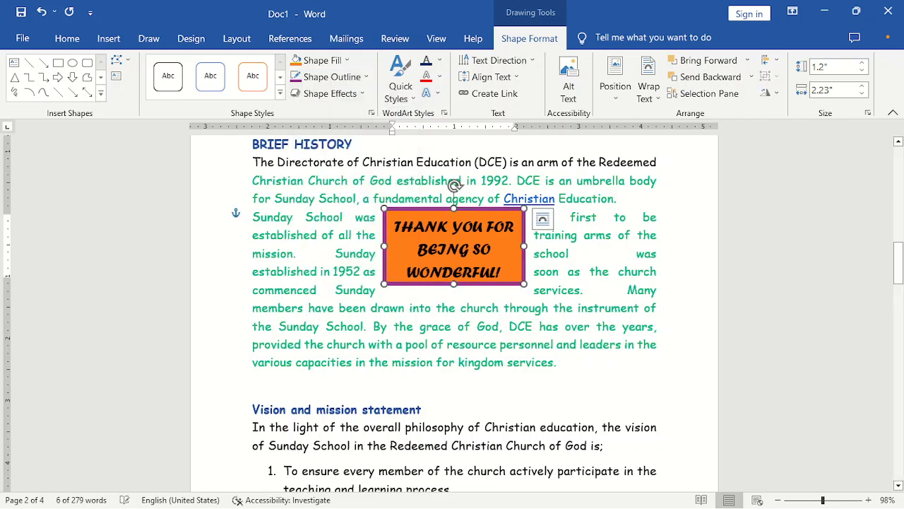
{"action": "left_click", "coordinate": [465, 334]}
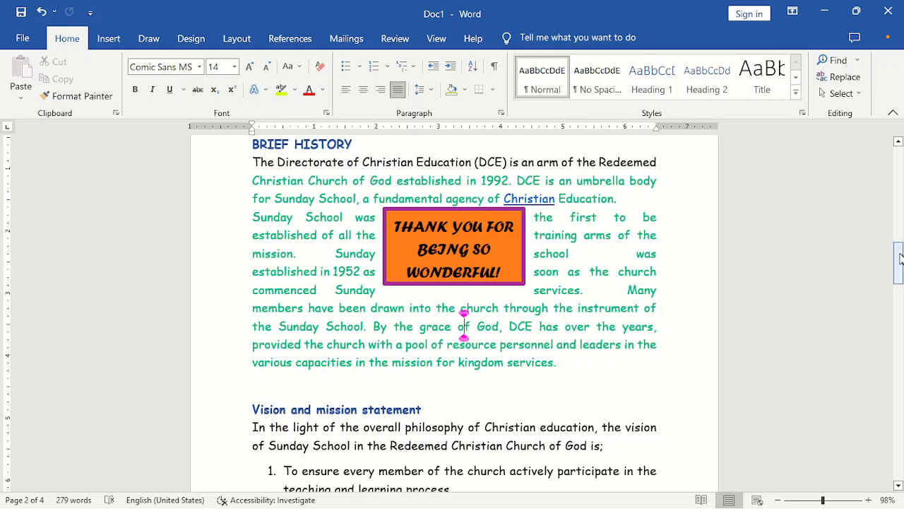
- Start inserting a picture from This Device and browse to the MY FILES folder
{"action": "left_click_drag", "start_coordinate": [900, 258], "coordinate": [883, 368]}
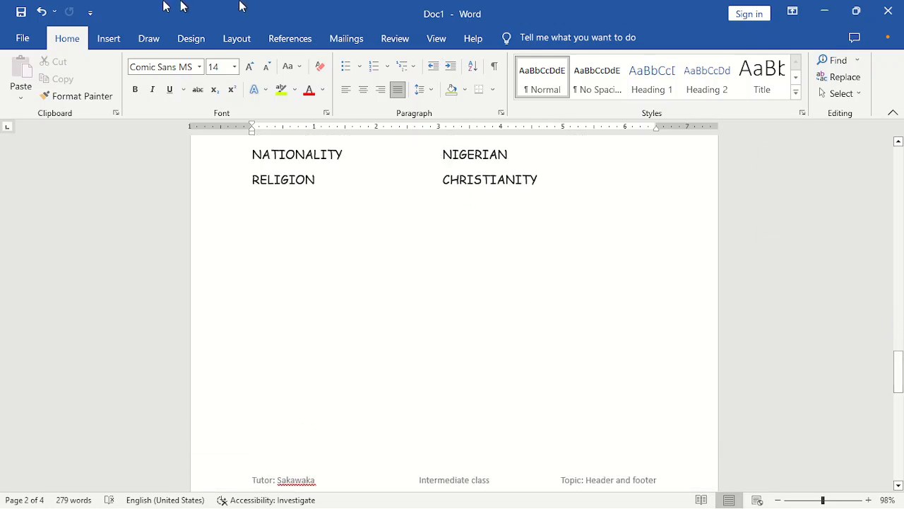
{"action": "left_click", "coordinate": [101, 37]}
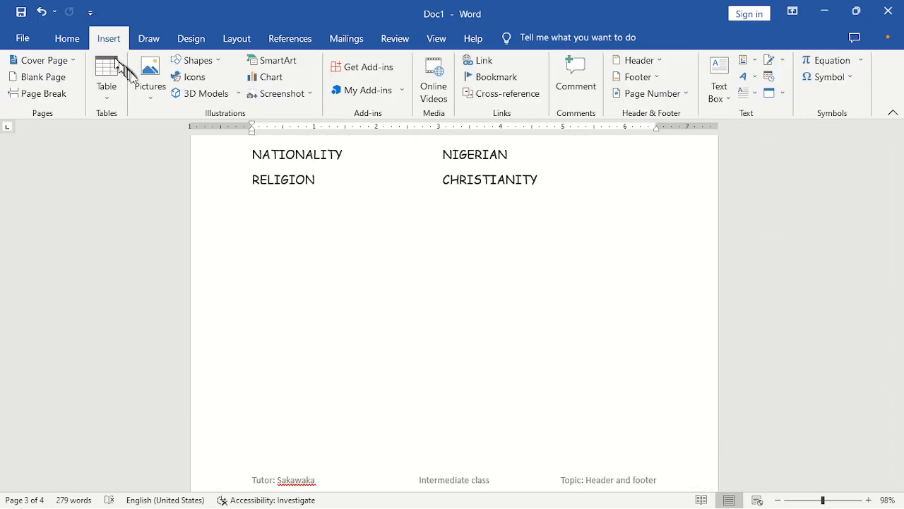
{"action": "left_click", "coordinate": [148, 93]}
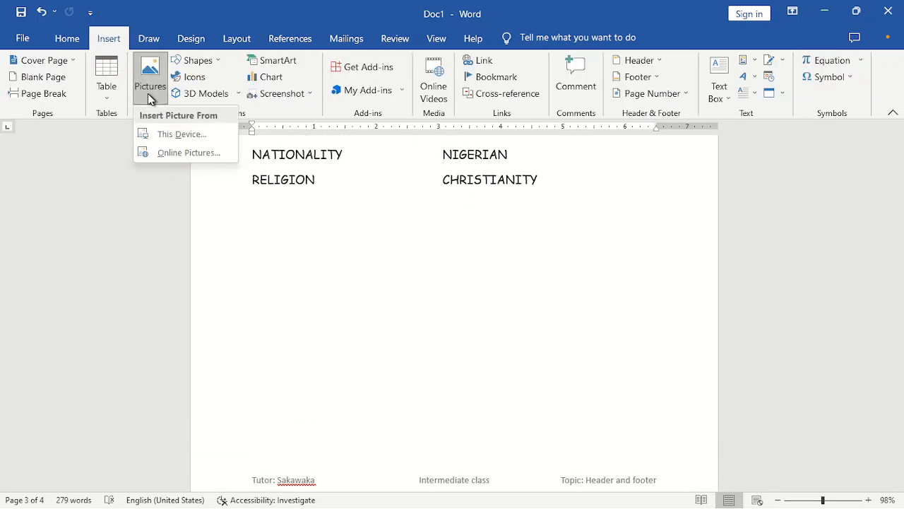
{"action": "left_click", "coordinate": [167, 134]}
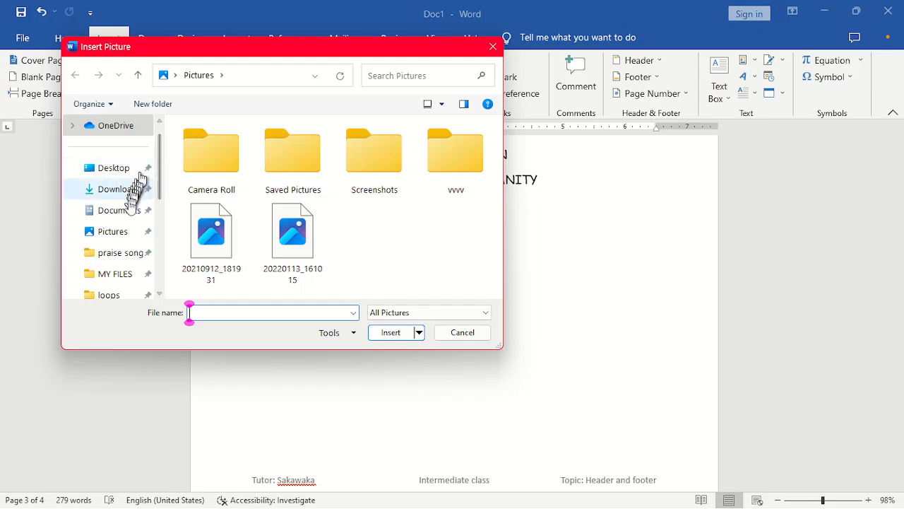
{"action": "left_click", "coordinate": [120, 273]}
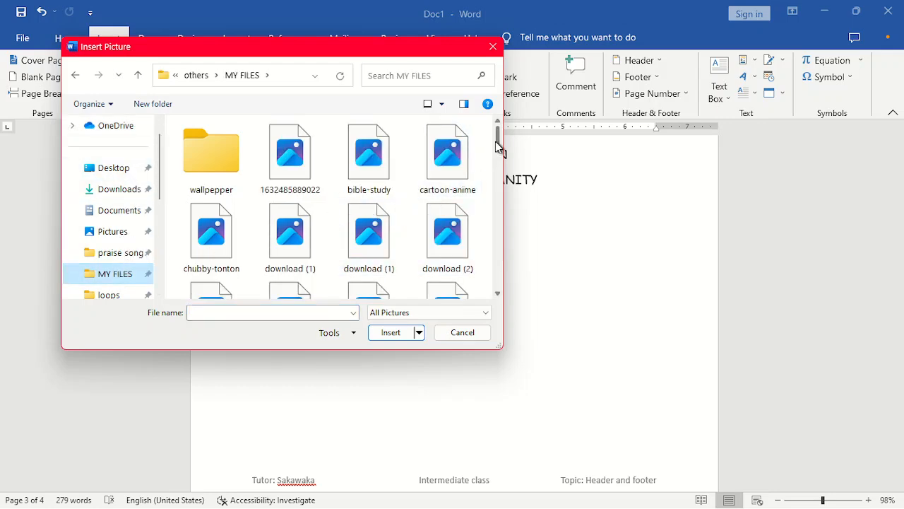
- Show the files as extra large icons and insert 'images (4) - Copy - Copy'
{"action": "left_click_drag", "start_coordinate": [496, 146], "coordinate": [497, 185]}
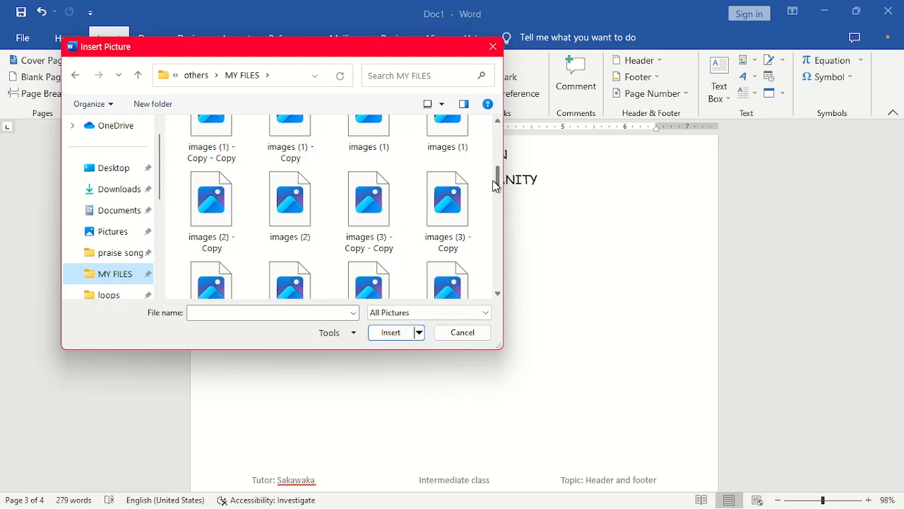
{"action": "left_click_drag", "start_coordinate": [499, 182], "coordinate": [482, 135]}
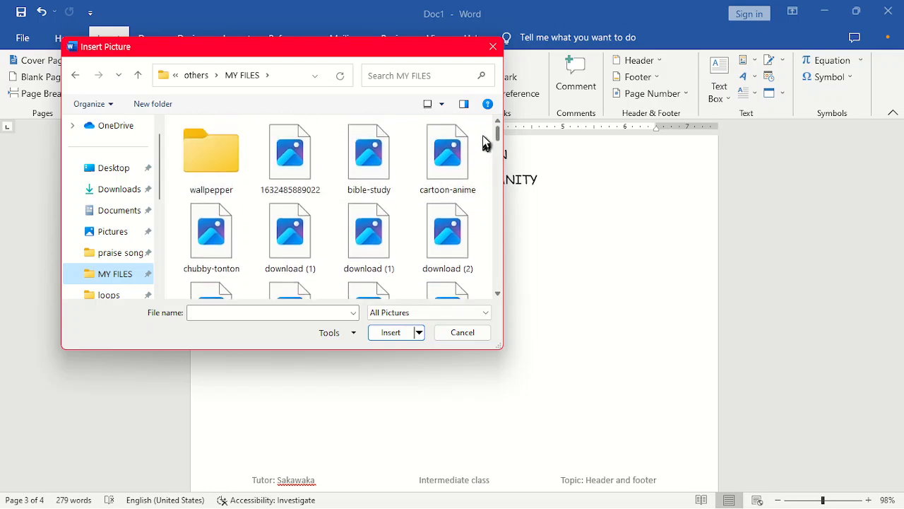
{"action": "left_click", "coordinate": [442, 104]}
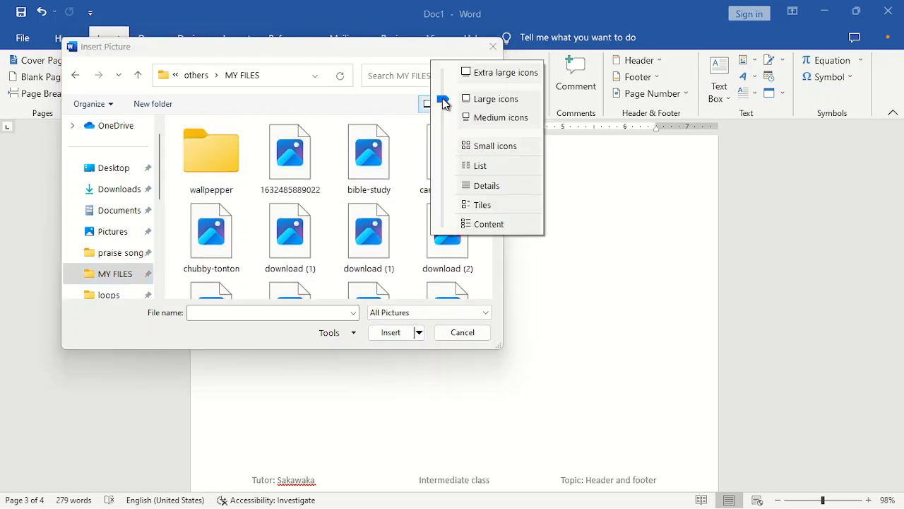
{"action": "left_click", "coordinate": [488, 146]}
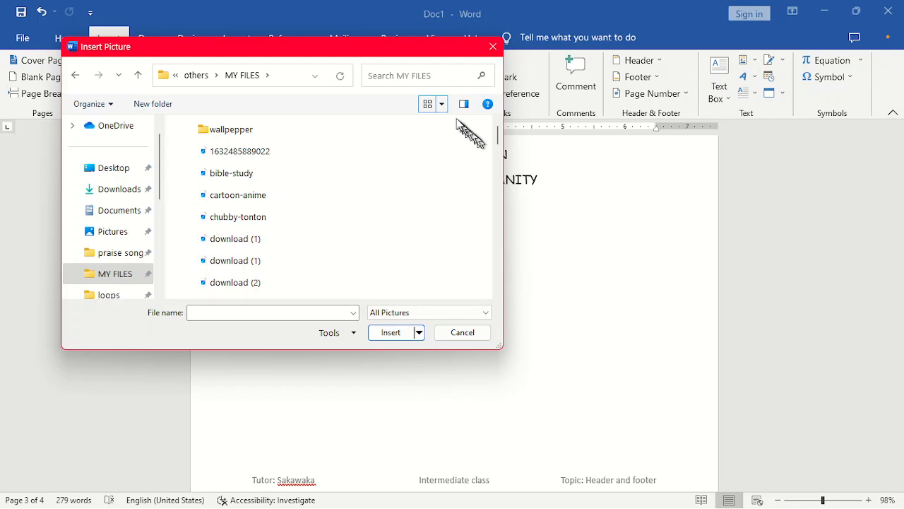
{"action": "left_click", "coordinate": [442, 104]}
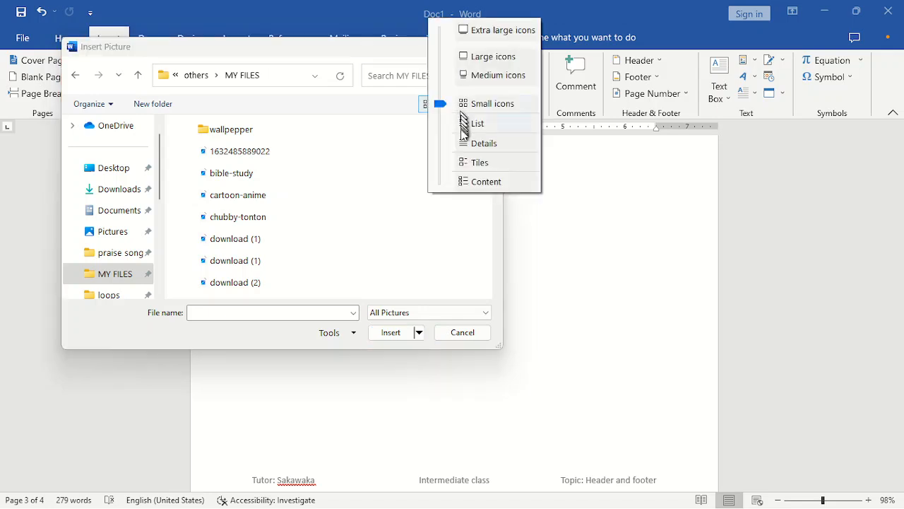
{"action": "left_click", "coordinate": [490, 75]}
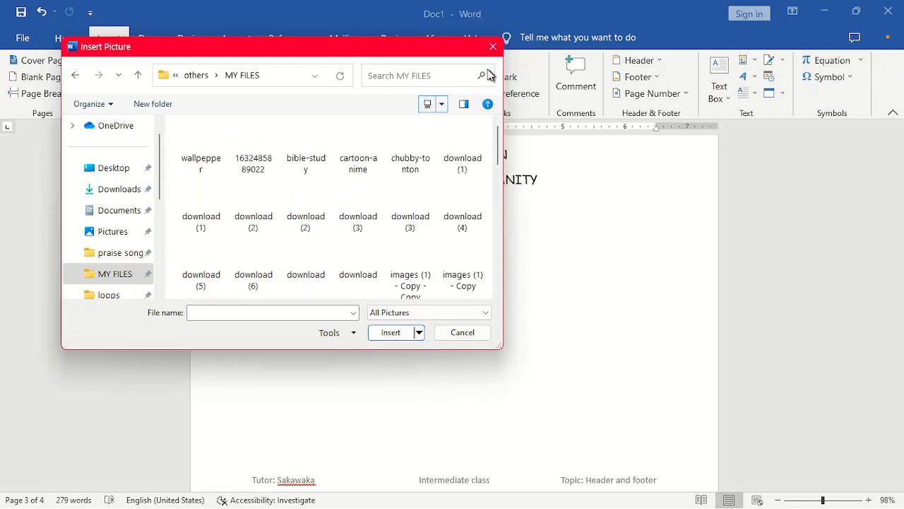
{"action": "left_click", "coordinate": [444, 104]}
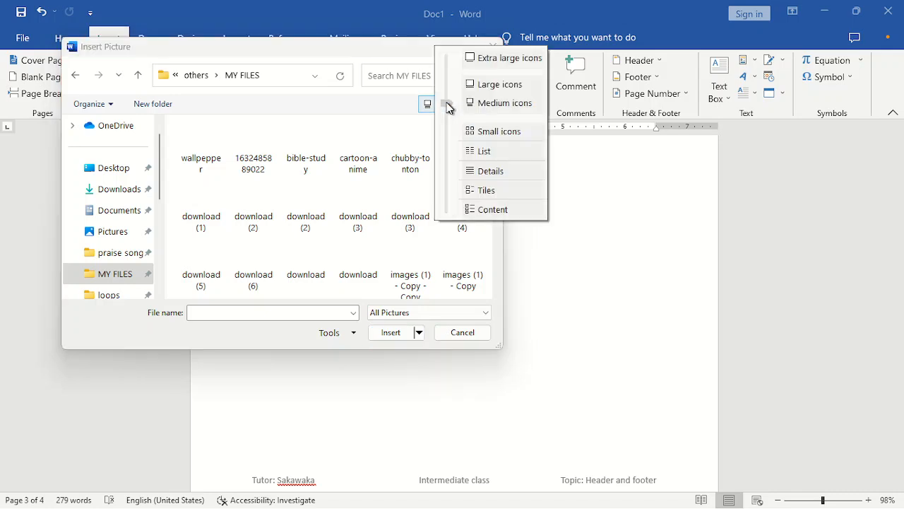
{"action": "left_click", "coordinate": [508, 60]}
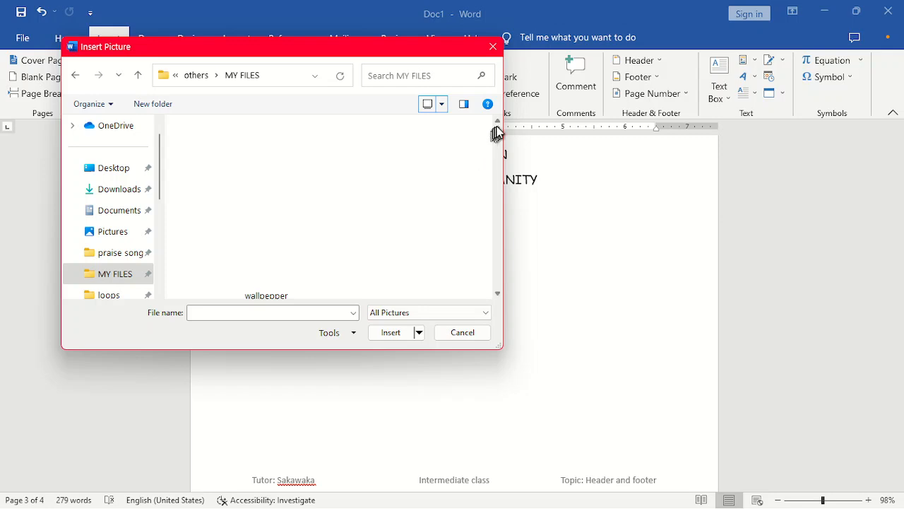
{"action": "left_click_drag", "start_coordinate": [496, 131], "coordinate": [497, 187]}
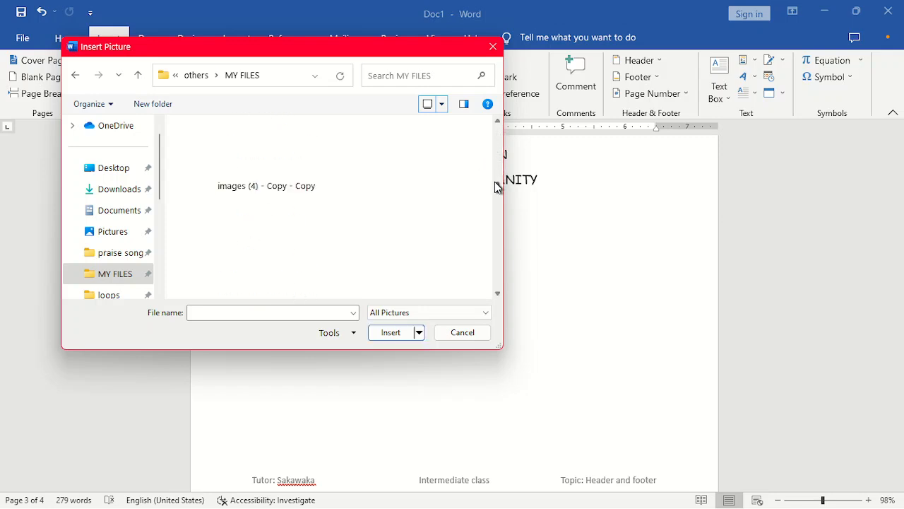
{"action": "left_click", "coordinate": [283, 161]}
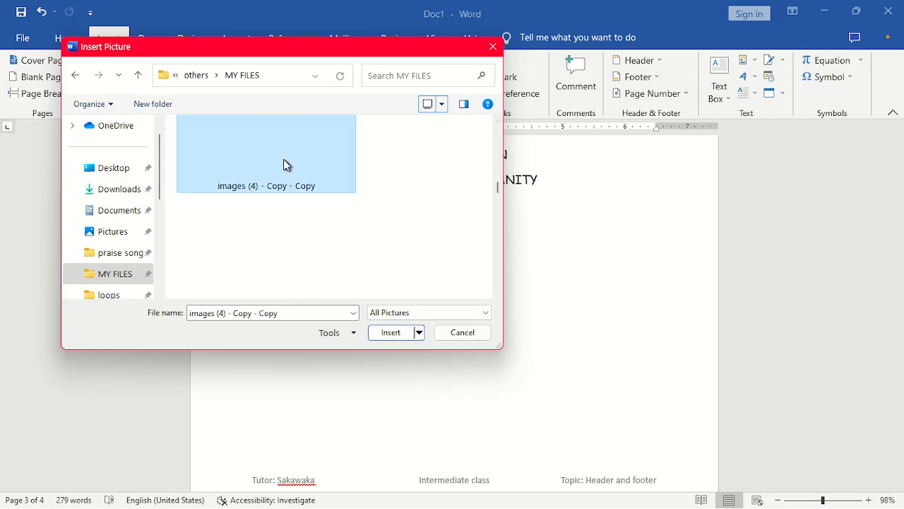
{"action": "left_click", "coordinate": [392, 332]}
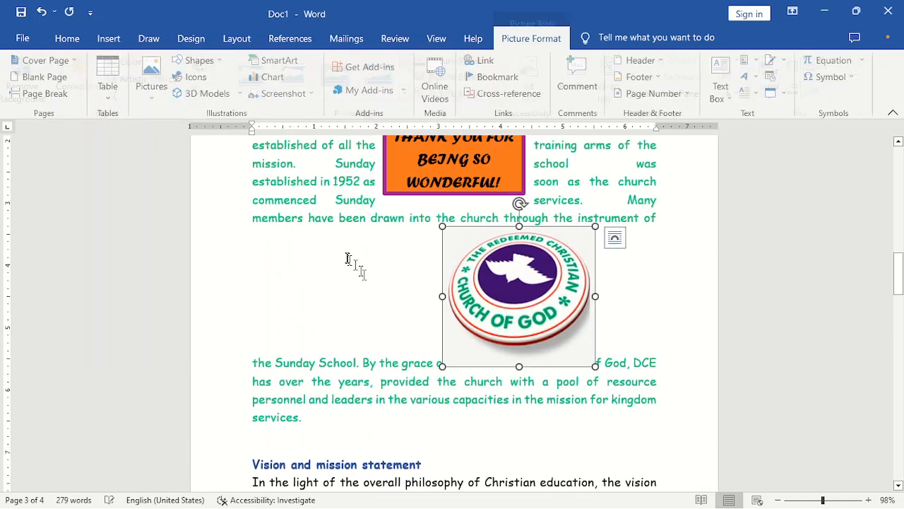
- Drag the logo below the Brief History paragraph and set its wrapping to Square
{"action": "left_click_drag", "start_coordinate": [537, 296], "coordinate": [472, 431]}
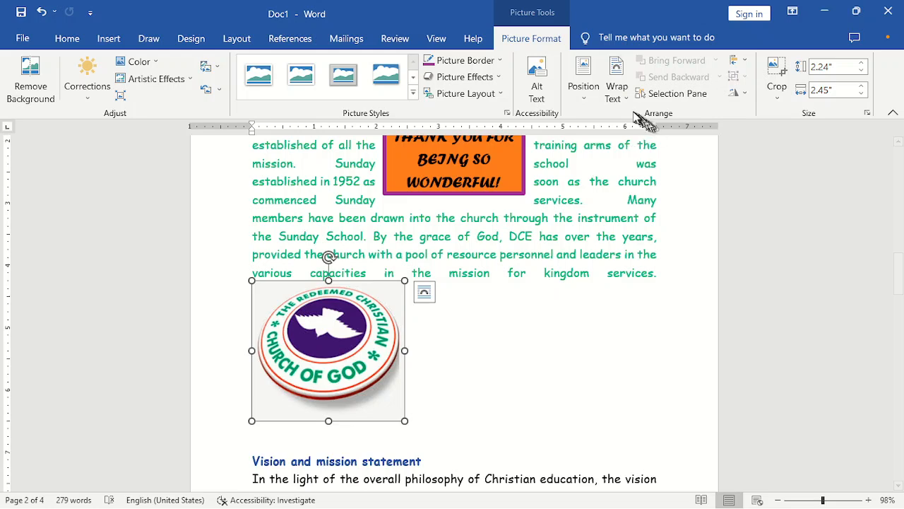
{"action": "left_click", "coordinate": [616, 90]}
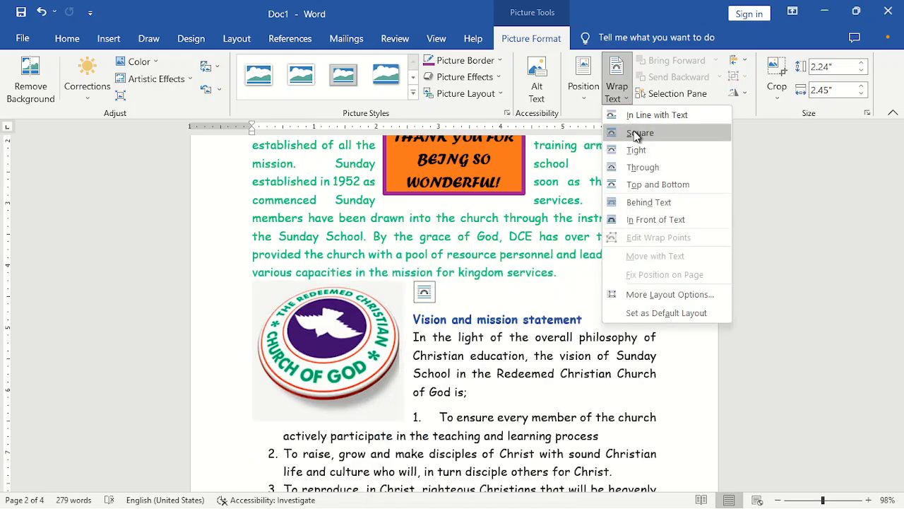
{"action": "left_click", "coordinate": [633, 130]}
- Drag the church logo past the numbered list and bio-data to just above the page 'c' footer
{"action": "left_click_drag", "start_coordinate": [892, 289], "coordinate": [893, 318]}
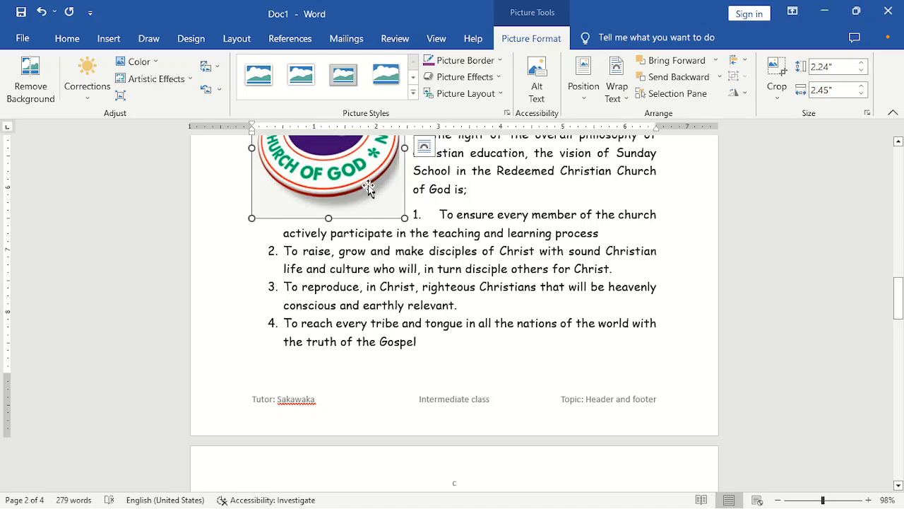
{"action": "left_click_drag", "start_coordinate": [368, 189], "coordinate": [424, 353]}
{"action": "left_click_drag", "start_coordinate": [452, 465], "coordinate": [450, 459]}
{"action": "left_click_drag", "start_coordinate": [898, 337], "coordinate": [898, 347]}
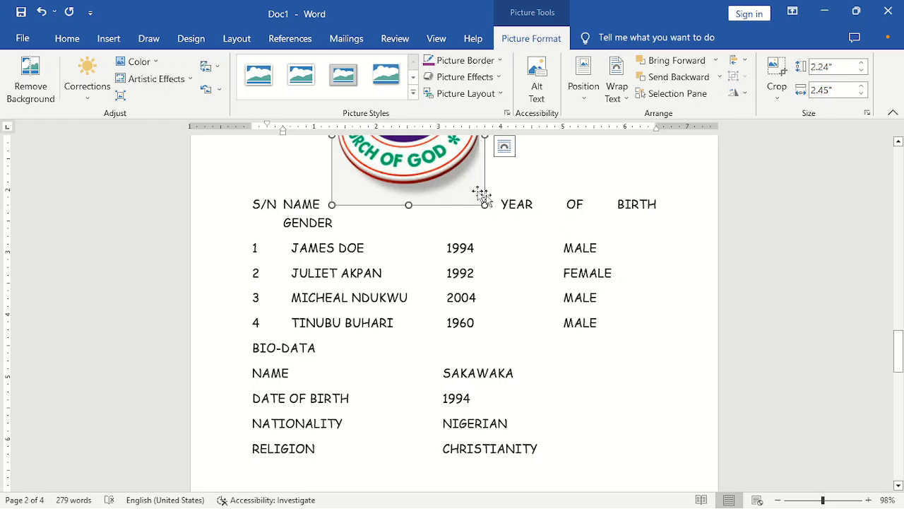
{"action": "left_click_drag", "start_coordinate": [457, 185], "coordinate": [410, 466]}
{"action": "left_click_drag", "start_coordinate": [898, 325], "coordinate": [899, 359]}
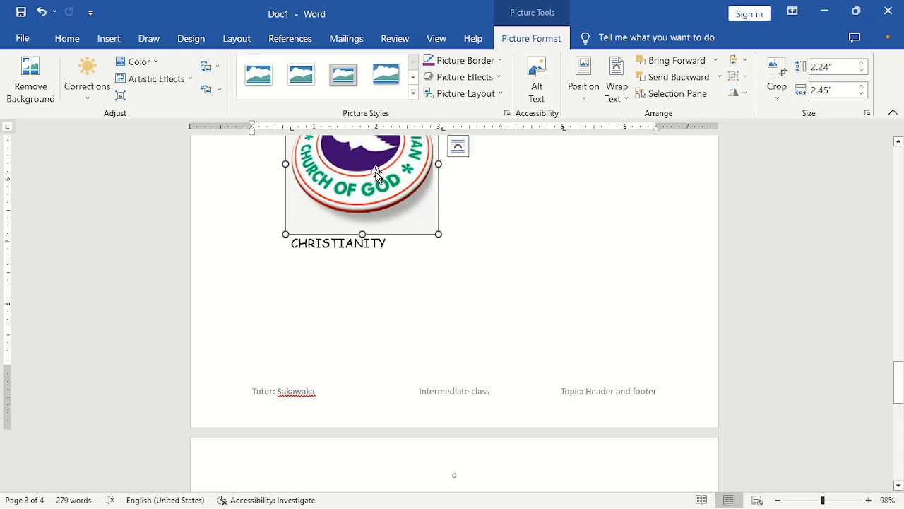
{"action": "left_click_drag", "start_coordinate": [377, 173], "coordinate": [361, 228]}
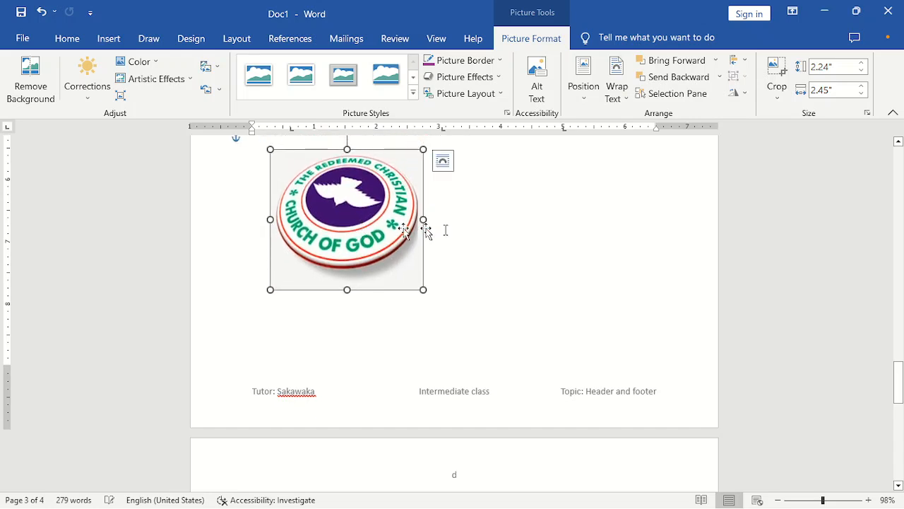
{"action": "left_click", "coordinate": [478, 238]}
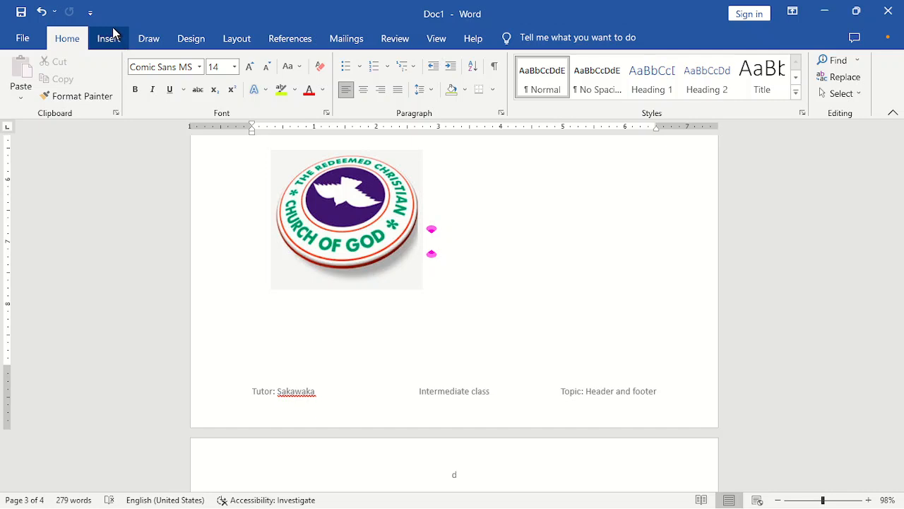
{"action": "left_click", "coordinate": [312, 209]}
{"action": "right_click", "coordinate": [314, 210]}
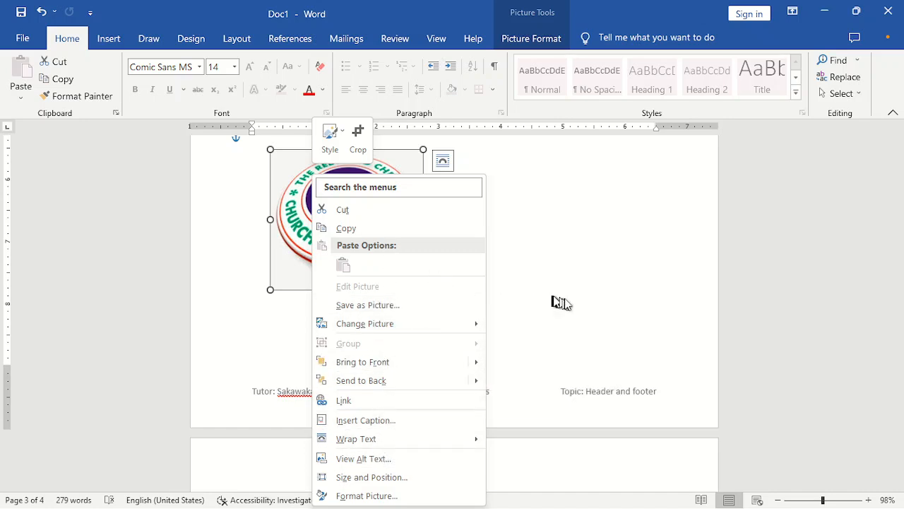
{"action": "left_click", "coordinate": [606, 265]}
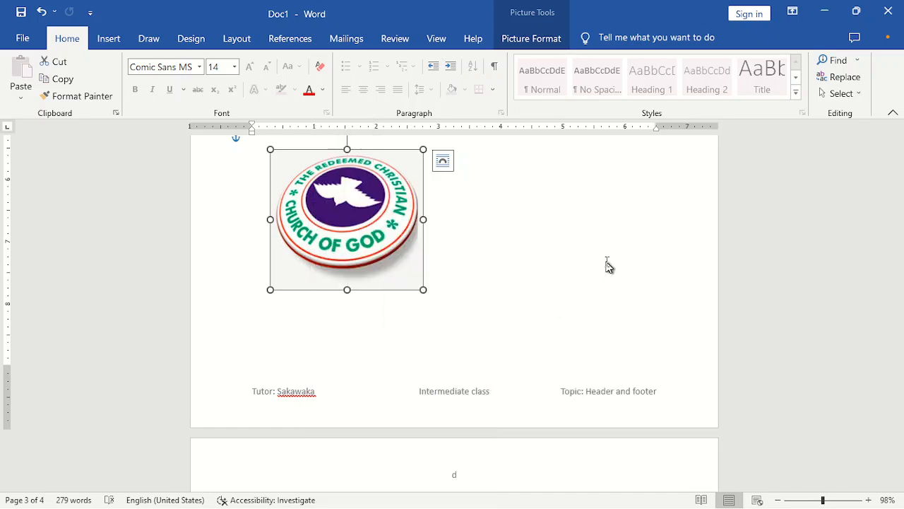
- Draw a custom text box over the church logo
{"action": "left_click", "coordinate": [126, 41]}
{"action": "left_click", "coordinate": [720, 91]}
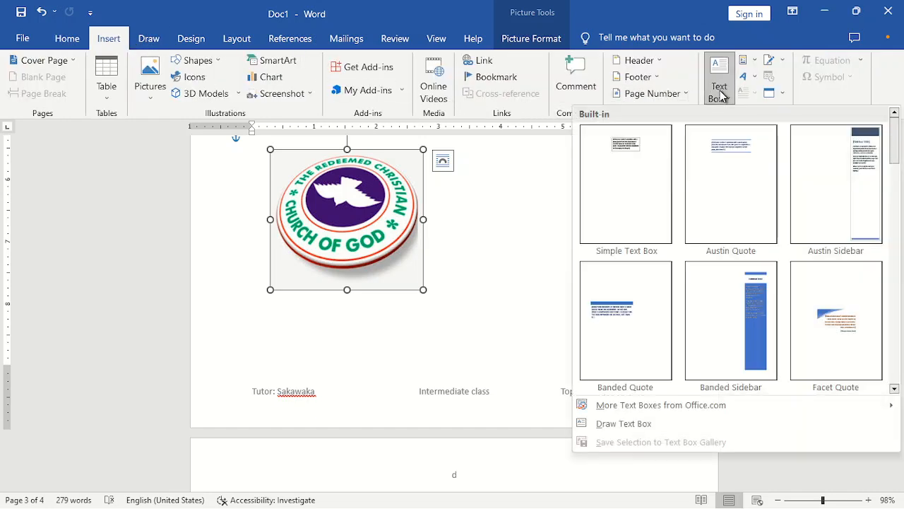
{"action": "left_click", "coordinate": [625, 424]}
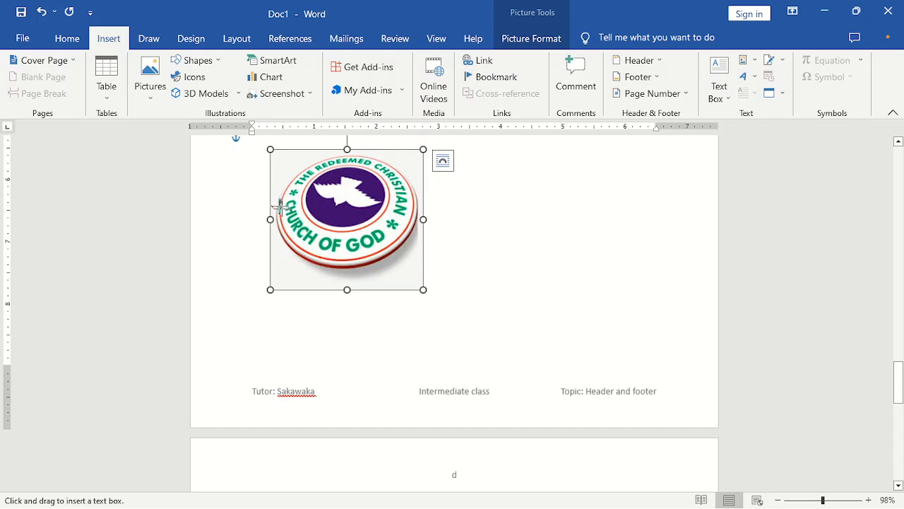
{"action": "left_click_drag", "start_coordinate": [279, 203], "coordinate": [412, 256]}
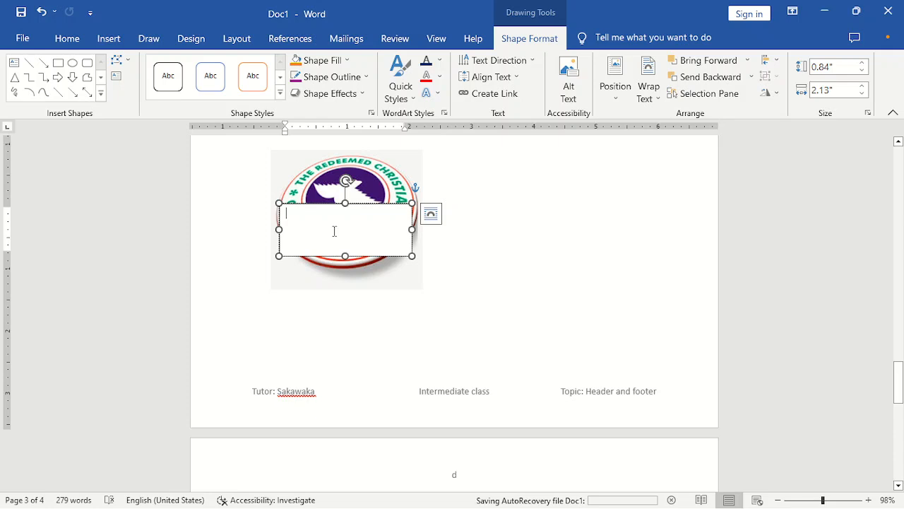
- Type 'This is my beloved church.' in the box, centre it and select it all
{"action": "type", "text": "tHIS"}
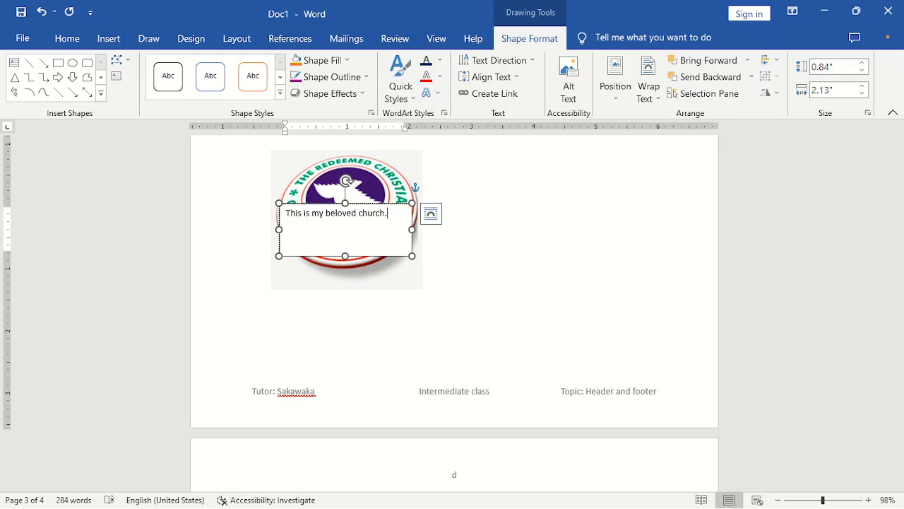
{"action": "key", "text": "ctrl+e"}
{"action": "key", "text": "ctrl+e"}
{"action": "key", "text": "ctrl+e"}
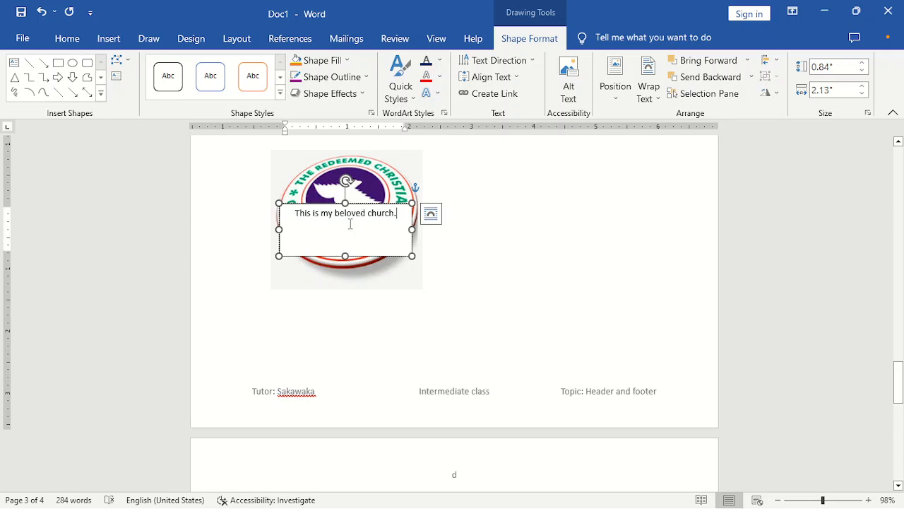
{"action": "key", "text": "ctrl+a"}
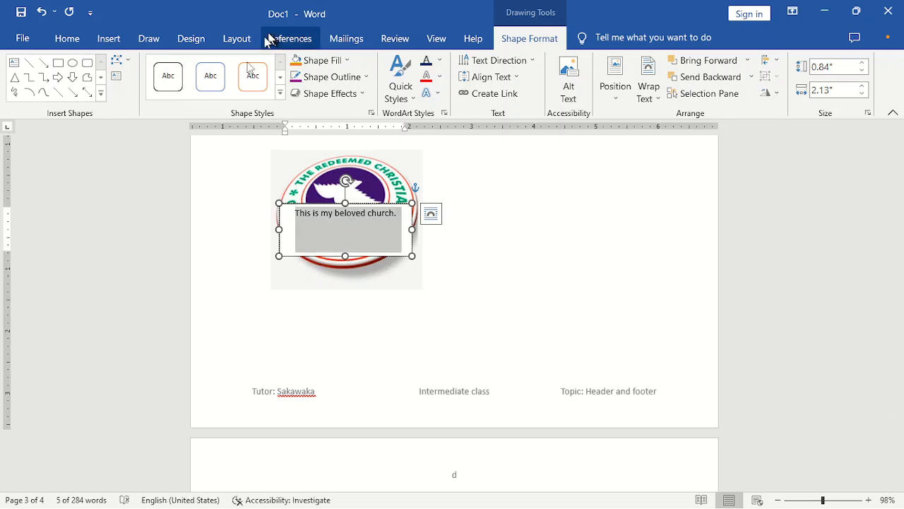
{"action": "left_click", "coordinate": [69, 38]}
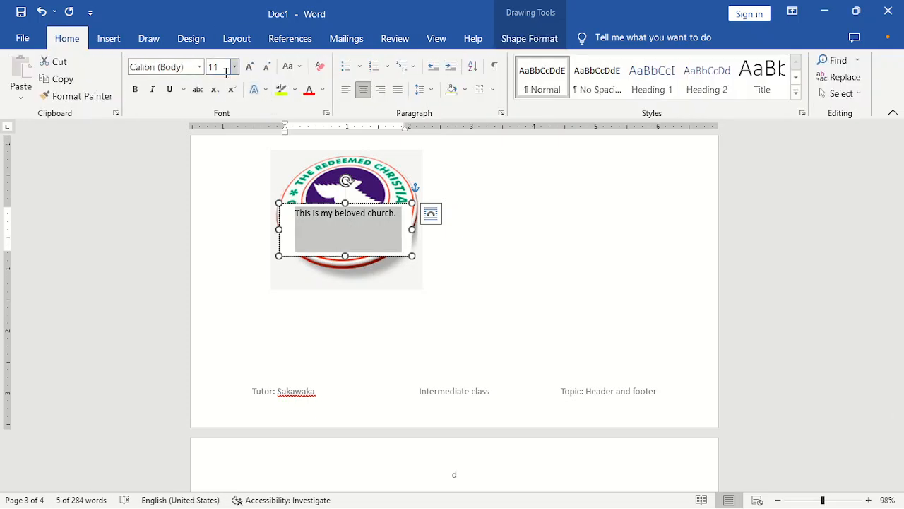
- Set 'This is my beloved church.' to 14 pt Times New Roman, then select the box shape
{"action": "left_click", "coordinate": [228, 69]}
{"action": "key", "text": "Return"}
{"action": "left_click", "coordinate": [190, 70]}
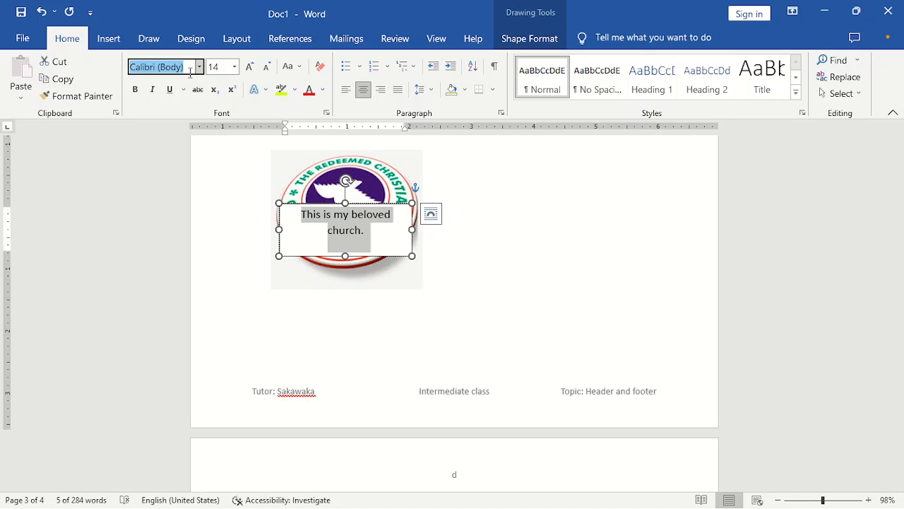
{"action": "type", "text": "Times New Rom"}
{"action": "key", "text": "Return"}
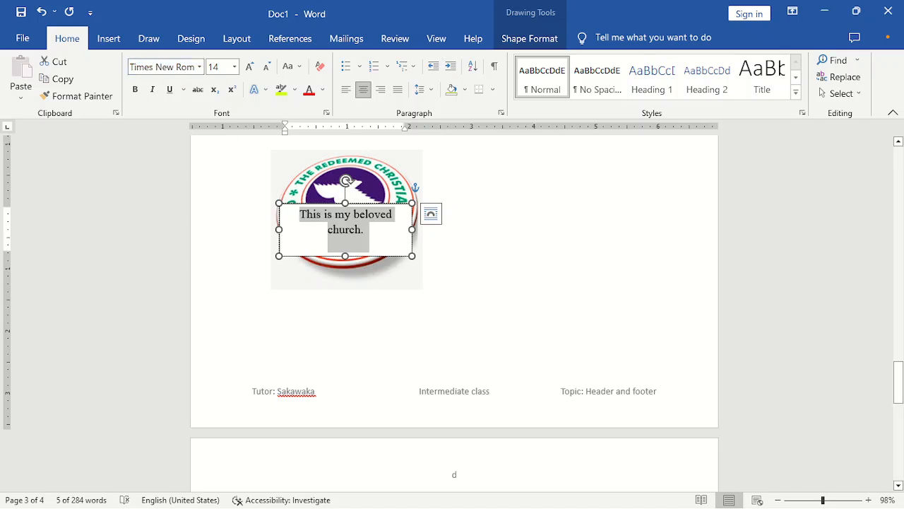
{"action": "left_click", "coordinate": [434, 272]}
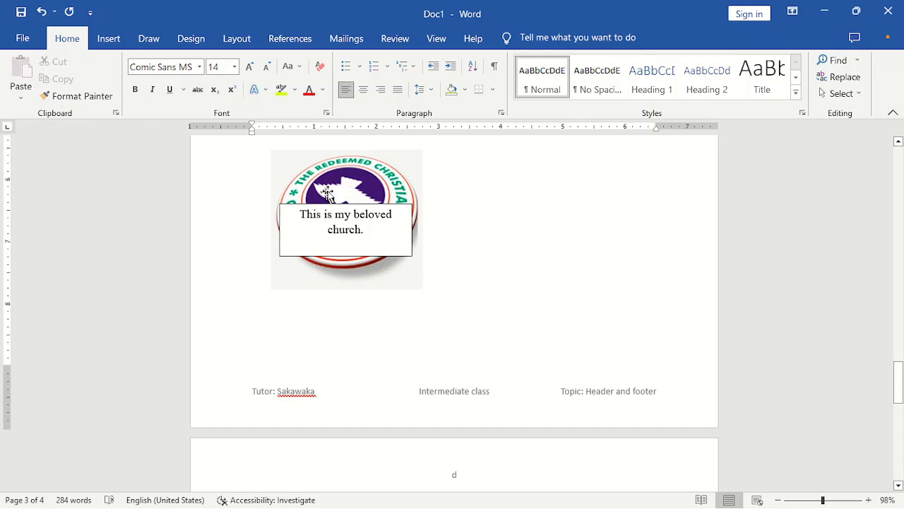
{"action": "left_click", "coordinate": [369, 227]}
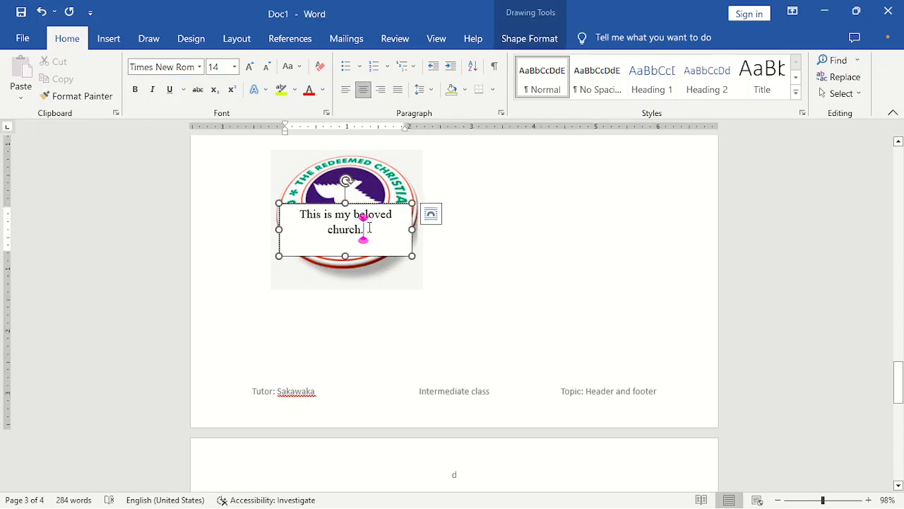
{"action": "left_click", "coordinate": [399, 203]}
- Set the text box to No Fill and No Outline so the logo shows through
{"action": "left_click", "coordinate": [529, 39]}
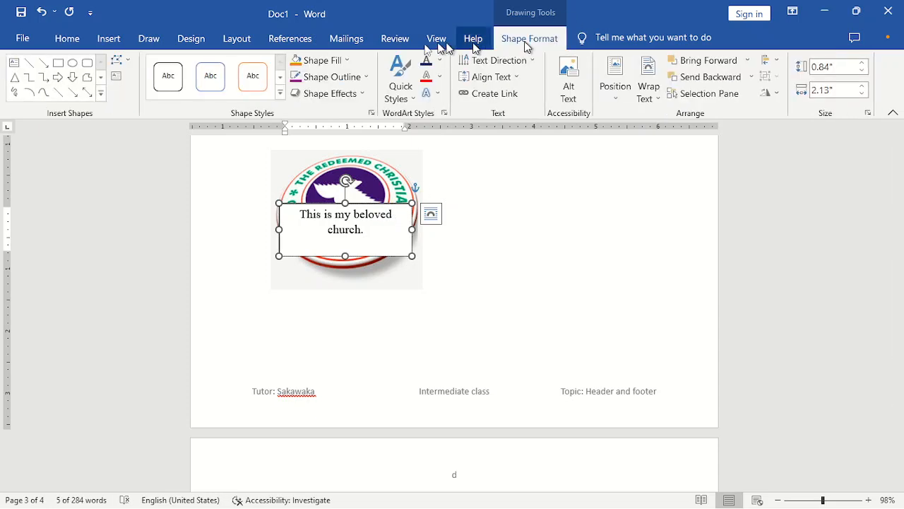
{"action": "left_click", "coordinate": [323, 61]}
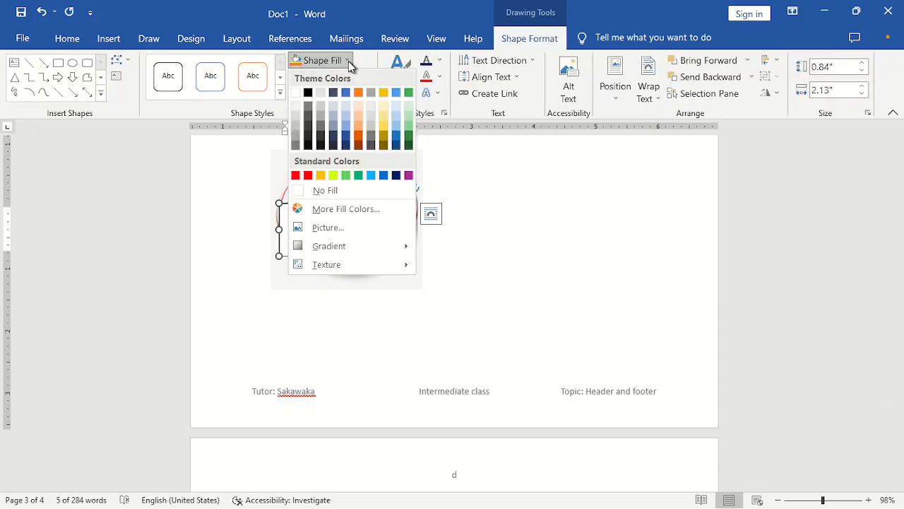
{"action": "left_click", "coordinate": [335, 192]}
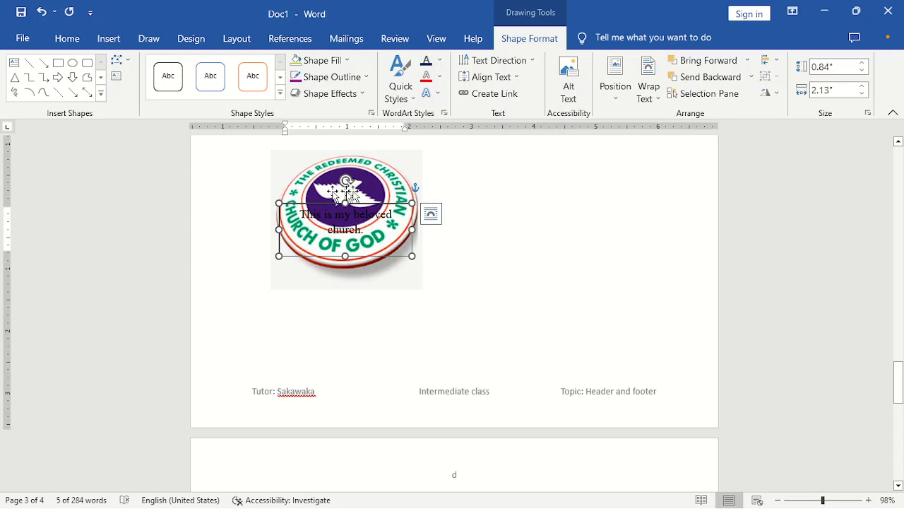
{"action": "left_click", "coordinate": [363, 77]}
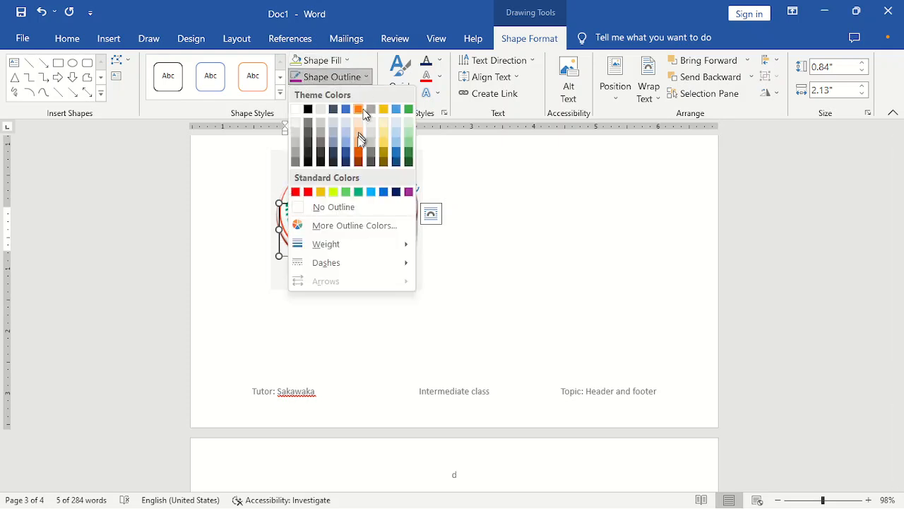
{"action": "left_click", "coordinate": [347, 206]}
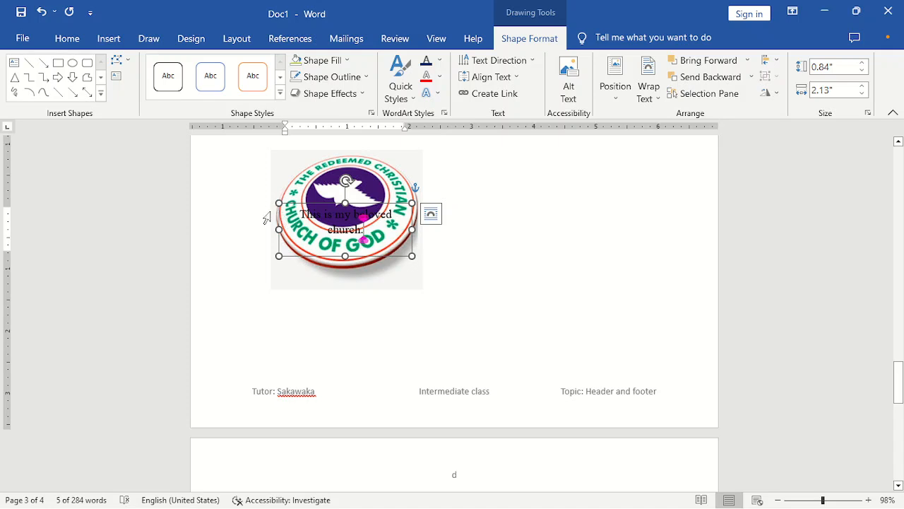
- Colour the sentence inside the text box red
{"action": "left_click_drag", "start_coordinate": [302, 214], "coordinate": [371, 233]}
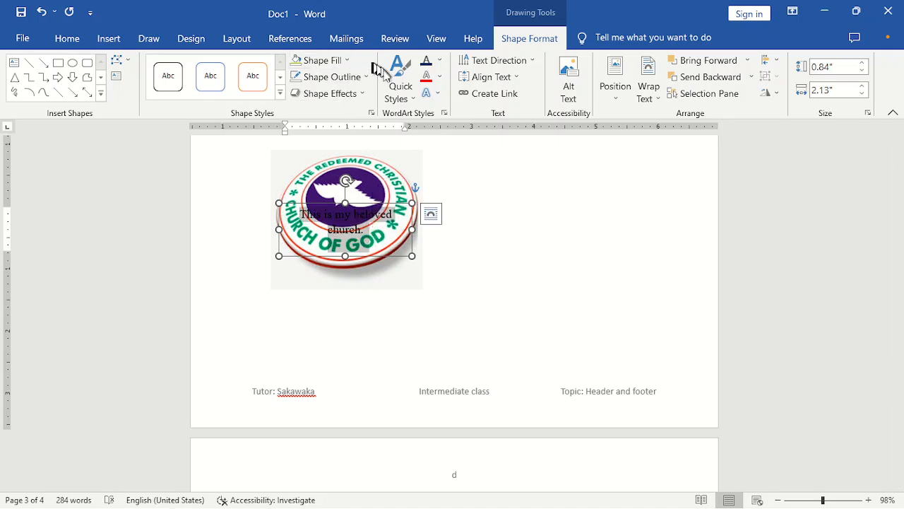
{"action": "left_click", "coordinate": [79, 39]}
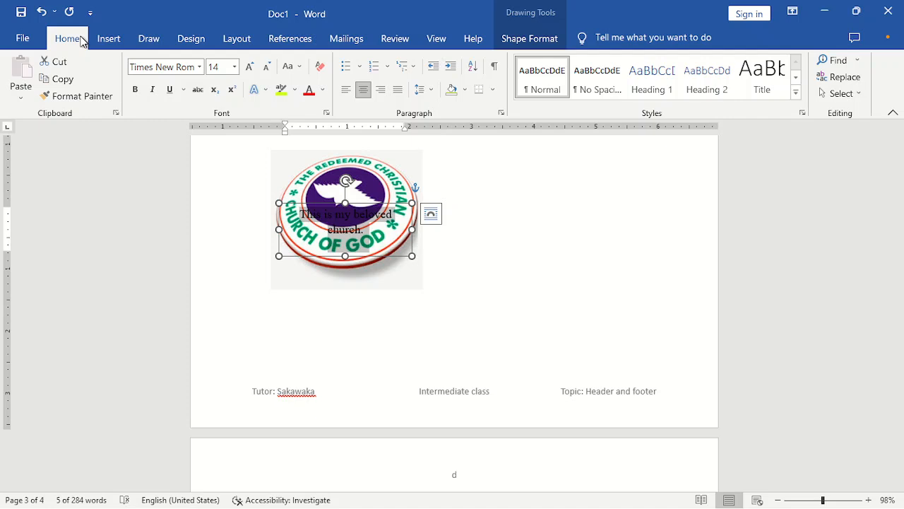
{"action": "left_click", "coordinate": [322, 89]}
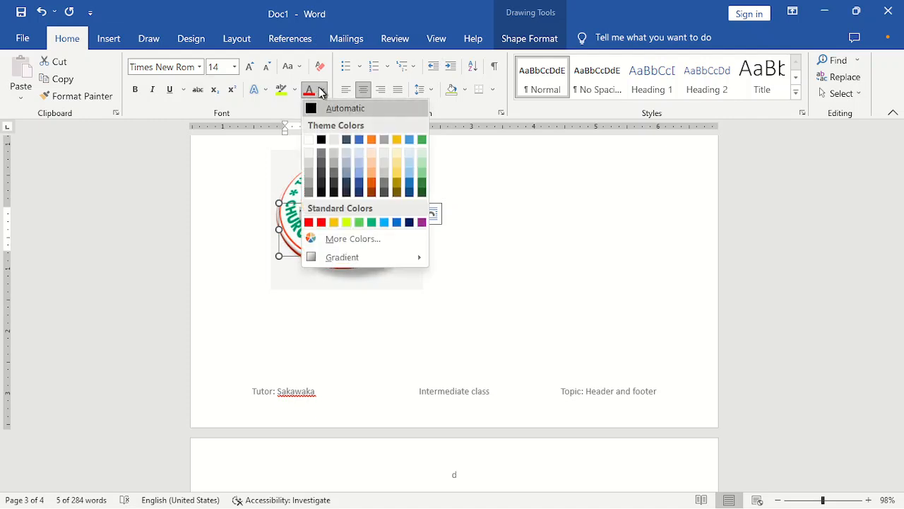
{"action": "left_click", "coordinate": [320, 222]}
- Move the red text box slightly higher so it sits over the logo's dove
{"action": "left_click", "coordinate": [405, 275]}
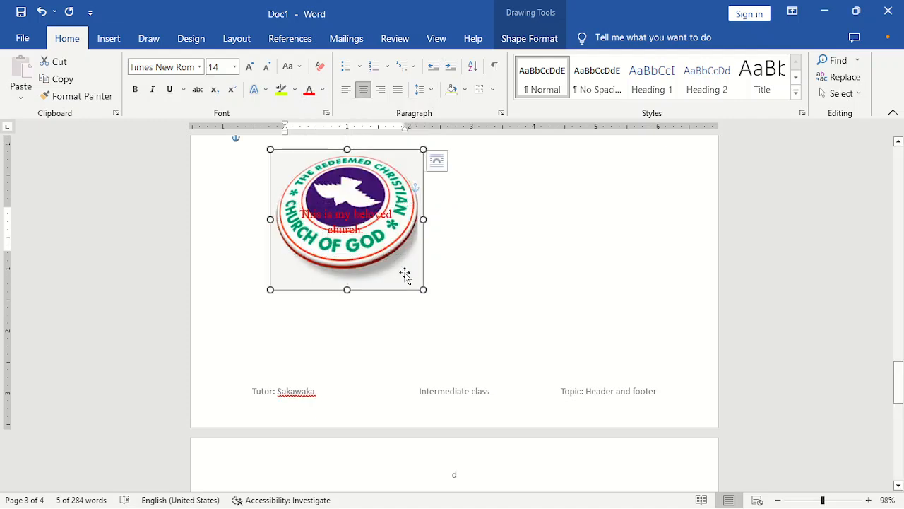
{"action": "left_click", "coordinate": [349, 222]}
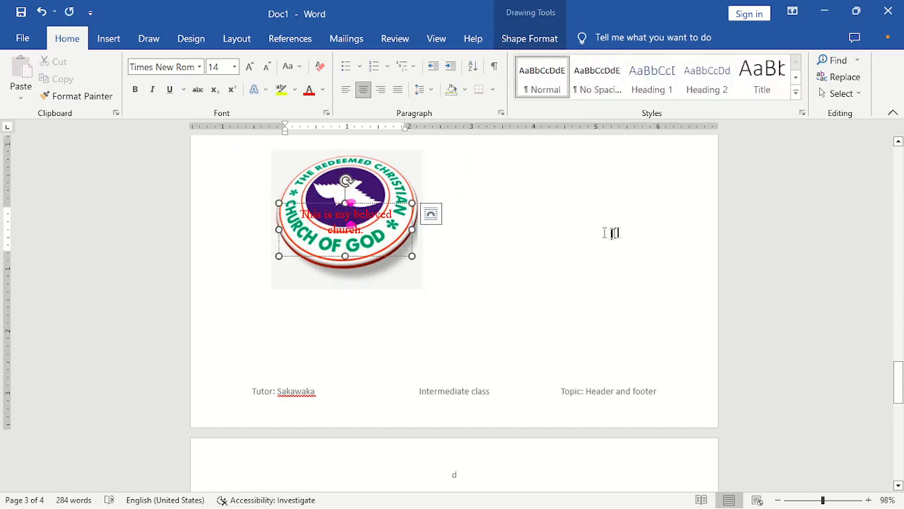
{"action": "left_click", "coordinate": [503, 247]}
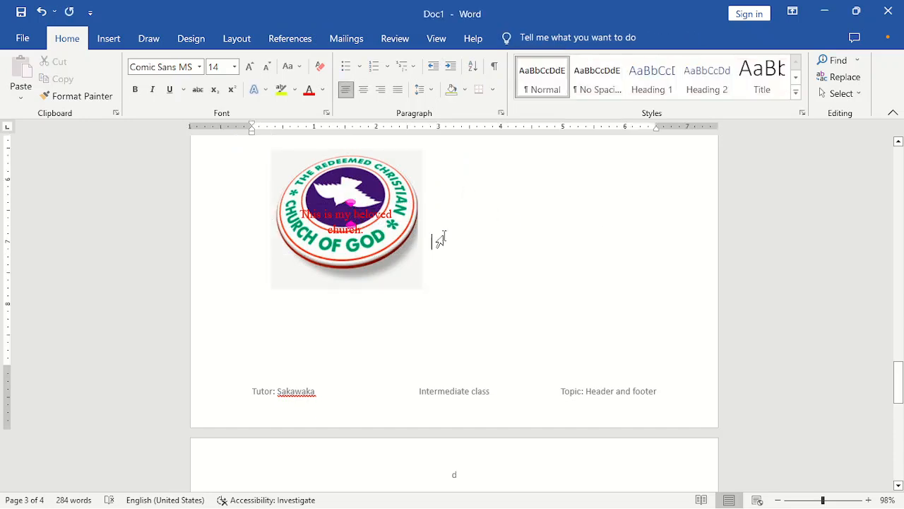
{"action": "left_click", "coordinate": [510, 263]}
{"action": "left_click", "coordinate": [352, 218]}
{"action": "mouse_move", "coordinate": [366, 201]}
{"action": "left_mouse_down"}
{"action": "mouse_move", "coordinate": [366, 257]}
{"action": "mouse_move", "coordinate": [368, 184]}
{"action": "left_mouse_up"}
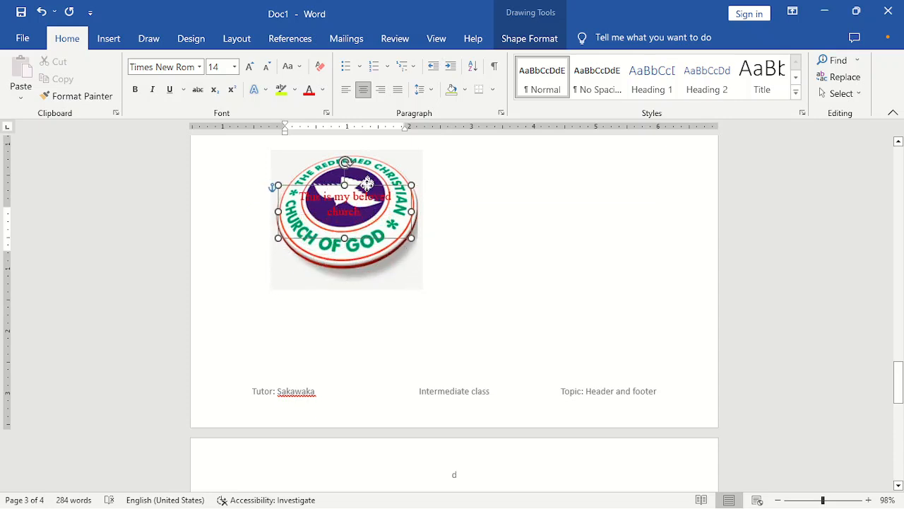
{"action": "left_click", "coordinate": [488, 189]}
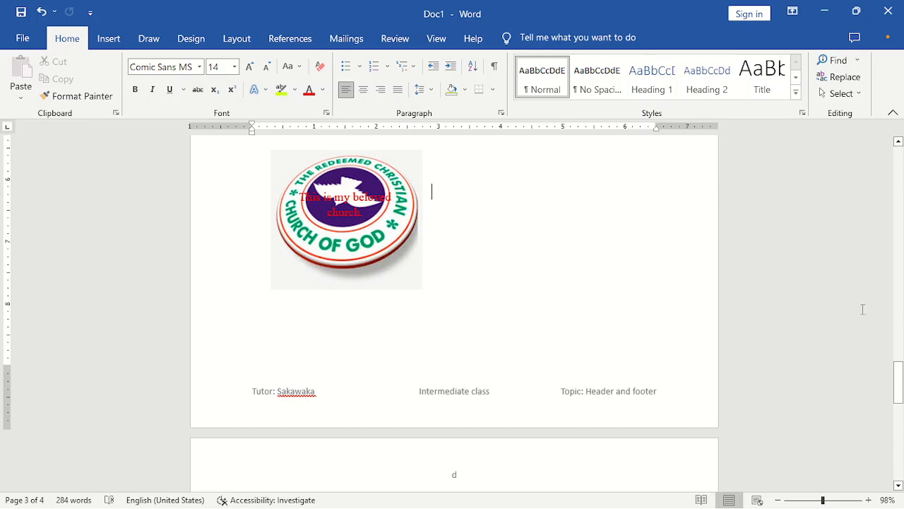
- Scroll up to the BIO-DATA list above the logo and show the Insert ribbon
{"action": "left_click_drag", "start_coordinate": [902, 367], "coordinate": [902, 340]}
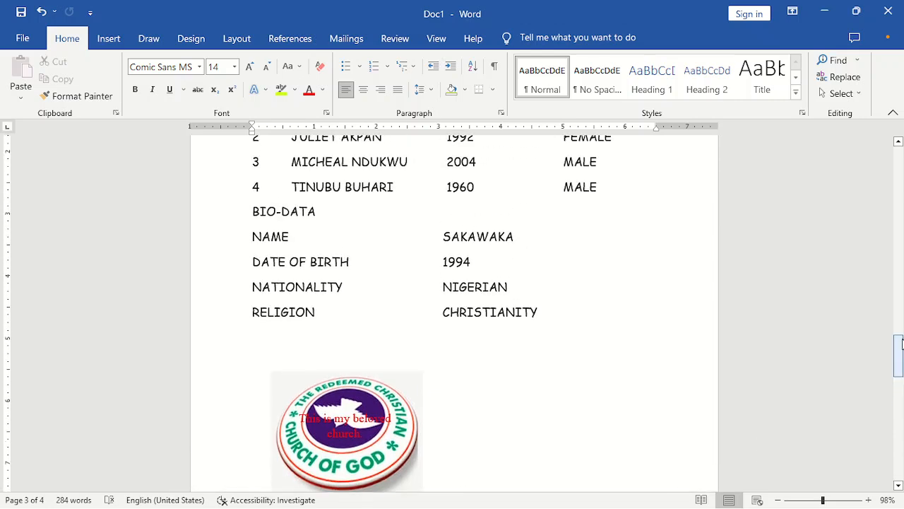
{"action": "left_click", "coordinate": [118, 37]}
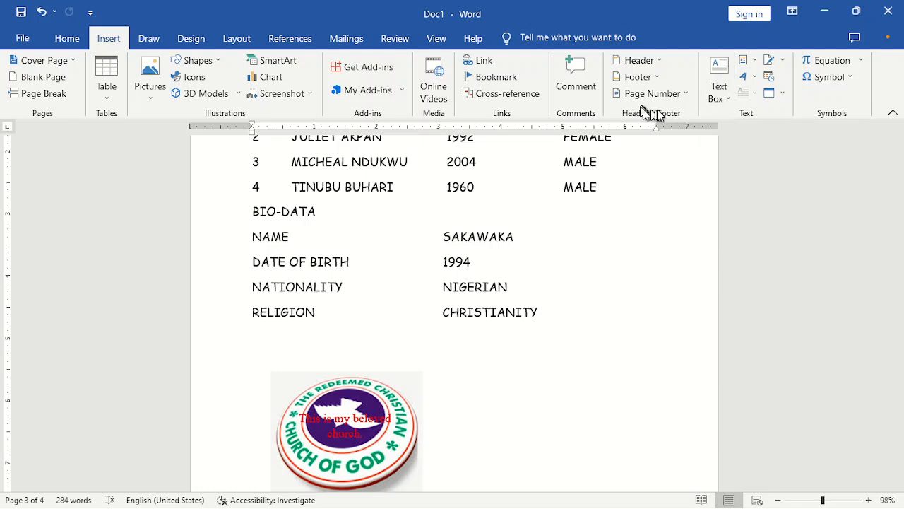
- Insert a WordArt in the chosen style and move it right of the logo
{"action": "left_click", "coordinate": [754, 77]}
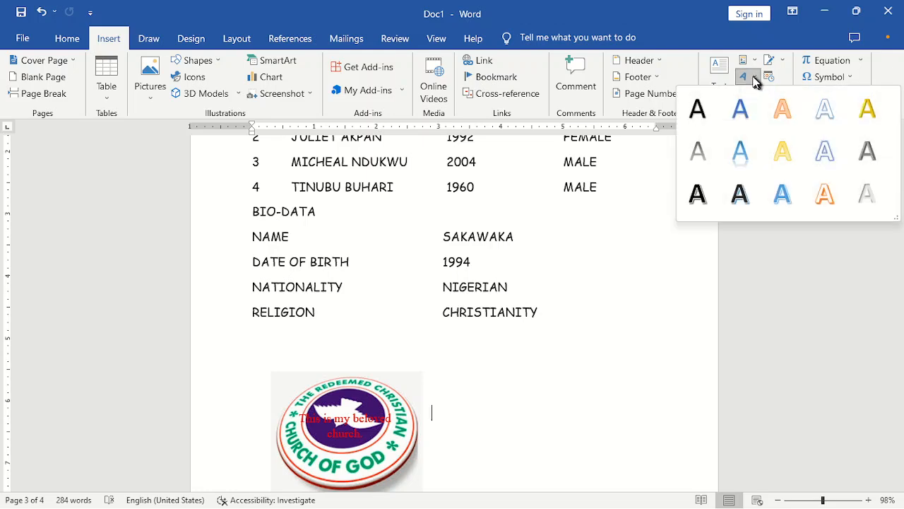
{"action": "left_click", "coordinate": [746, 195]}
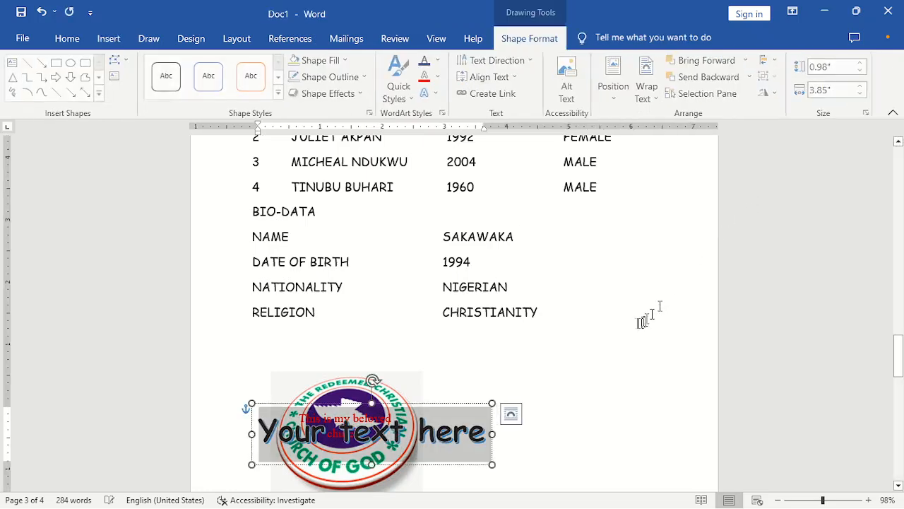
{"action": "left_click_drag", "start_coordinate": [460, 402], "coordinate": [637, 380]}
- Replace the placeholder with 'SakaWaka' and move it up just below CHRISTIANITY
{"action": "left_click", "coordinate": [584, 410]}
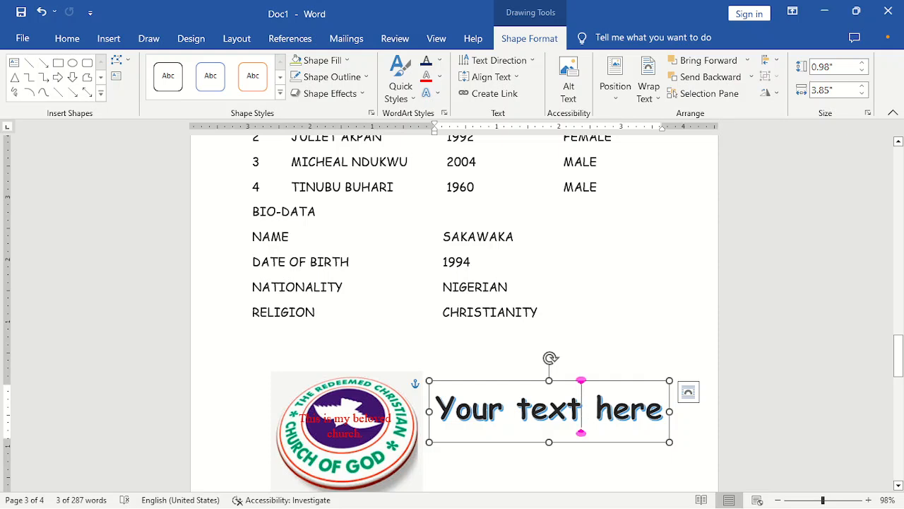
{"action": "triple_click", "coordinate": [580, 410]}
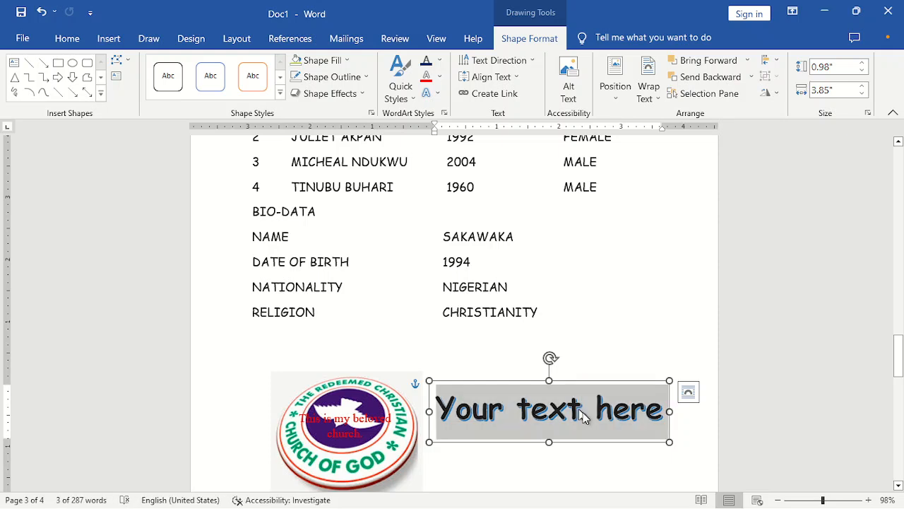
{"action": "type", "text": "S"}
{"action": "key", "text": "BackSpace"}
{"action": "type", "text": "S"}
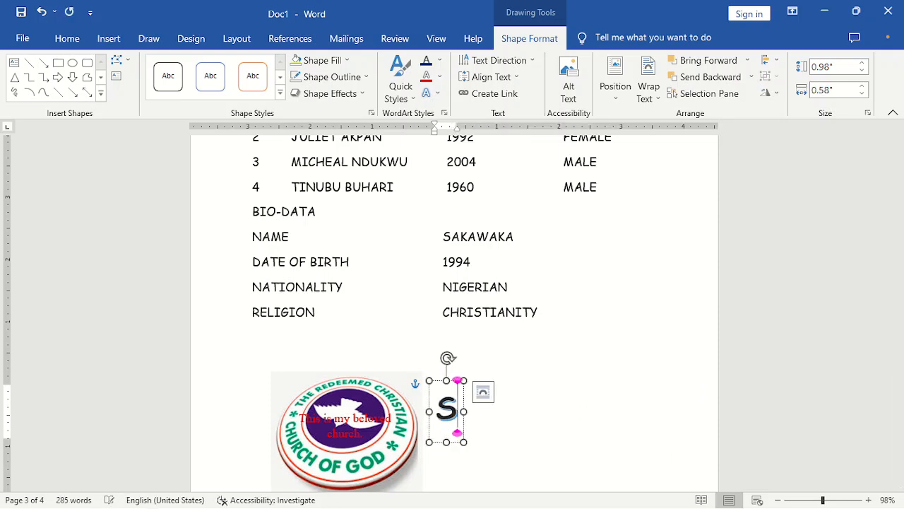
{"action": "type", "text": "akaW"}
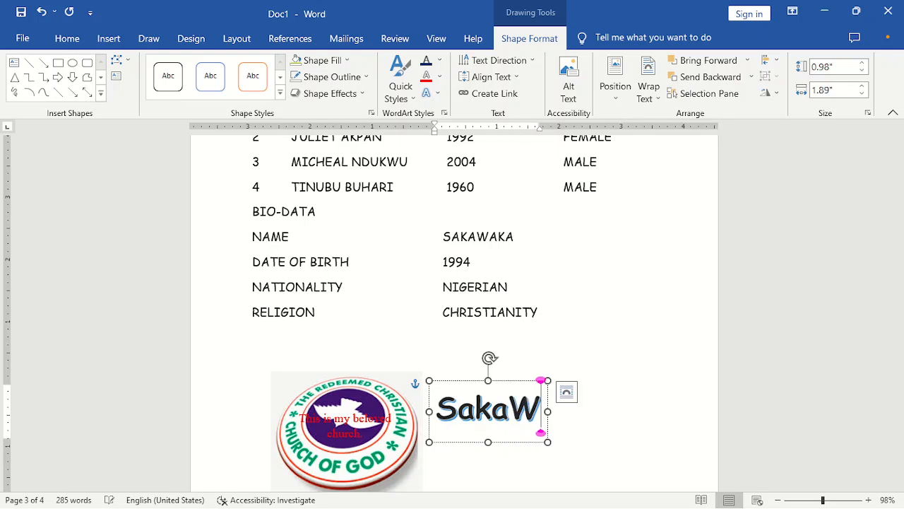
{"action": "type", "text": "aka"}
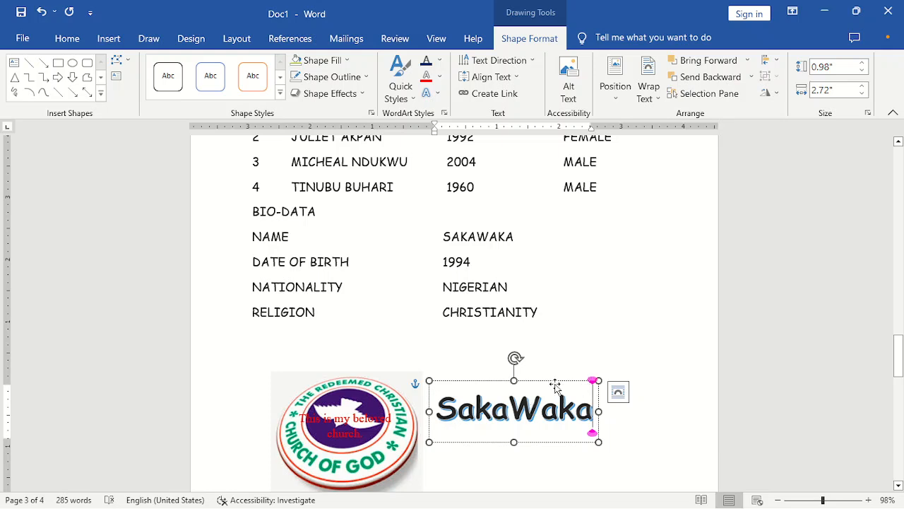
{"action": "left_click_drag", "start_coordinate": [557, 381], "coordinate": [577, 333]}
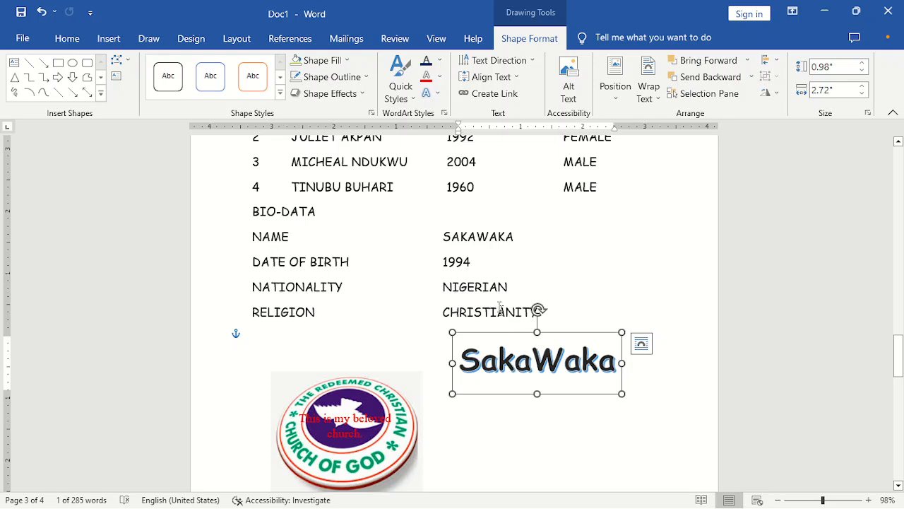
- Select the SakaWaka WordArt and give its box a black fill
{"action": "left_click", "coordinate": [483, 287]}
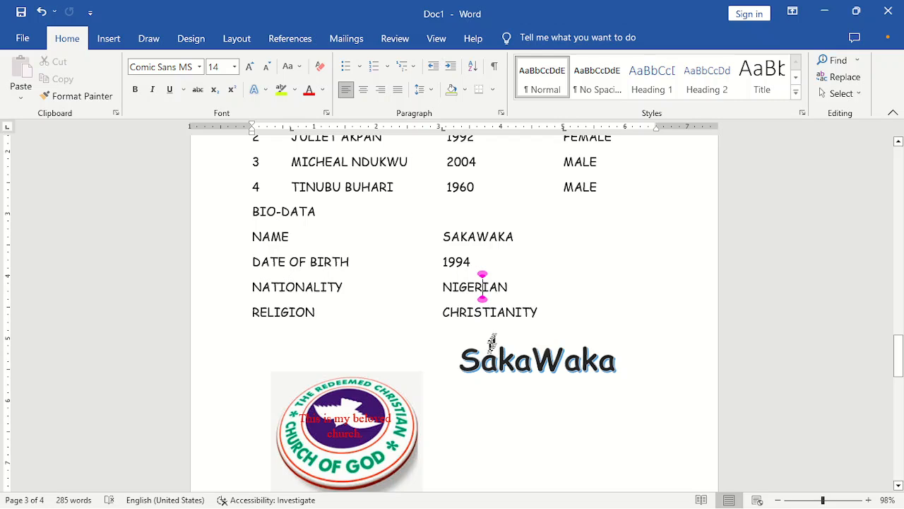
{"action": "left_click_drag", "start_coordinate": [462, 356], "coordinate": [616, 375]}
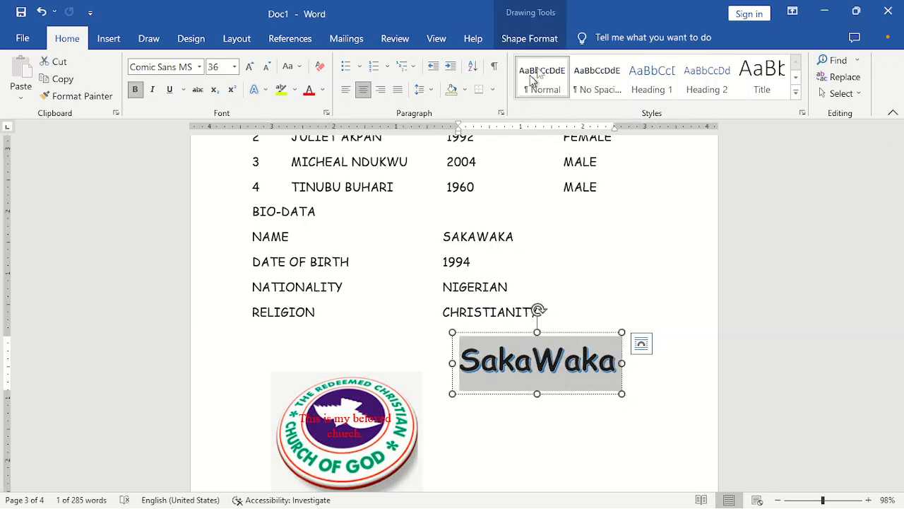
{"action": "left_click", "coordinate": [550, 44]}
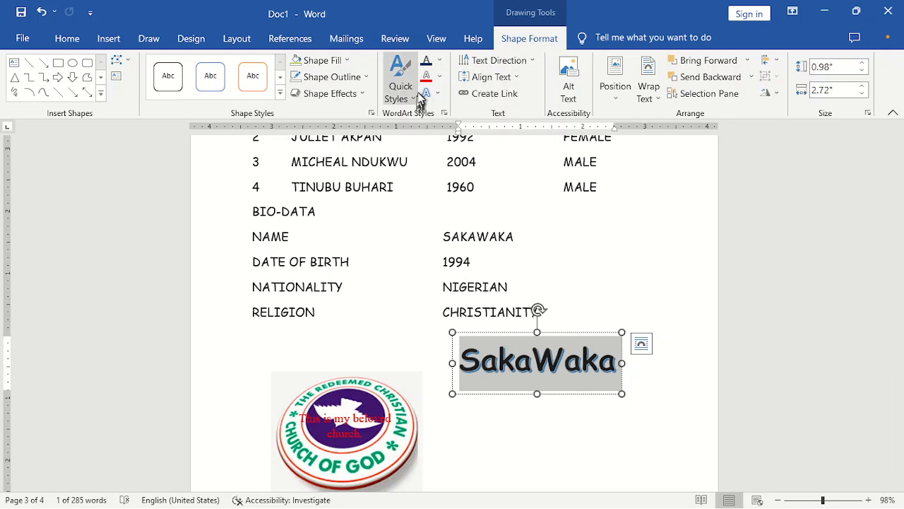
{"action": "left_click", "coordinate": [346, 60]}
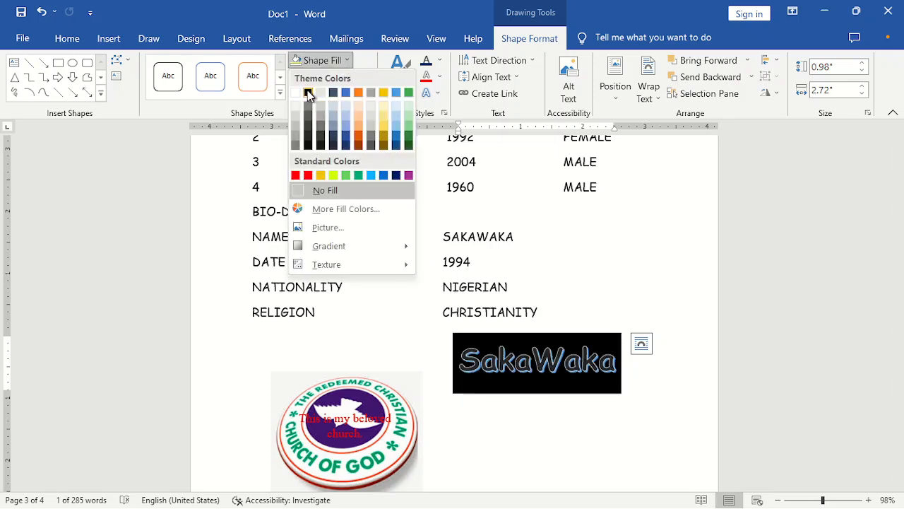
{"action": "left_click", "coordinate": [309, 96]}
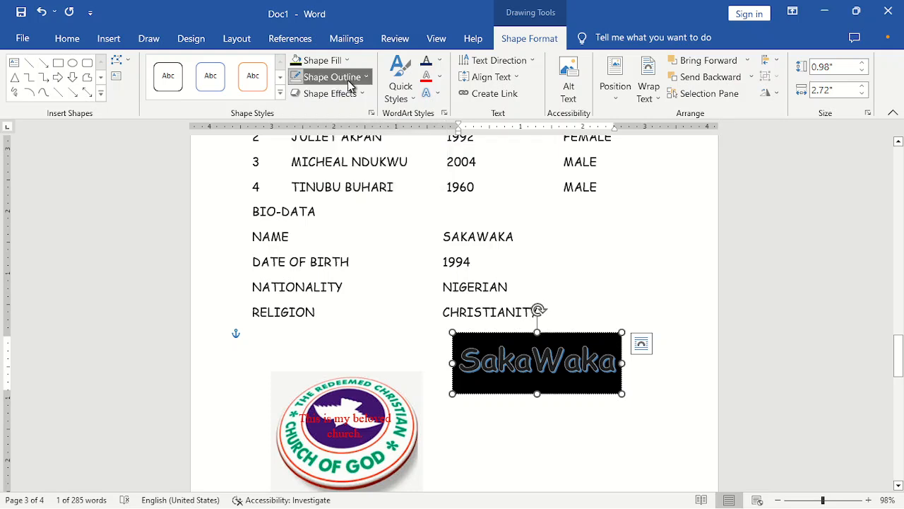
{"action": "left_click", "coordinate": [326, 76]}
- Give the WordArt box a red border thickened to 6 pt
{"action": "left_click", "coordinate": [307, 191]}
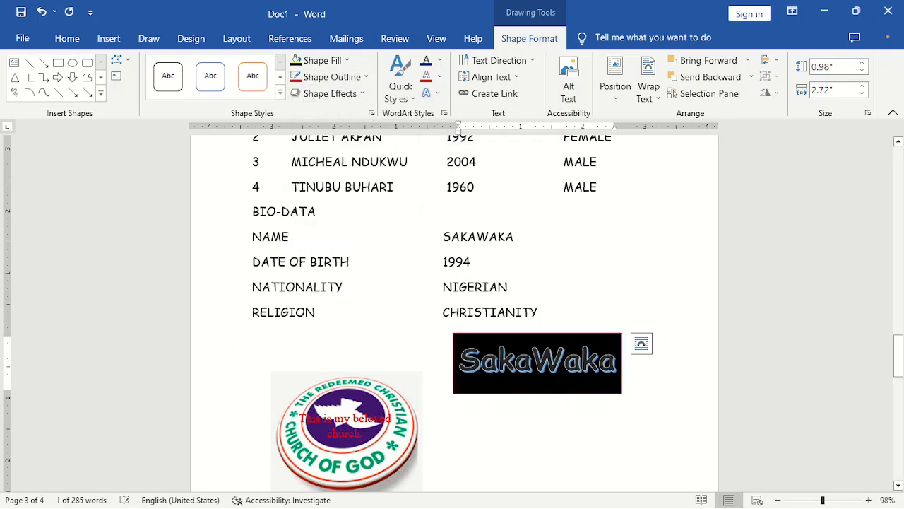
{"action": "left_click", "coordinate": [330, 76]}
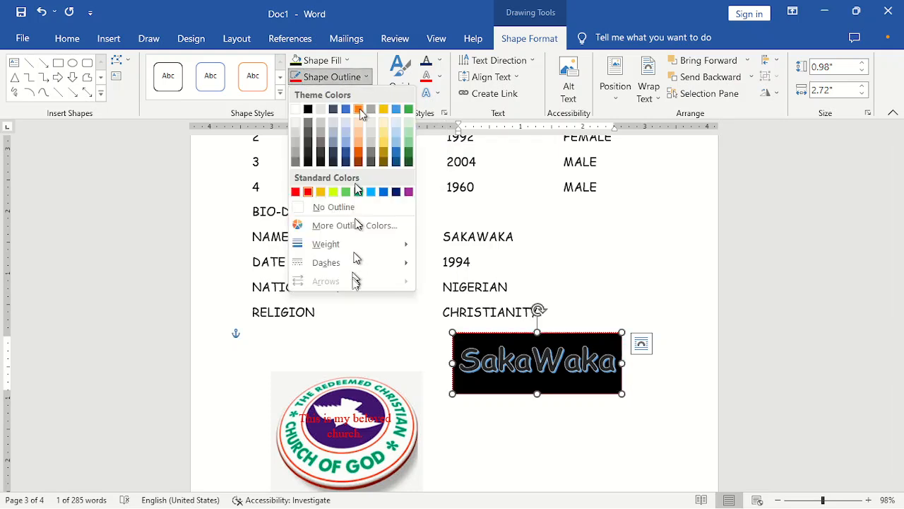
{"action": "mouse_move", "coordinate": [343, 244]}
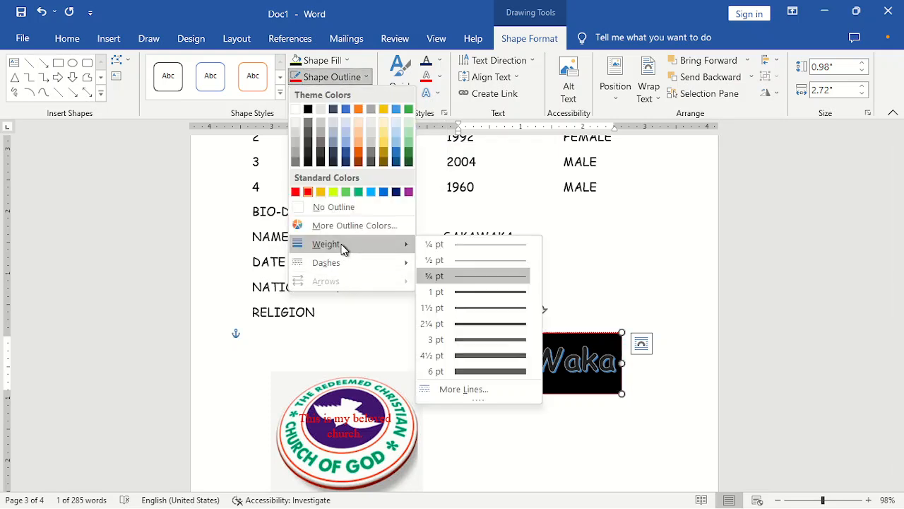
{"action": "left_click", "coordinate": [504, 372]}
- Reselect the WordArt box and set it to No Fill and No Outline
{"action": "left_click", "coordinate": [628, 303]}
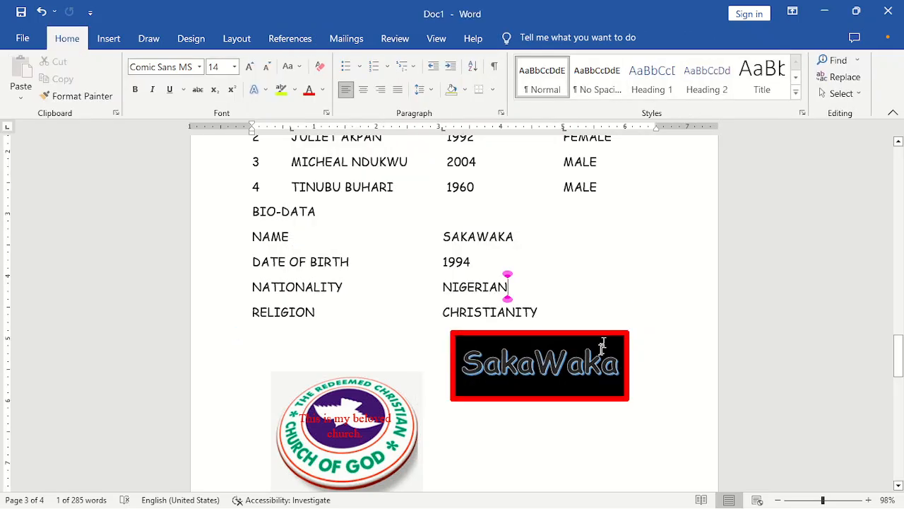
{"action": "left_click", "coordinate": [578, 356]}
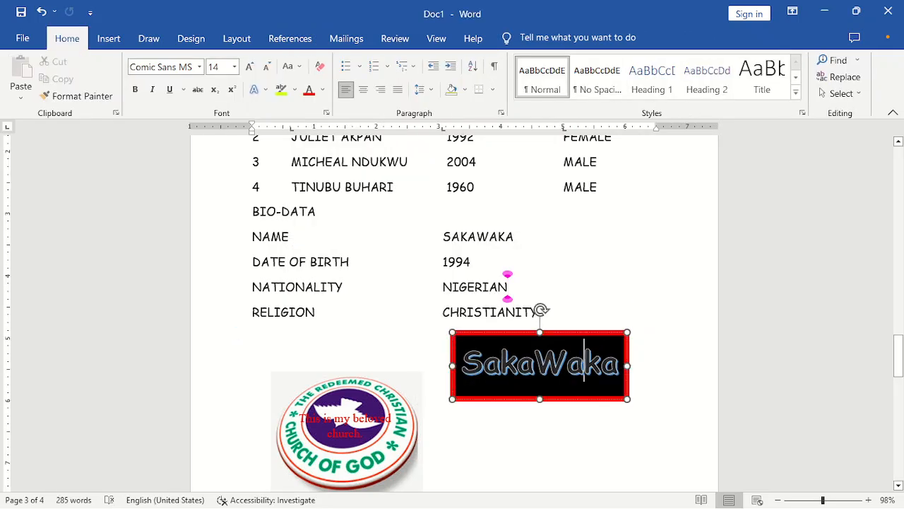
{"action": "left_click", "coordinate": [565, 337]}
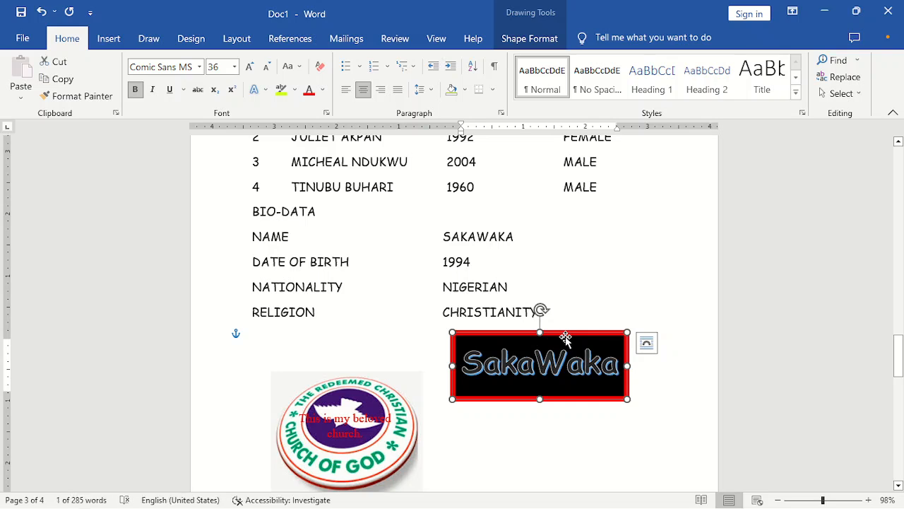
{"action": "left_click", "coordinate": [542, 45]}
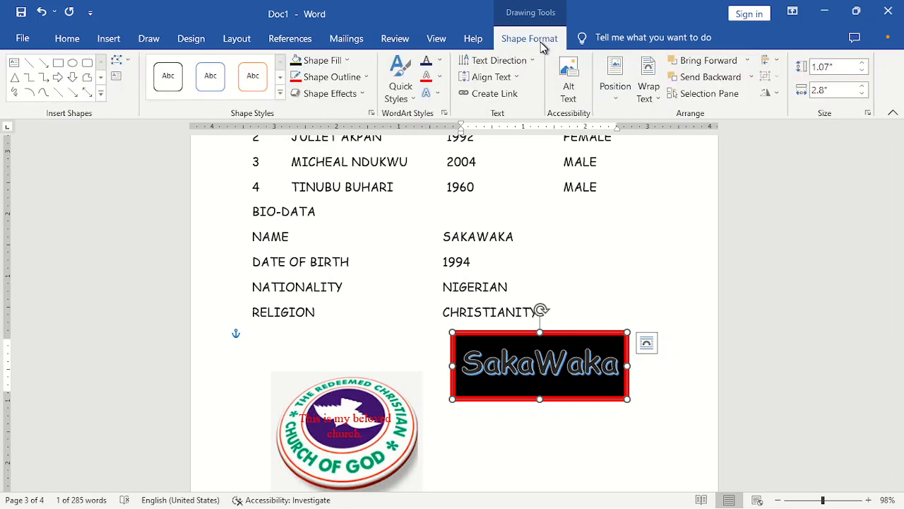
{"action": "left_click", "coordinate": [343, 60]}
{"action": "left_click", "coordinate": [338, 191]}
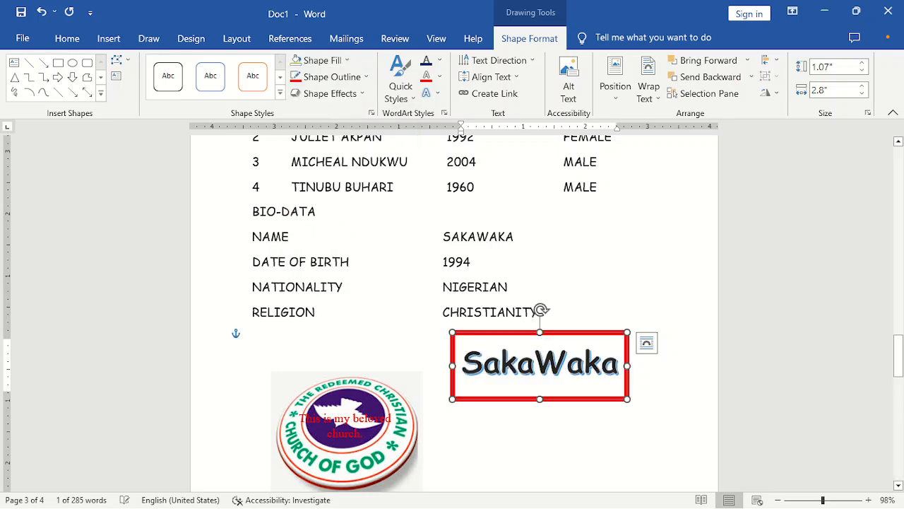
{"action": "left_click", "coordinate": [367, 78]}
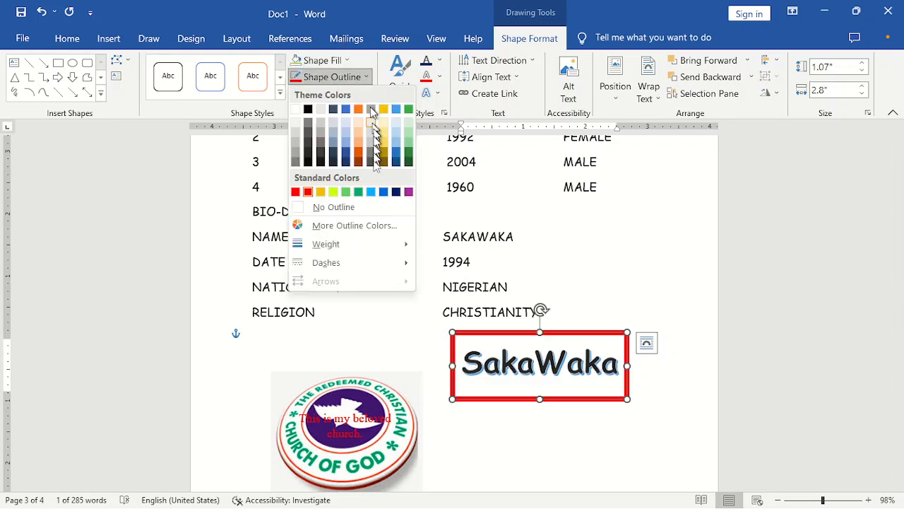
{"action": "left_click", "coordinate": [365, 206]}
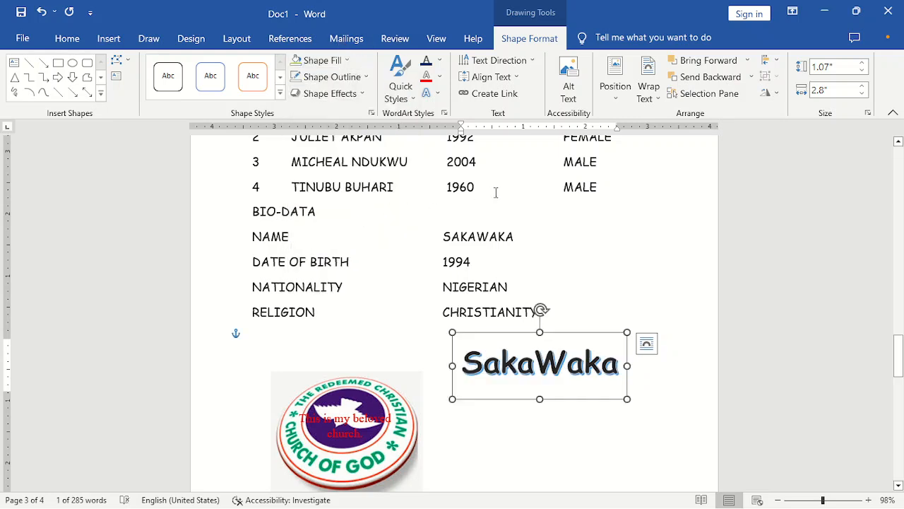
{"action": "left_click", "coordinate": [493, 192]}
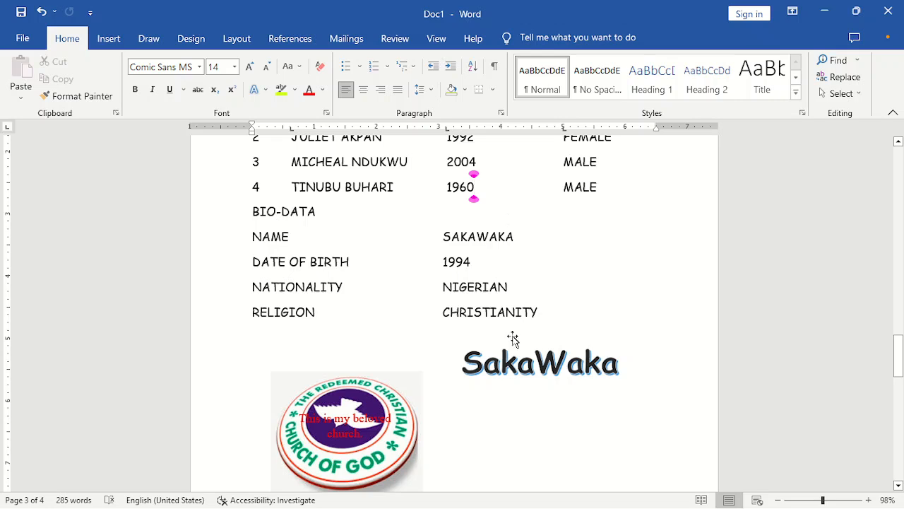
- Select the SakaWaka WordArt and set its text fill to red
{"action": "left_click", "coordinate": [517, 360]}
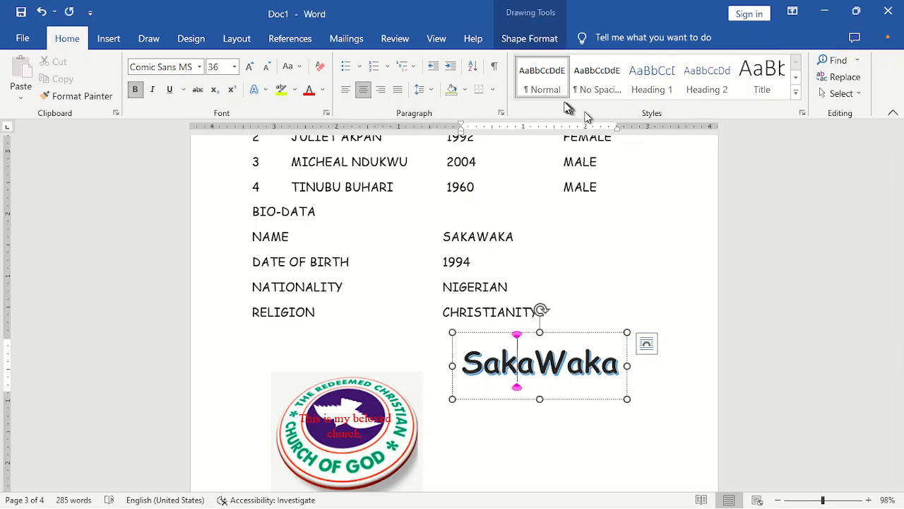
{"action": "left_click", "coordinate": [545, 40]}
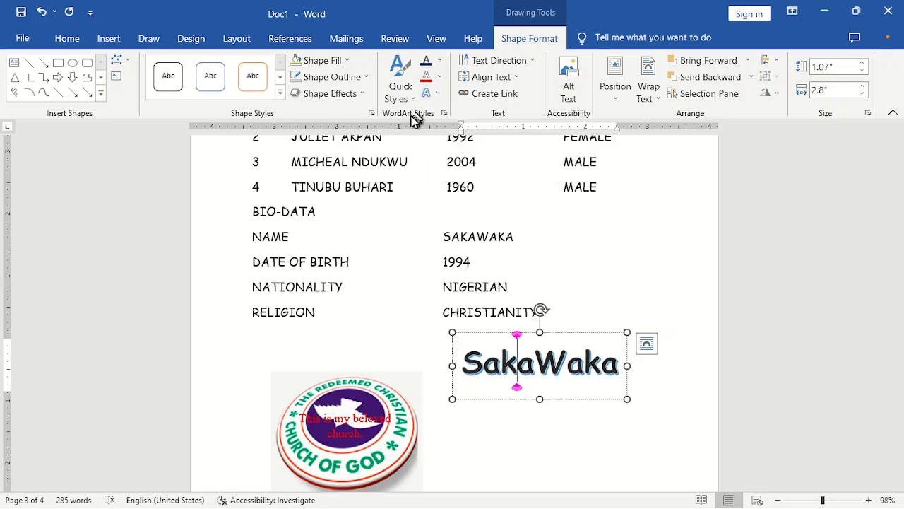
{"action": "left_click", "coordinate": [441, 62]}
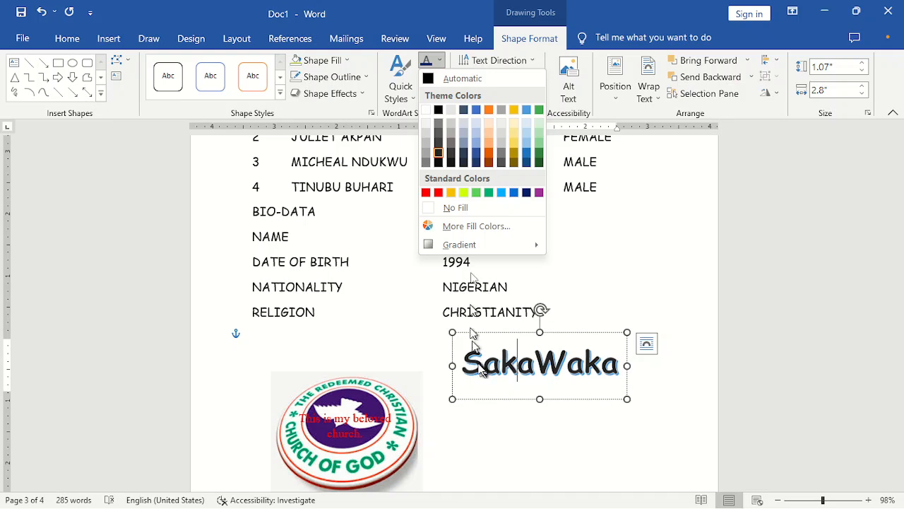
{"action": "left_click", "coordinate": [439, 194]}
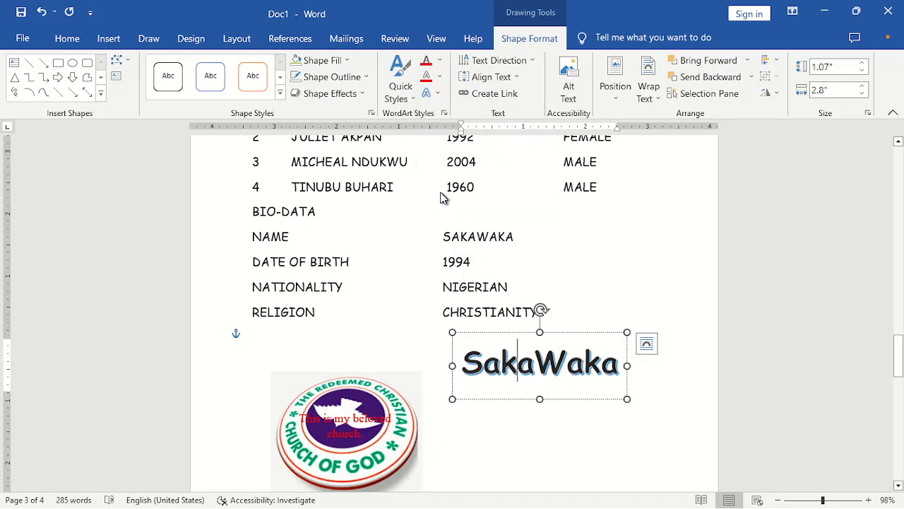
- Outline the SakaWaka letters in green with a 3 pt weight
{"action": "left_click", "coordinate": [439, 76]}
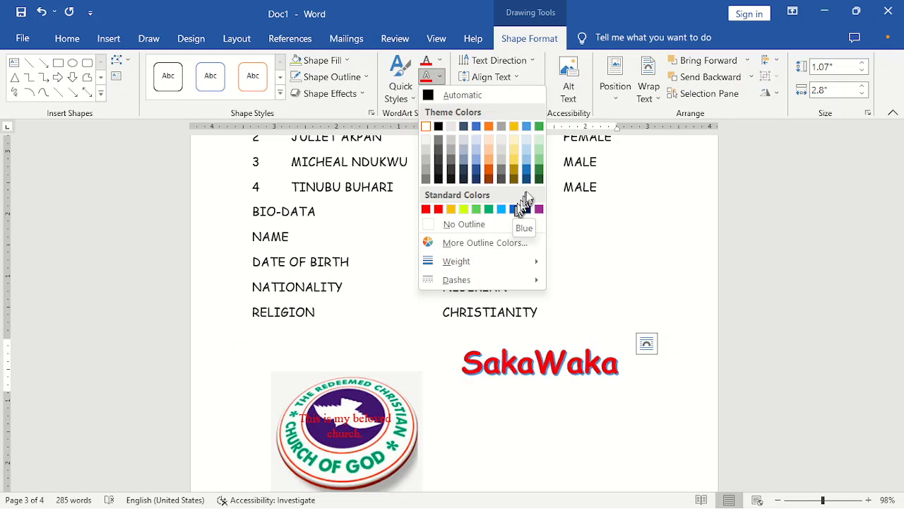
{"action": "left_click", "coordinate": [536, 170]}
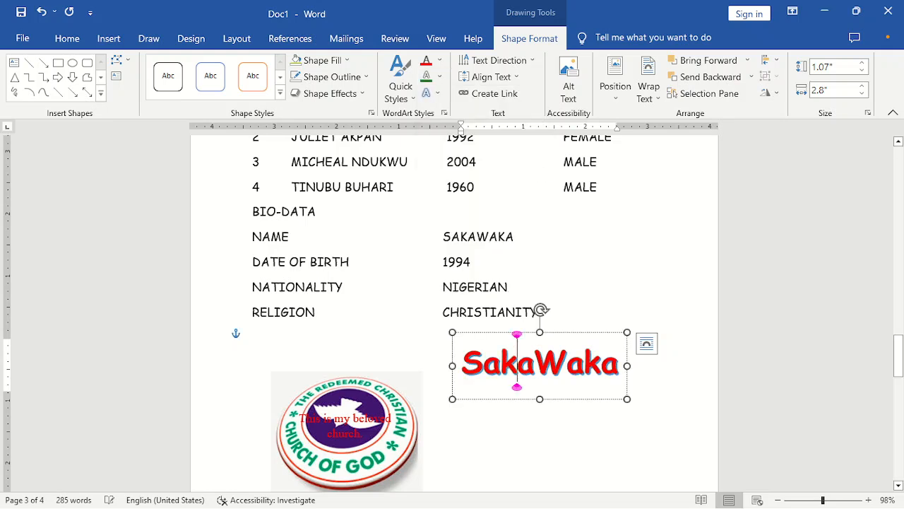
{"action": "left_click", "coordinate": [441, 77]}
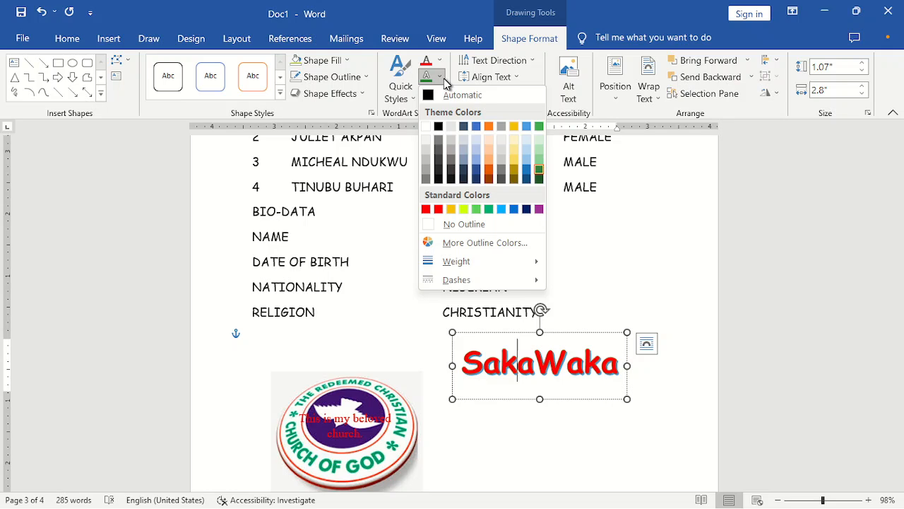
{"action": "mouse_move", "coordinate": [475, 256]}
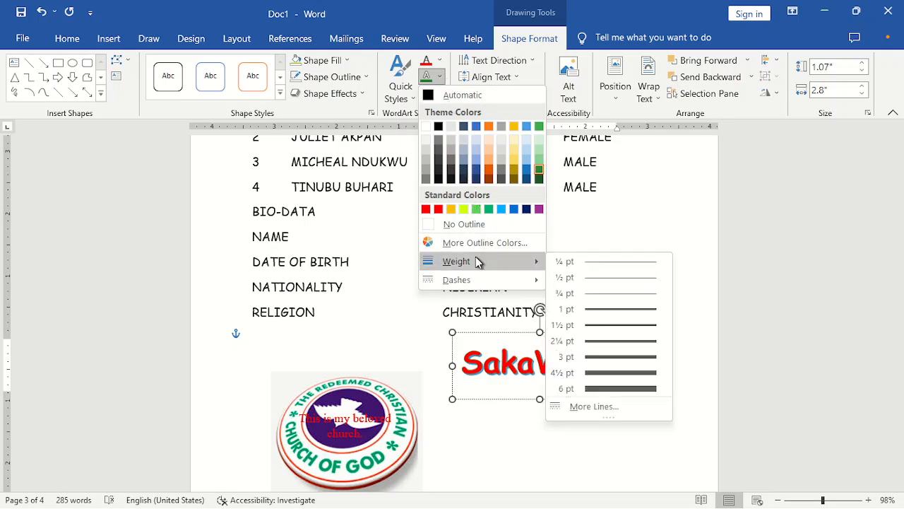
{"action": "left_click", "coordinate": [619, 356]}
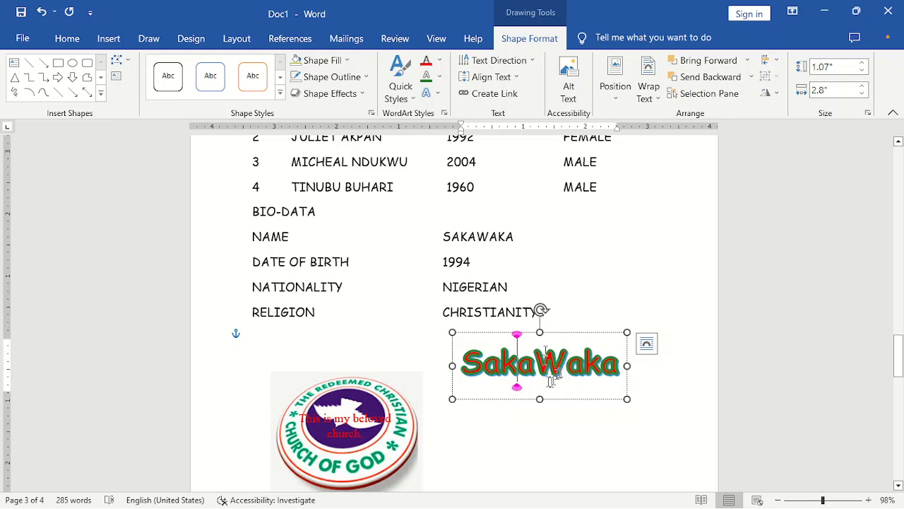
{"action": "left_click", "coordinate": [438, 76]}
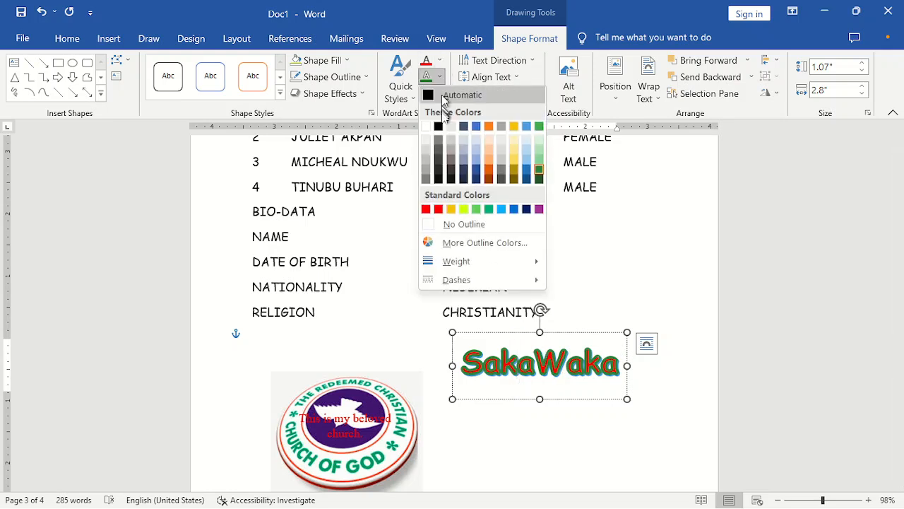
- Change the letter outline to black and open the text Shadow Options pane
{"action": "left_click", "coordinate": [439, 127]}
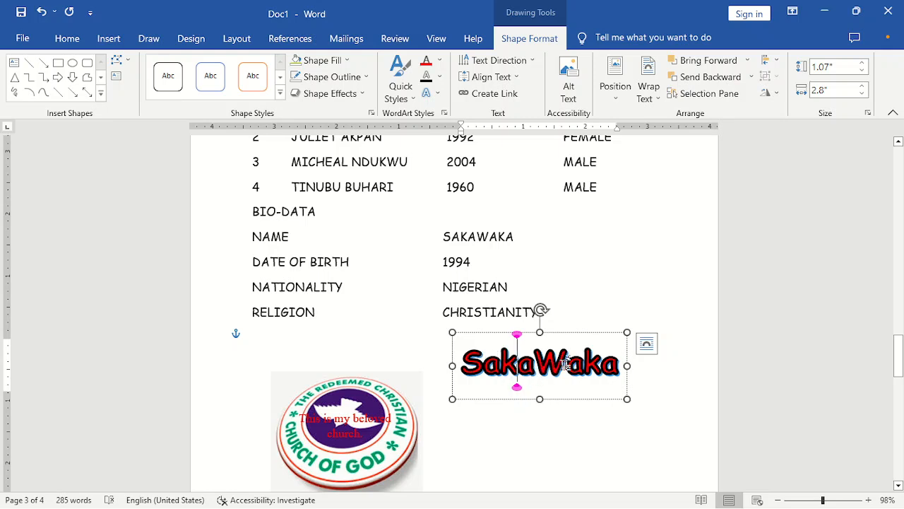
{"action": "left_click", "coordinate": [439, 95]}
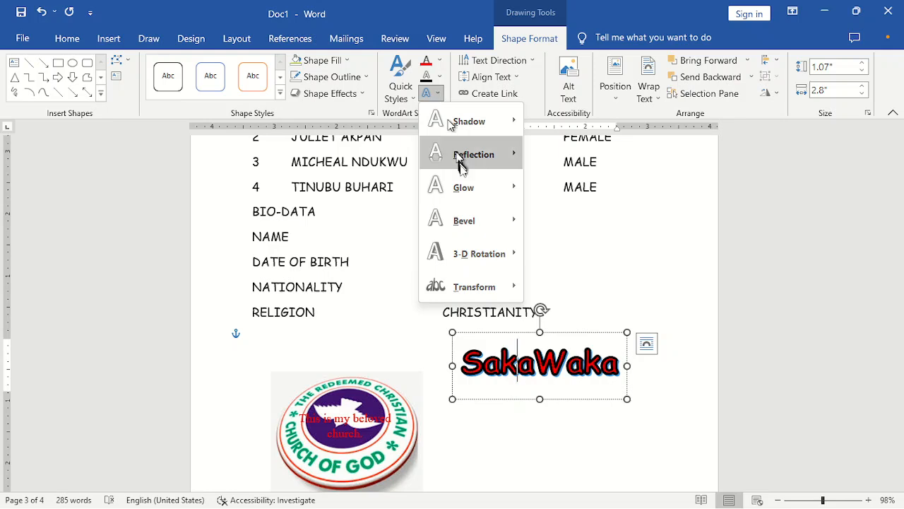
{"action": "mouse_move", "coordinate": [472, 190]}
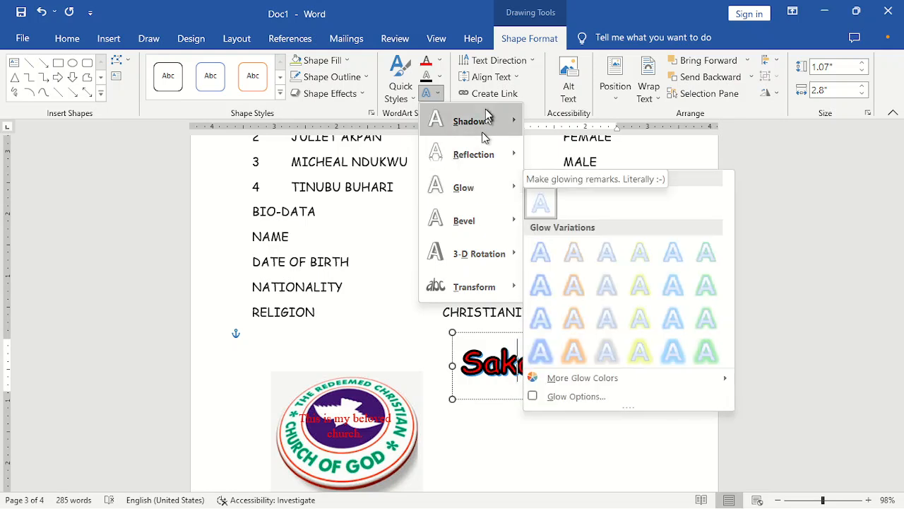
{"action": "mouse_move", "coordinate": [487, 127]}
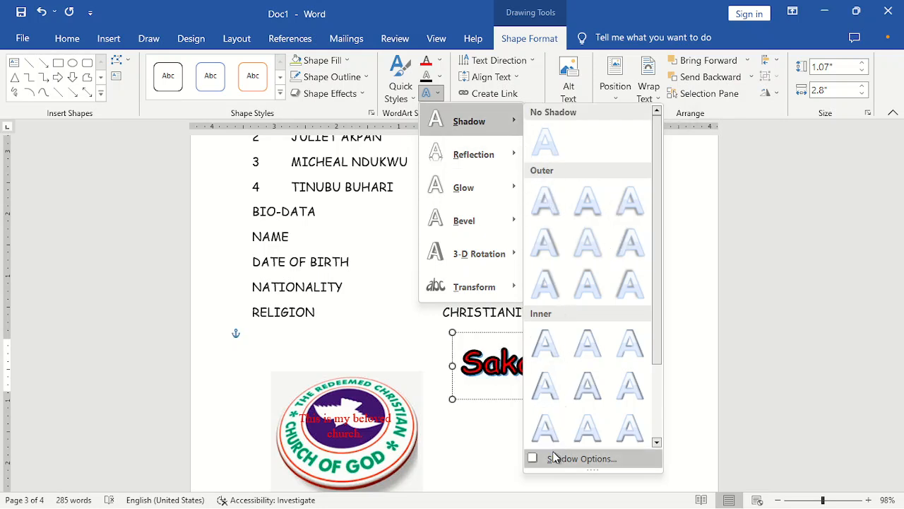
{"action": "left_click", "coordinate": [604, 459]}
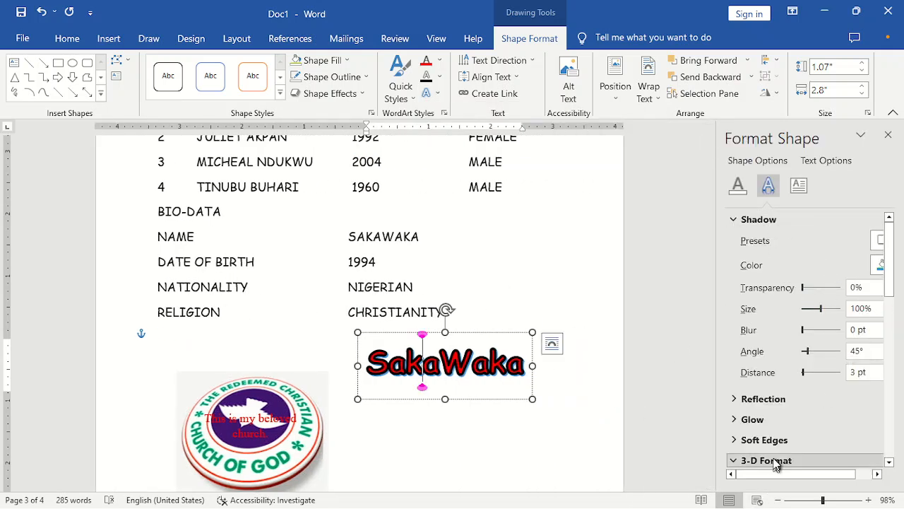
- Set the SakaWaka shadow colour to green
{"action": "left_click_drag", "start_coordinate": [770, 477], "coordinate": [827, 472]}
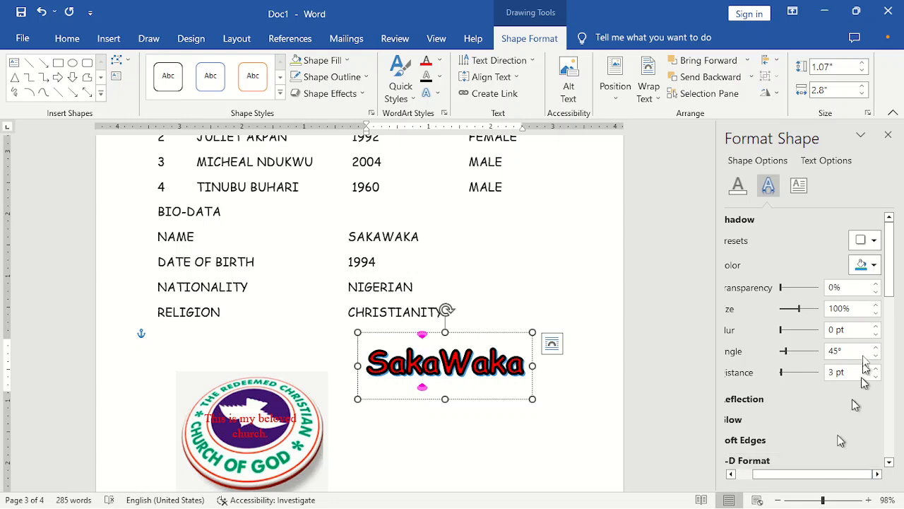
{"action": "left_click", "coordinate": [874, 265]}
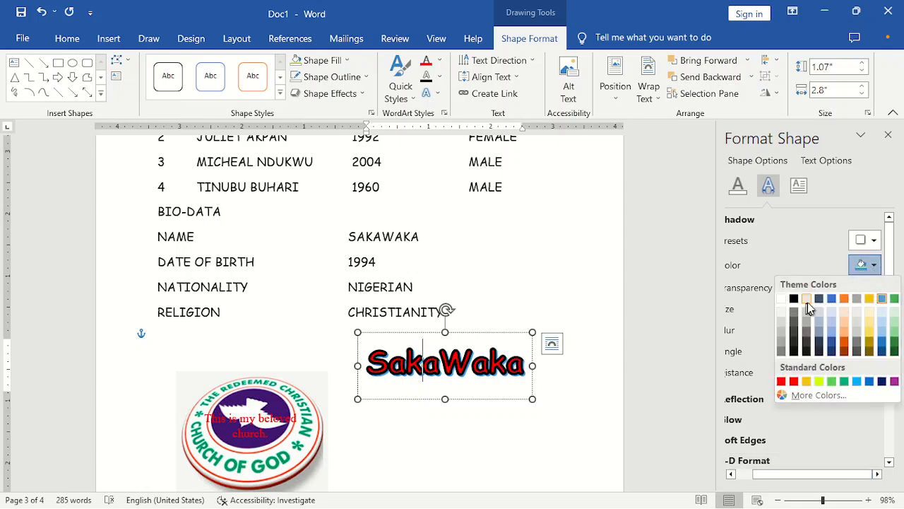
{"action": "left_click", "coordinate": [844, 381]}
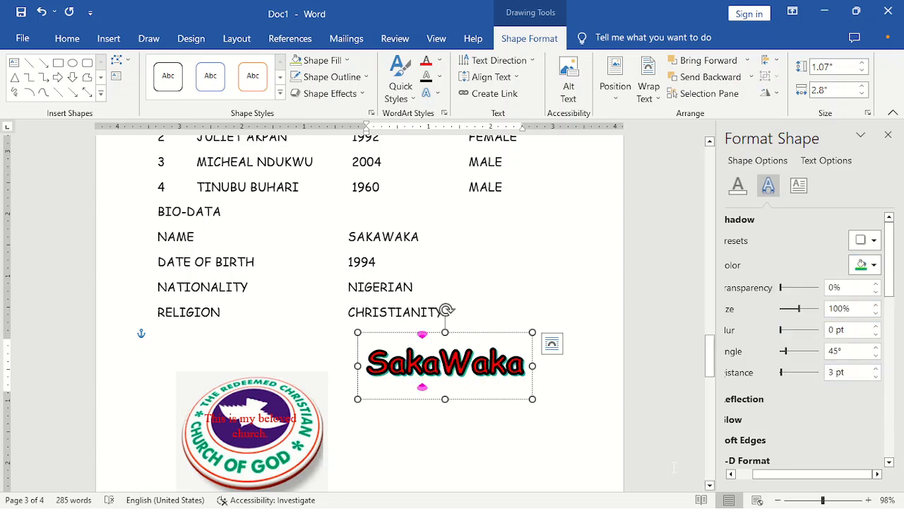
- Adjust the shadow Size spinner to settle at 103%
{"action": "left_click", "coordinate": [731, 474]}
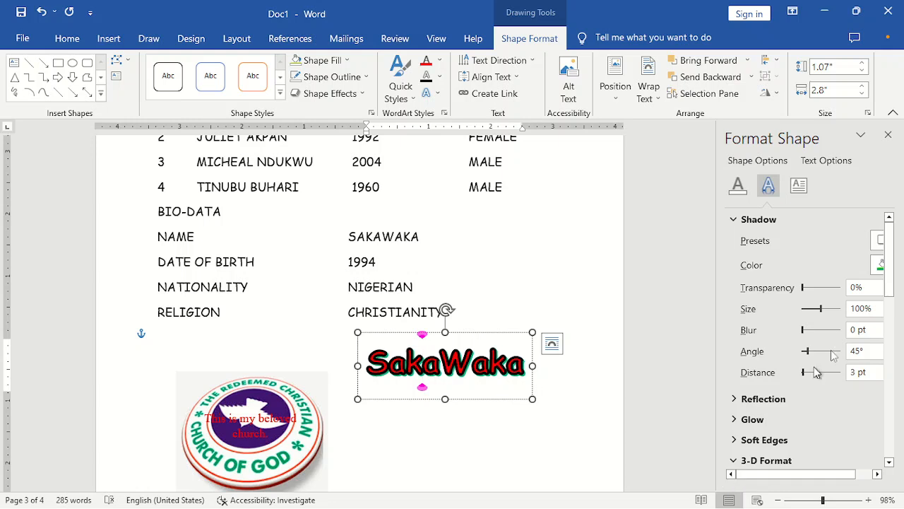
{"action": "left_click_drag", "start_coordinate": [770, 474], "coordinate": [787, 476]}
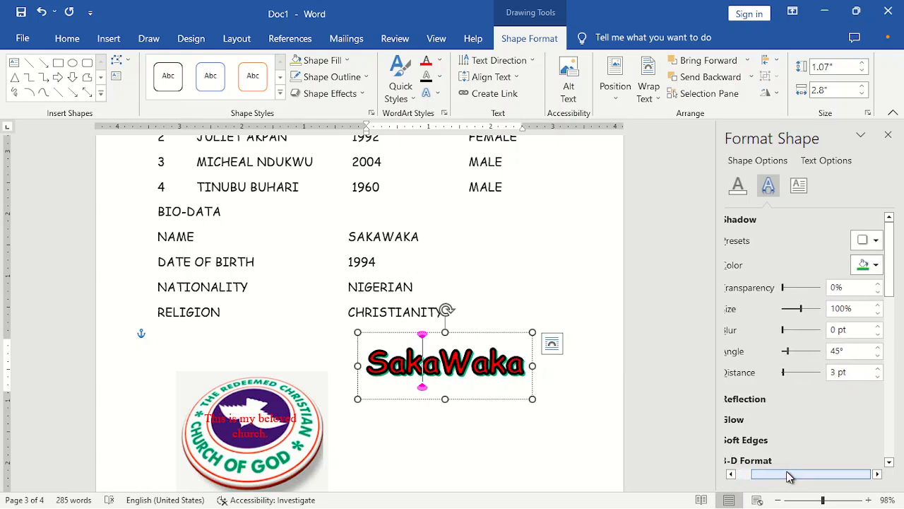
{"action": "left_click", "coordinate": [878, 304]}
{"action": "left_click", "coordinate": [878, 305]}
{"action": "left_click", "coordinate": [878, 304]}
{"action": "left_click", "coordinate": [878, 305]}
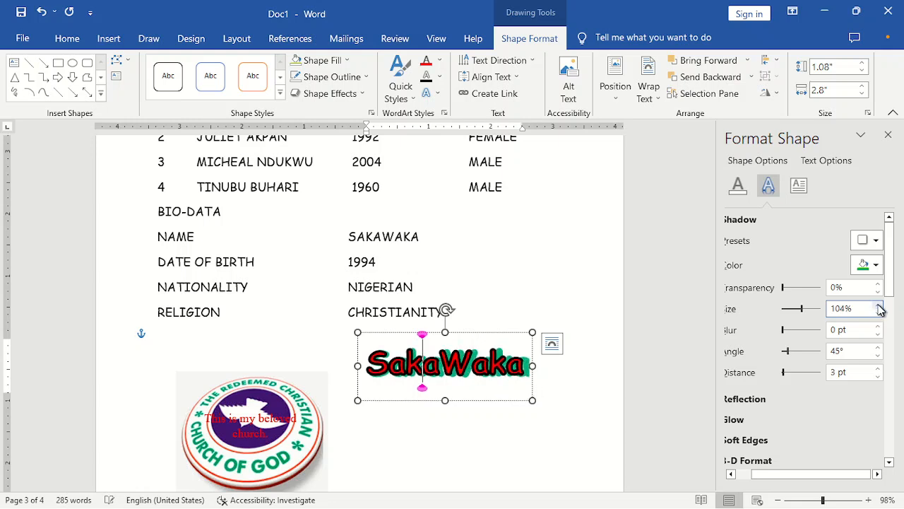
{"action": "left_click", "coordinate": [878, 305]}
{"action": "left_click", "coordinate": [878, 305]}
{"action": "left_click", "coordinate": [878, 304]}
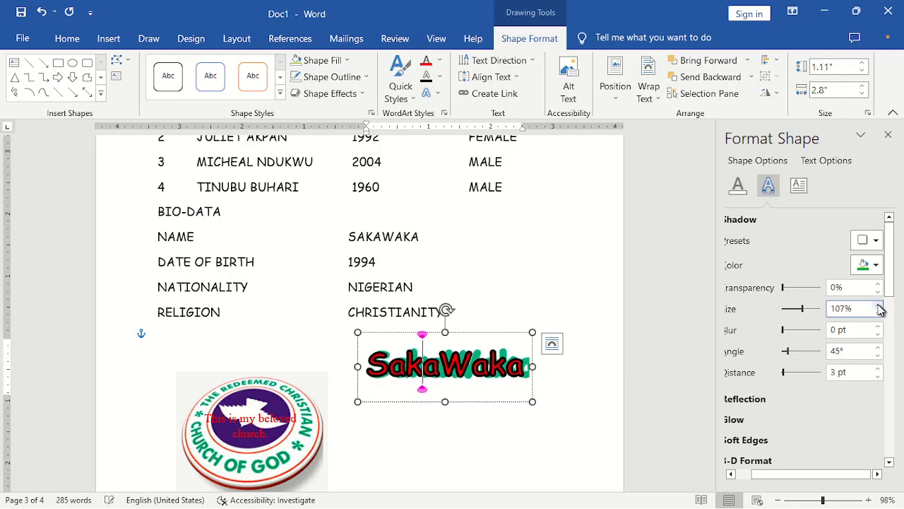
{"action": "left_click", "coordinate": [878, 313]}
{"action": "left_click", "coordinate": [878, 312]}
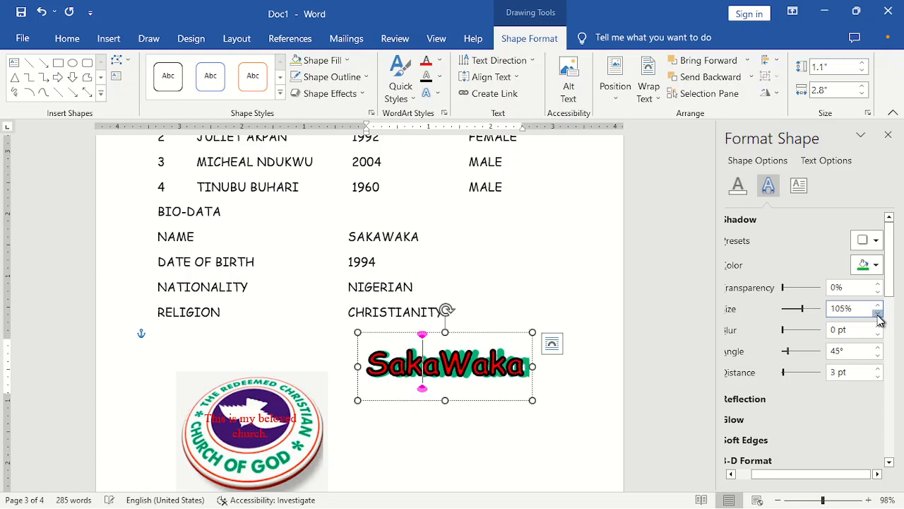
{"action": "left_click", "coordinate": [878, 313]}
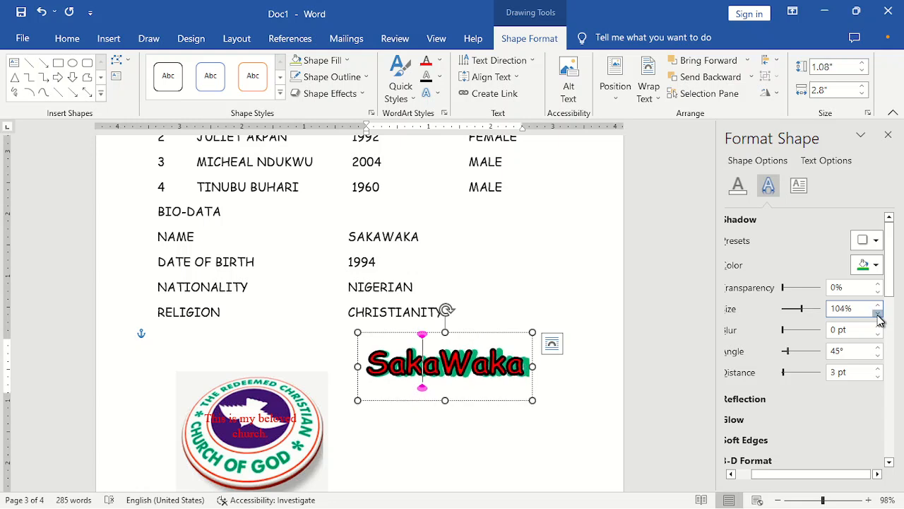
{"action": "left_click", "coordinate": [878, 313]}
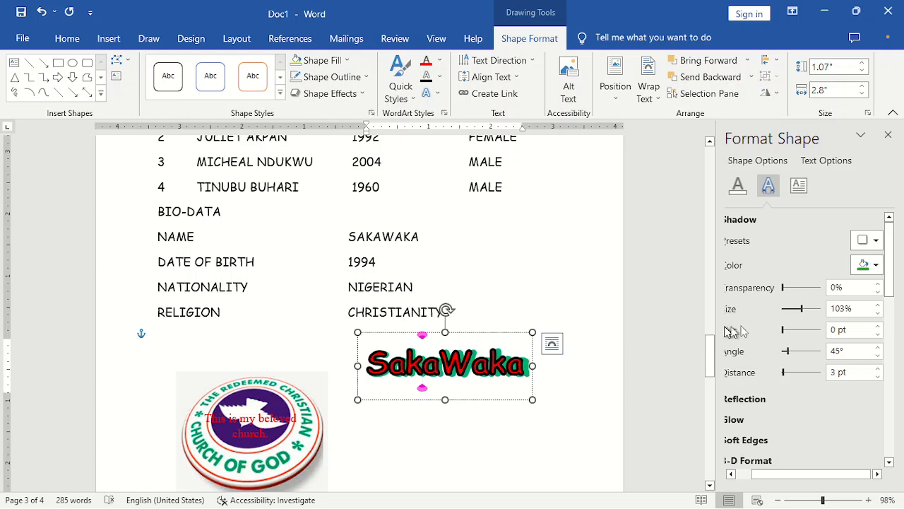
- Raise the shadow Blur to 13 pt
{"action": "left_click", "coordinate": [731, 477]}
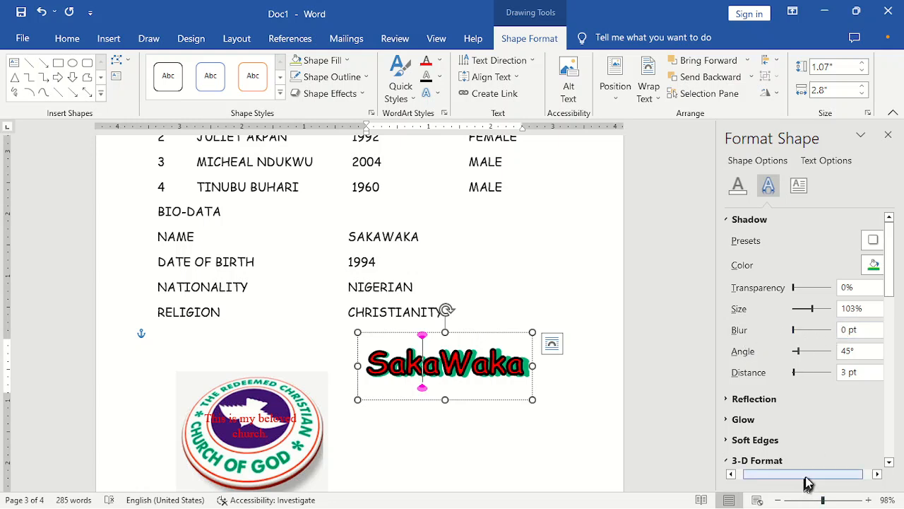
{"action": "left_click_drag", "start_coordinate": [807, 482], "coordinate": [835, 474]}
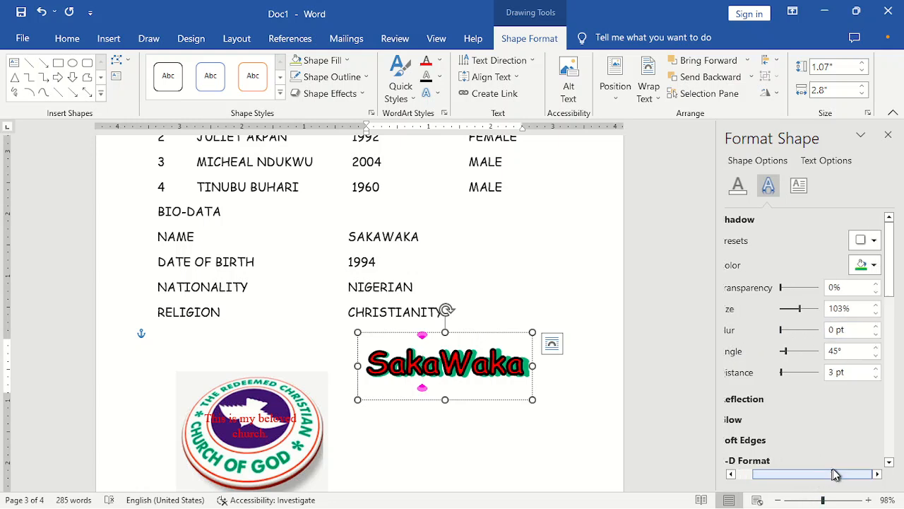
{"action": "left_click", "coordinate": [876, 327]}
{"action": "left_click", "coordinate": [876, 327]}
{"action": "left_click", "coordinate": [876, 326]}
{"action": "left_click", "coordinate": [876, 326]}
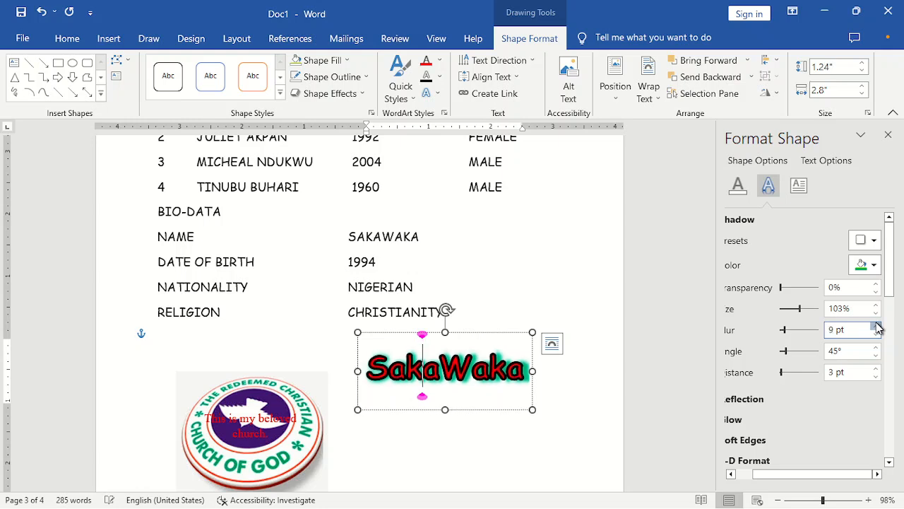
{"action": "left_click", "coordinate": [876, 327]}
{"action": "left_click", "coordinate": [876, 326]}
{"action": "left_click", "coordinate": [876, 327]}
{"action": "left_click", "coordinate": [875, 326]}
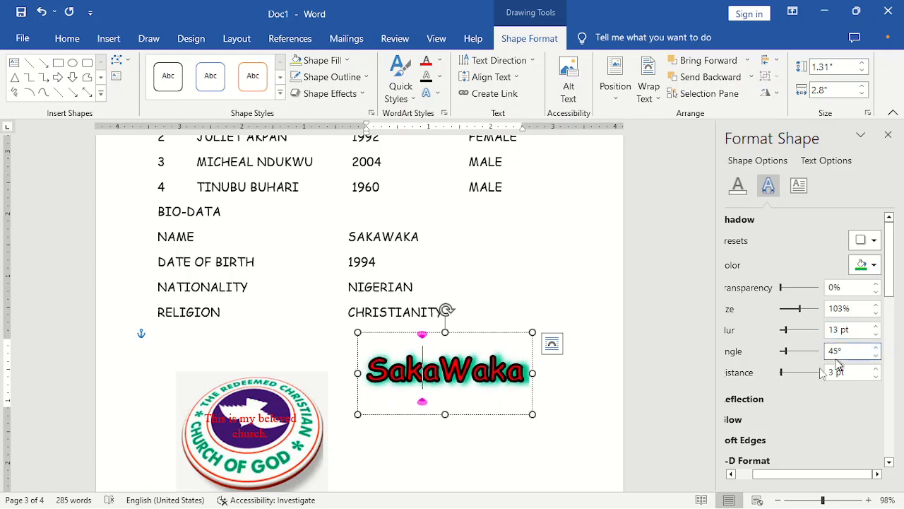
- Adjust the shadow Distance with its spinner, bringing it down to 7 pt
{"action": "left_click_drag", "start_coordinate": [789, 483], "coordinate": [840, 459]}
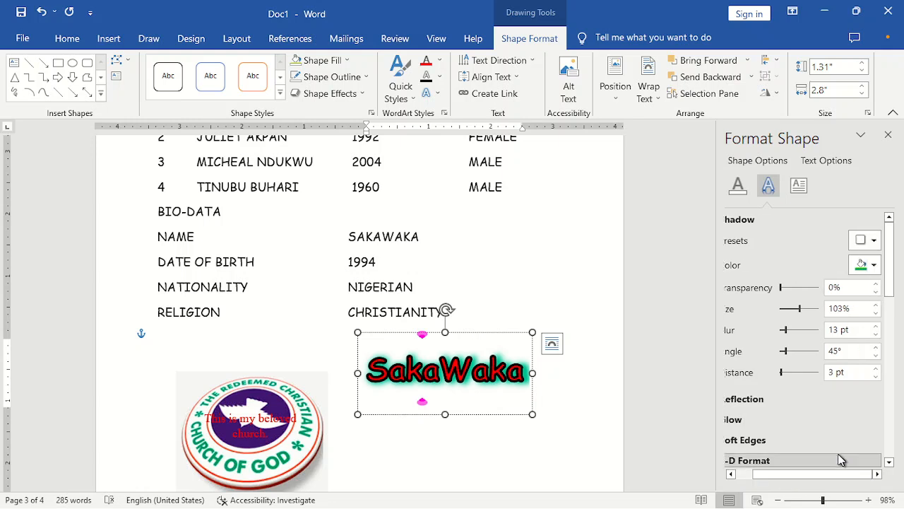
{"action": "left_click", "coordinate": [875, 367]}
{"action": "left_click", "coordinate": [876, 368]}
{"action": "left_click", "coordinate": [875, 368]}
{"action": "left_click", "coordinate": [875, 368]}
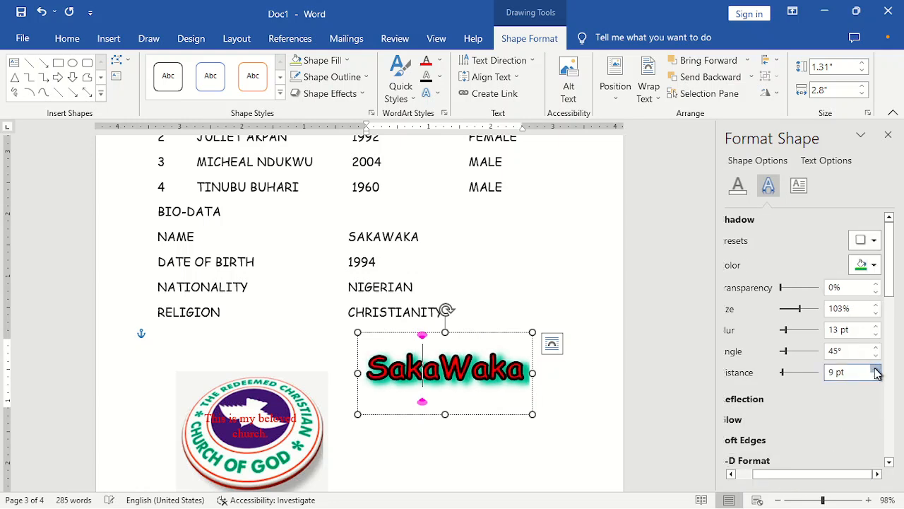
{"action": "left_click", "coordinate": [875, 368]}
{"action": "left_click", "coordinate": [875, 368]}
{"action": "left_click", "coordinate": [875, 368]}
{"action": "left_click", "coordinate": [875, 368]}
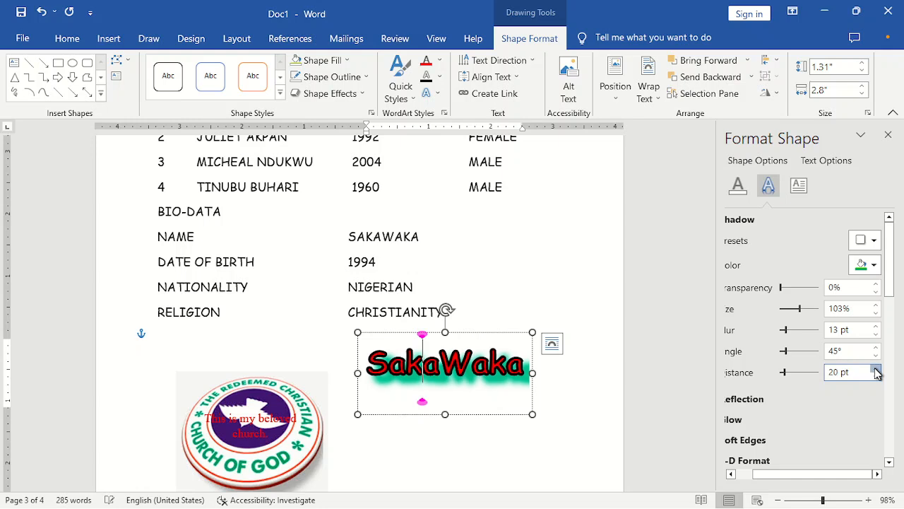
{"action": "left_click", "coordinate": [875, 368]}
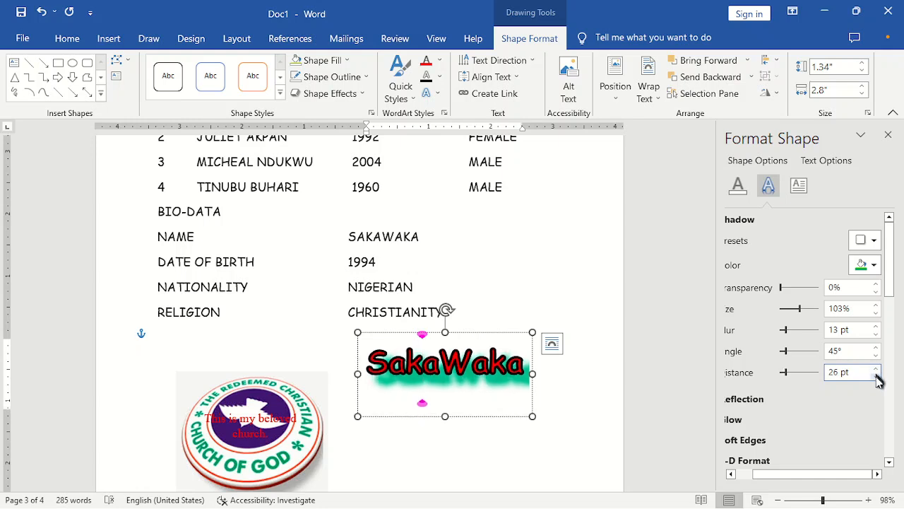
{"action": "left_click", "coordinate": [876, 378]}
{"action": "left_click", "coordinate": [876, 378]}
{"action": "left_click", "coordinate": [876, 378]}
{"action": "left_click", "coordinate": [876, 378]}
{"action": "left_click", "coordinate": [876, 378]}
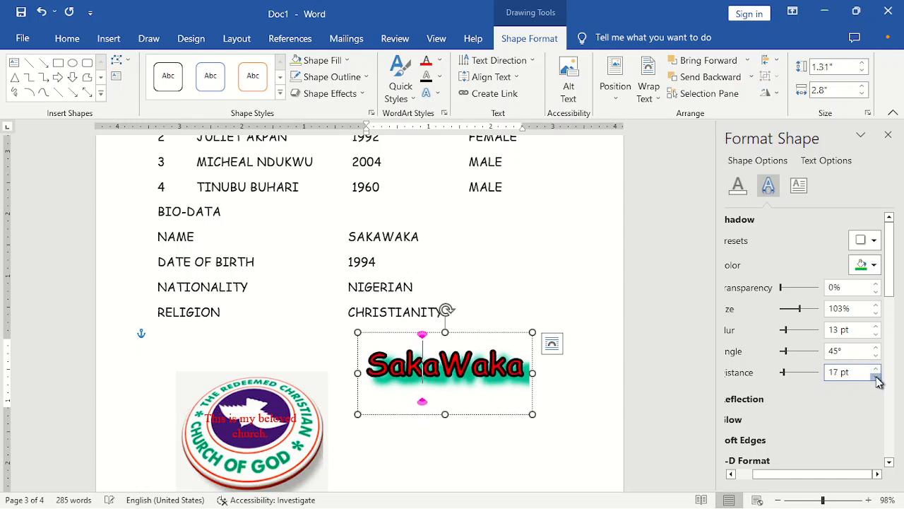
{"action": "left_click", "coordinate": [876, 378]}
{"action": "left_click", "coordinate": [876, 378]}
{"action": "left_click", "coordinate": [876, 378]}
{"action": "left_click", "coordinate": [876, 378]}
{"action": "left_click", "coordinate": [876, 378]}
{"action": "left_click", "coordinate": [876, 378]}
{"action": "left_click", "coordinate": [876, 378]}
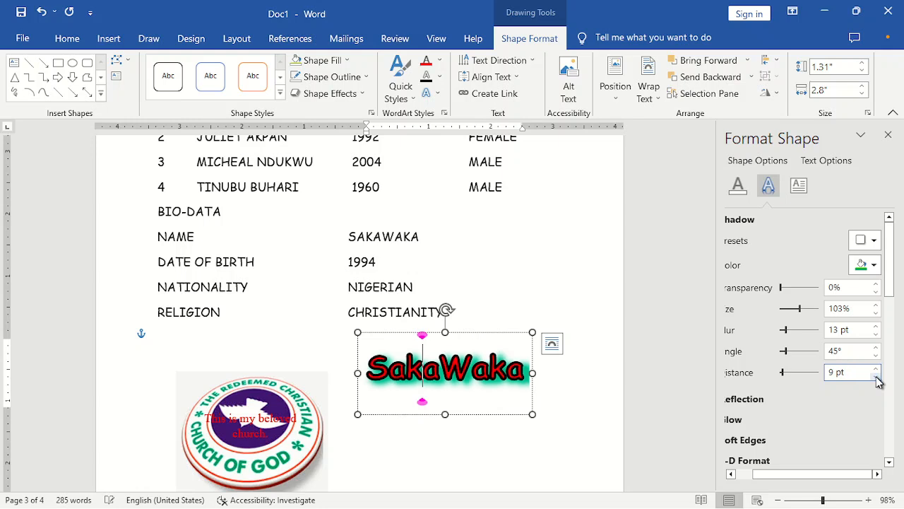
{"action": "left_click", "coordinate": [876, 378]}
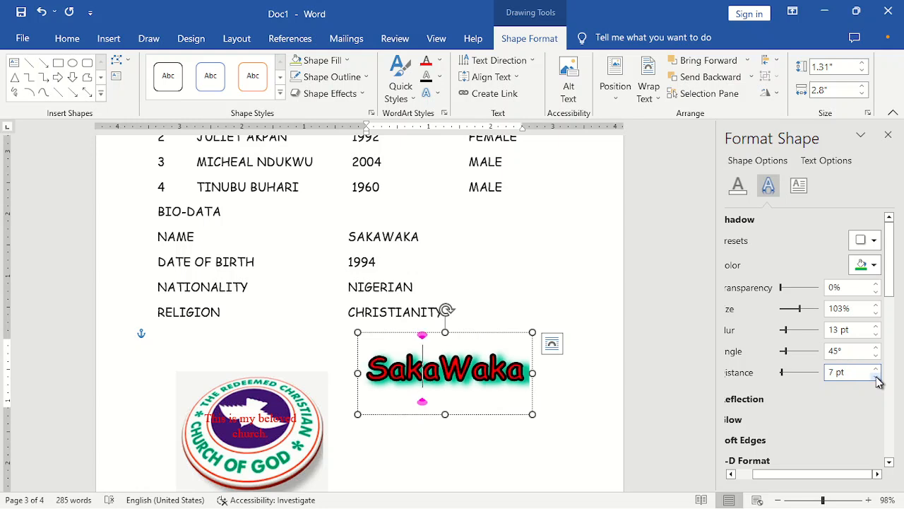
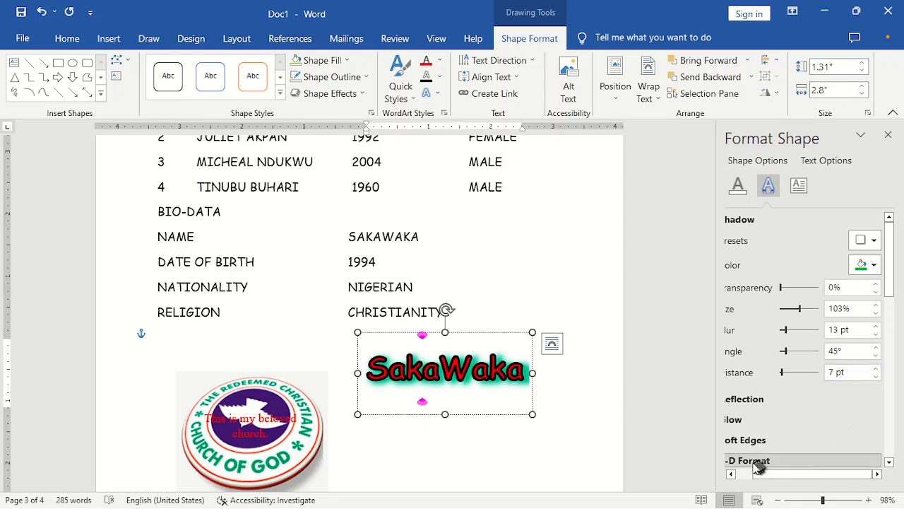
- Fine-tune more of the SakaWaka WordArt's text effect settings in the side pane
{"action": "left_click_drag", "start_coordinate": [792, 476], "coordinate": [712, 475]}
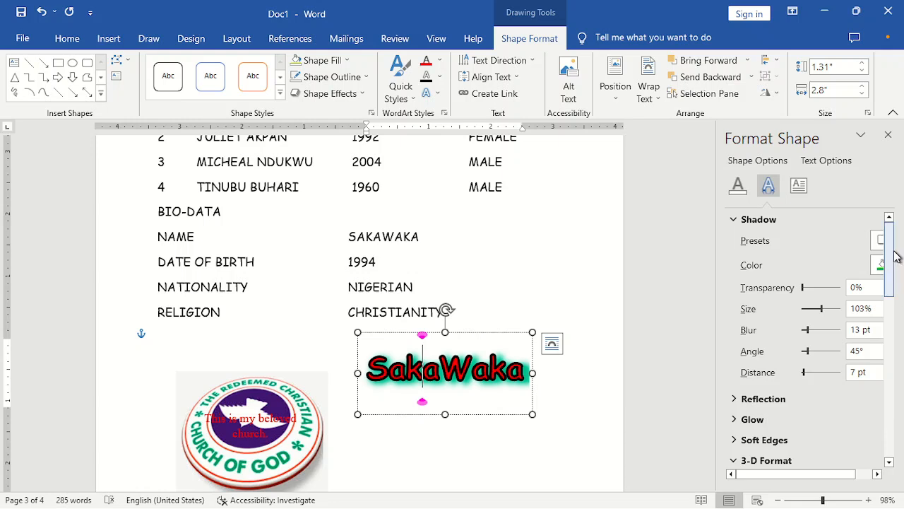
{"action": "left_click", "coordinate": [437, 101]}
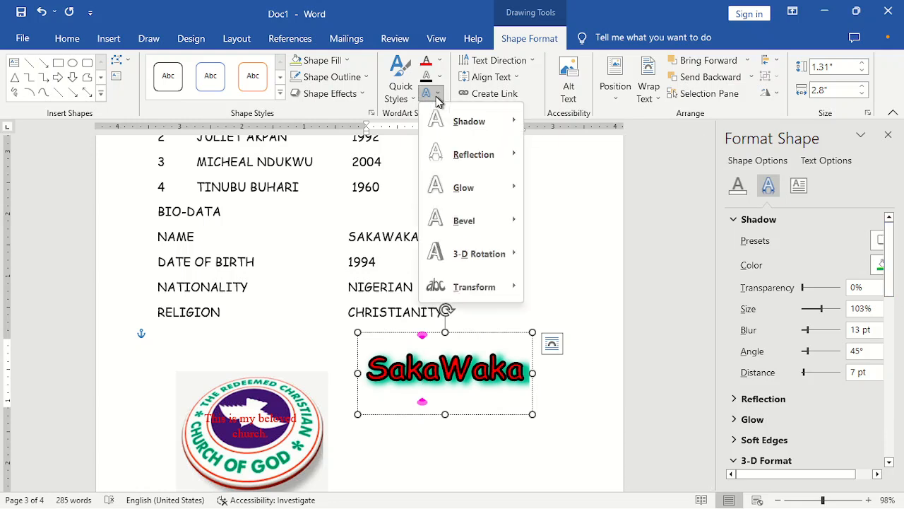
{"action": "mouse_move", "coordinate": [527, 253]}
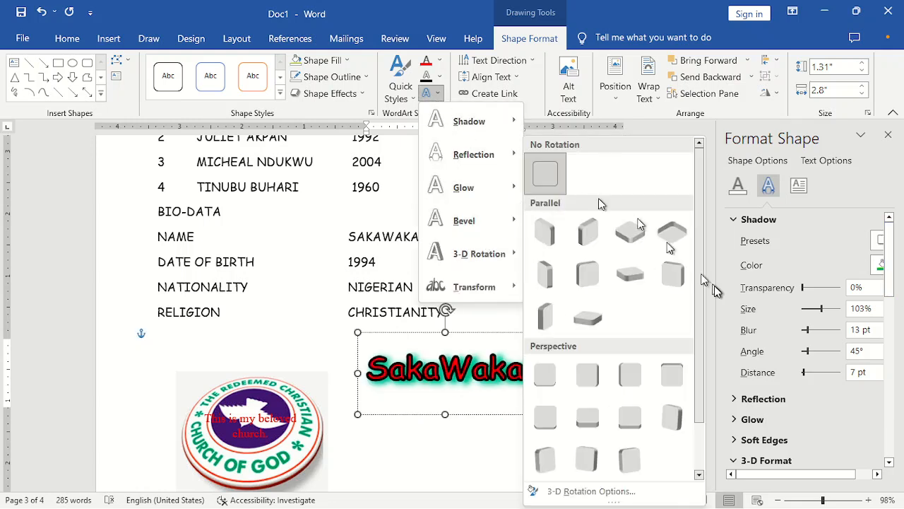
{"action": "left_click_drag", "start_coordinate": [893, 258], "coordinate": [900, 286]}
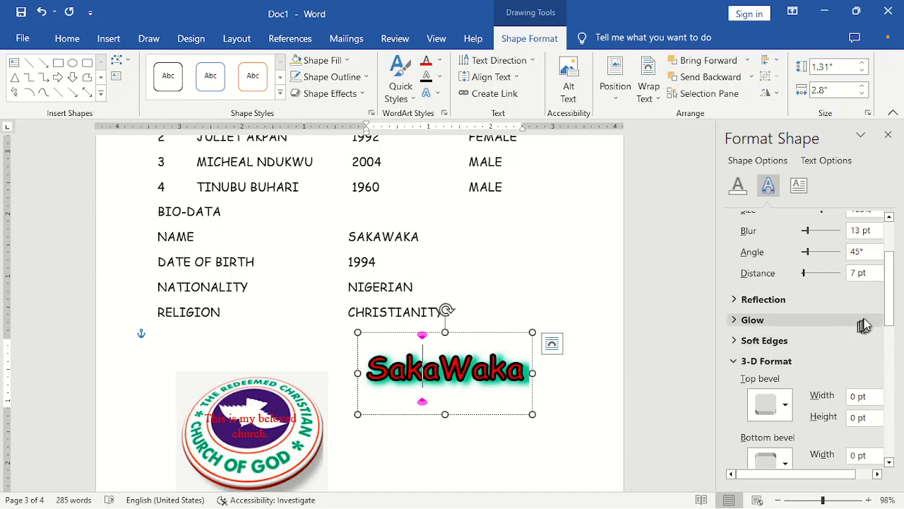
{"action": "left_click_drag", "start_coordinate": [888, 320], "coordinate": [892, 360]}
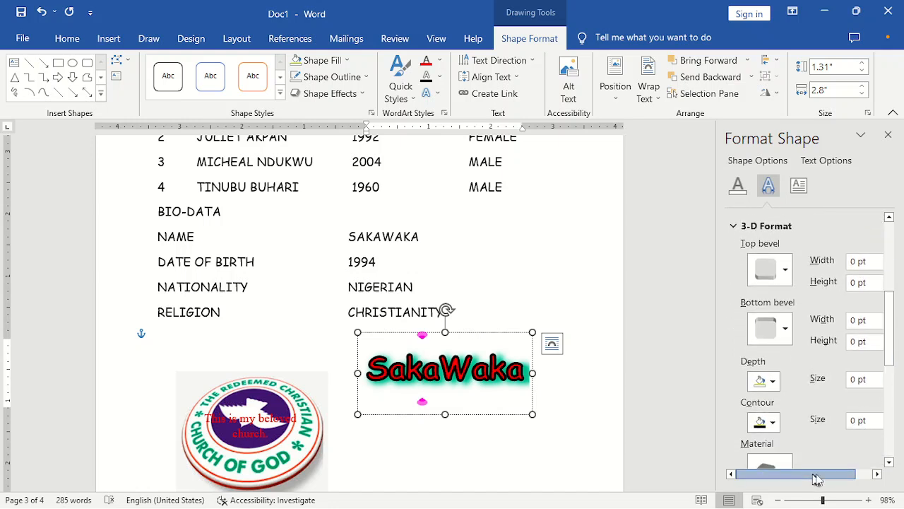
{"action": "left_click_drag", "start_coordinate": [817, 476], "coordinate": [851, 479]}
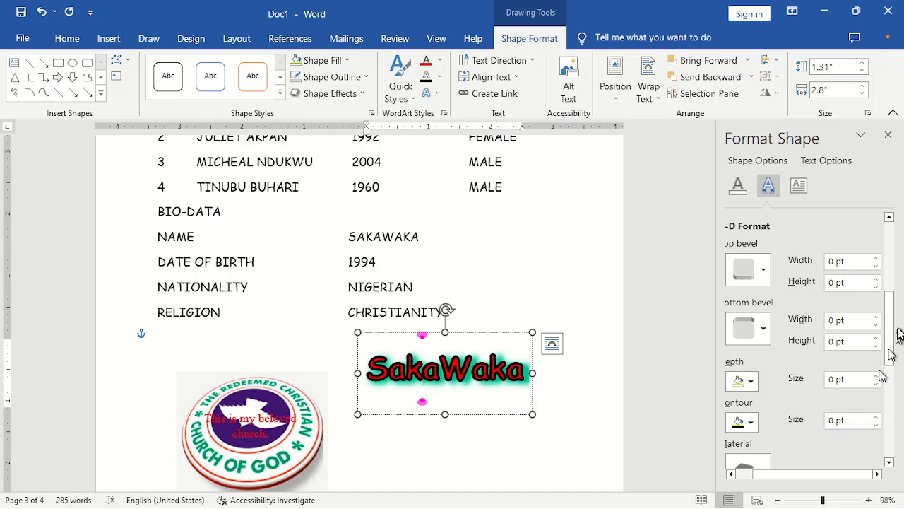
{"action": "left_click_drag", "start_coordinate": [889, 322], "coordinate": [901, 297]}
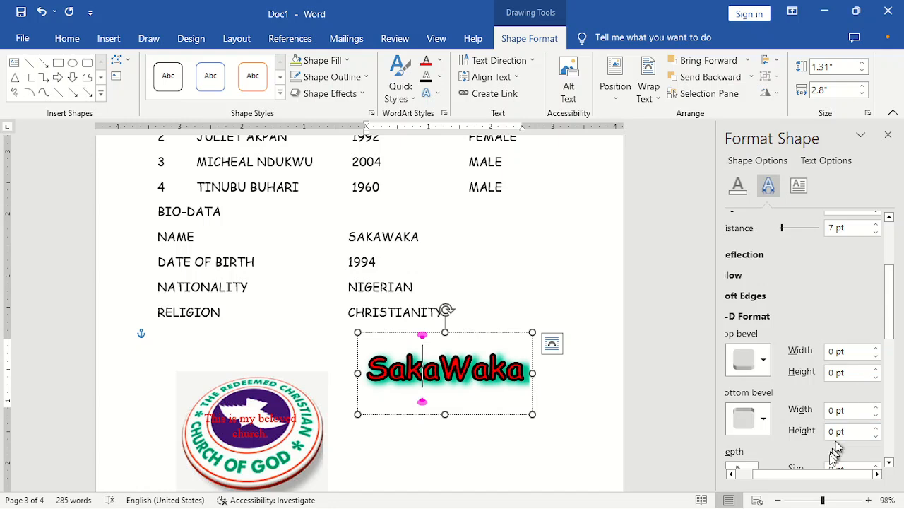
{"action": "left_click_drag", "start_coordinate": [822, 475], "coordinate": [736, 483]}
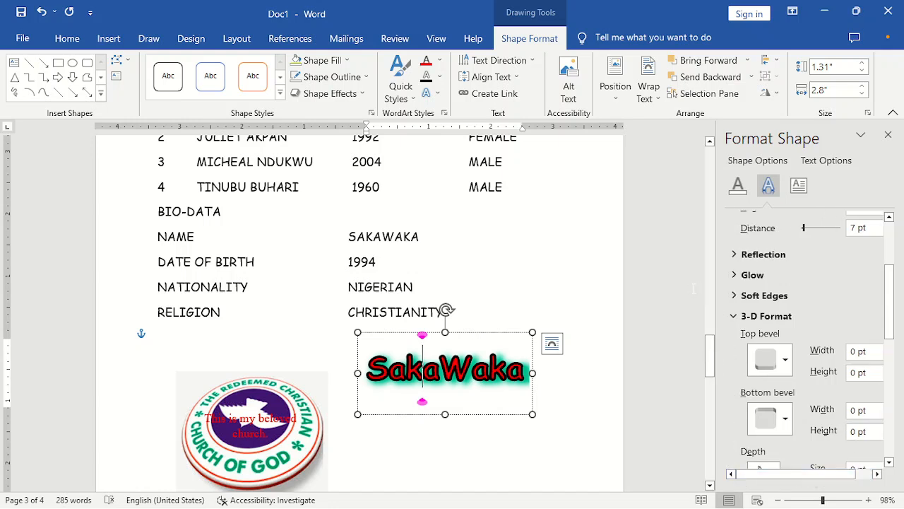
- Deselect the WordArt and church logo, then close the Format Text Effects pane
{"action": "left_click", "coordinate": [533, 290]}
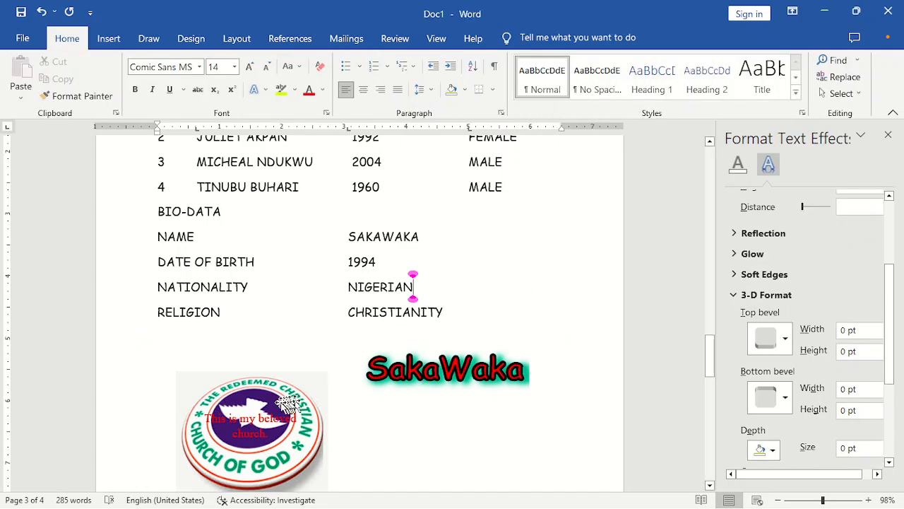
{"action": "left_click", "coordinate": [258, 409]}
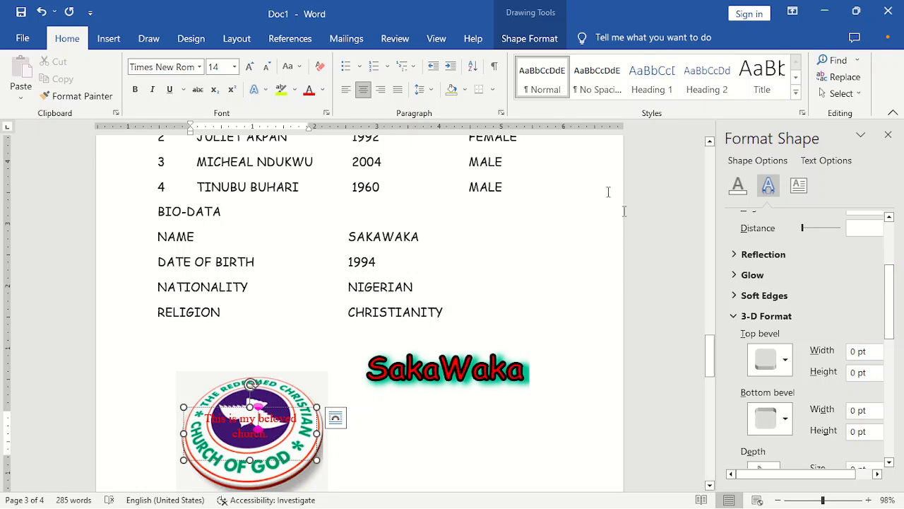
{"action": "left_click", "coordinate": [112, 48]}
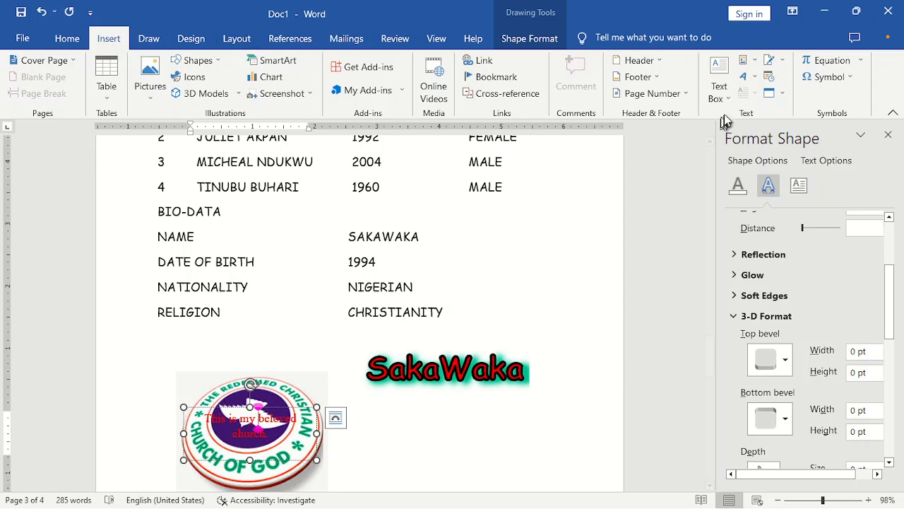
{"action": "left_click", "coordinate": [420, 237]}
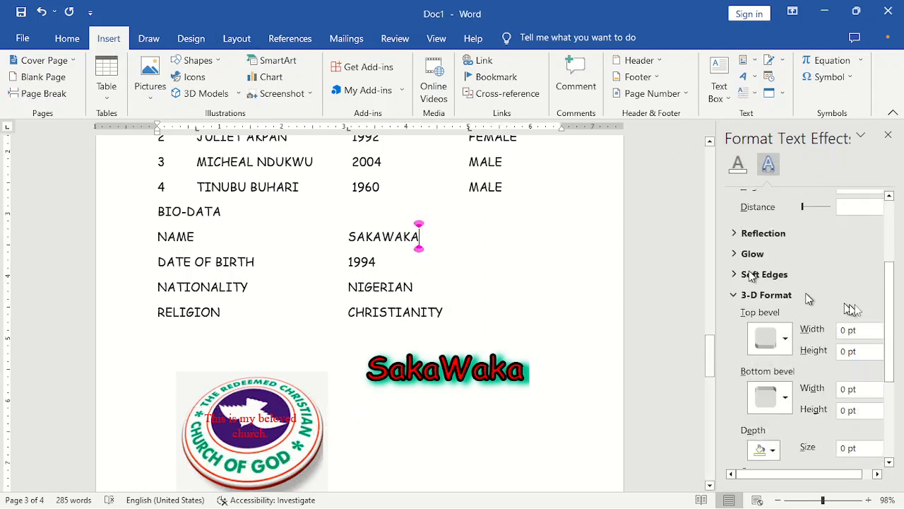
{"action": "left_click", "coordinate": [888, 135]}
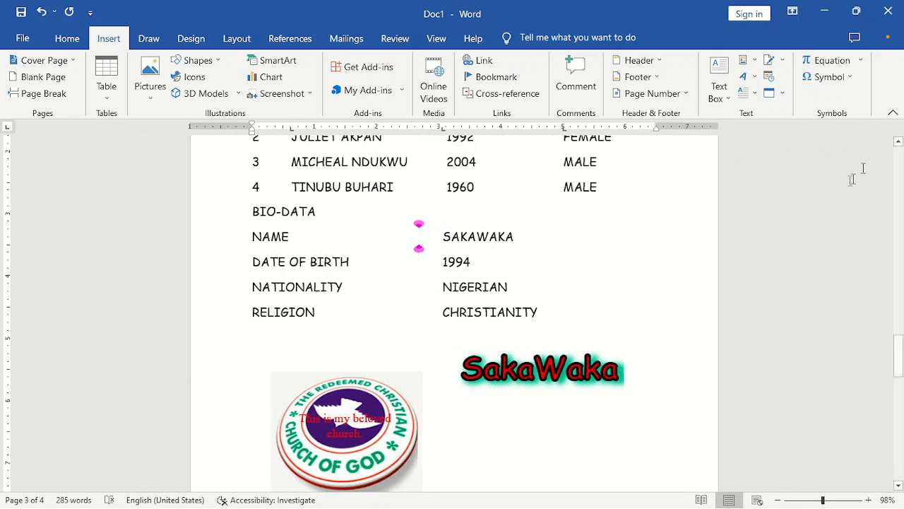
- Drag the orange THANK YOU FOR BEING SO WONDERFUL! box down and right, then click into Brief History
{"action": "left_click_drag", "start_coordinate": [898, 350], "coordinate": [897, 260]}
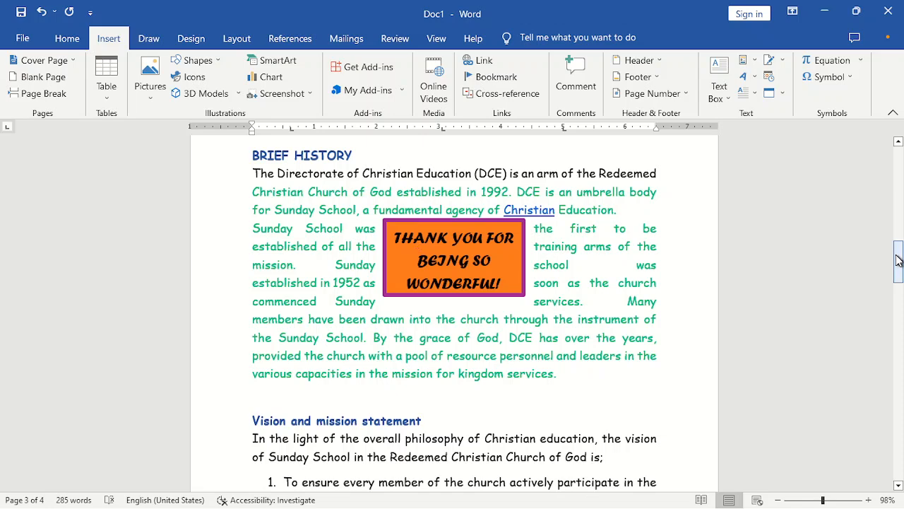
{"action": "left_click_drag", "start_coordinate": [510, 223], "coordinate": [569, 283]}
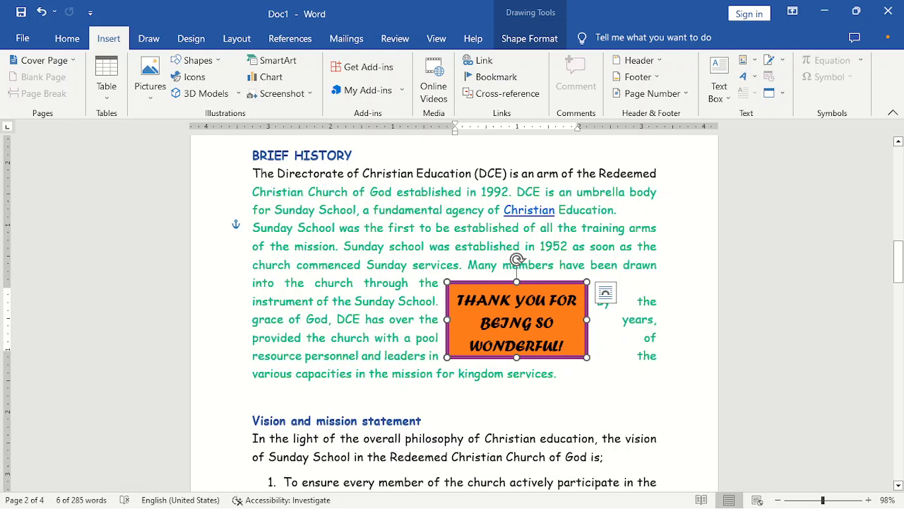
{"action": "left_click_drag", "start_coordinate": [258, 173], "coordinate": [251, 174]}
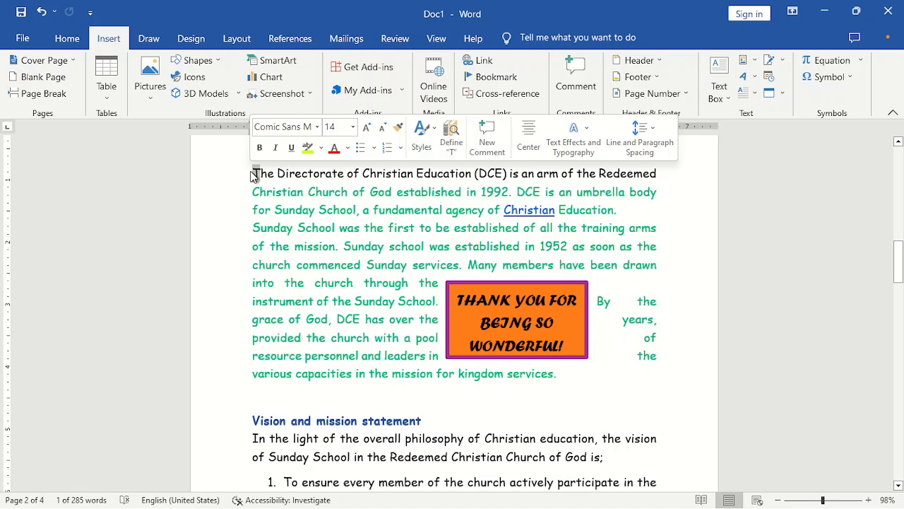
{"action": "left_click", "coordinate": [276, 191]}
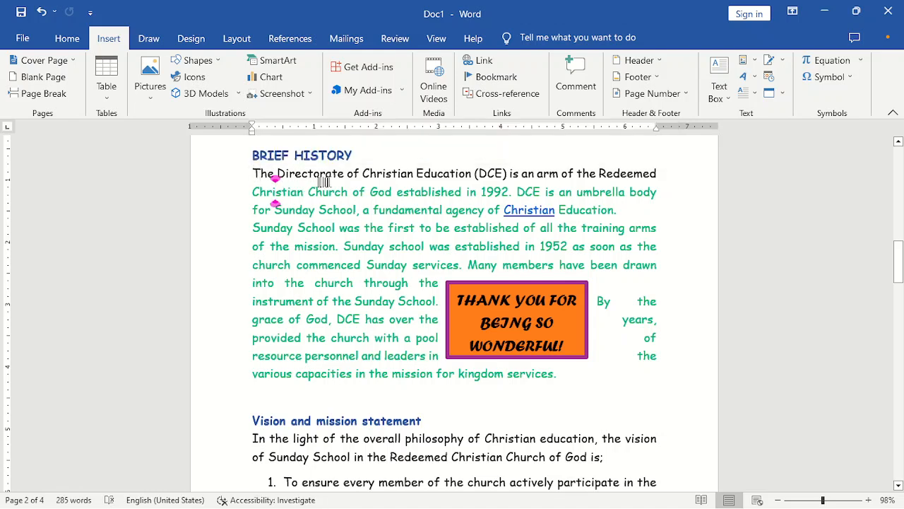
{"action": "left_click", "coordinate": [331, 173]}
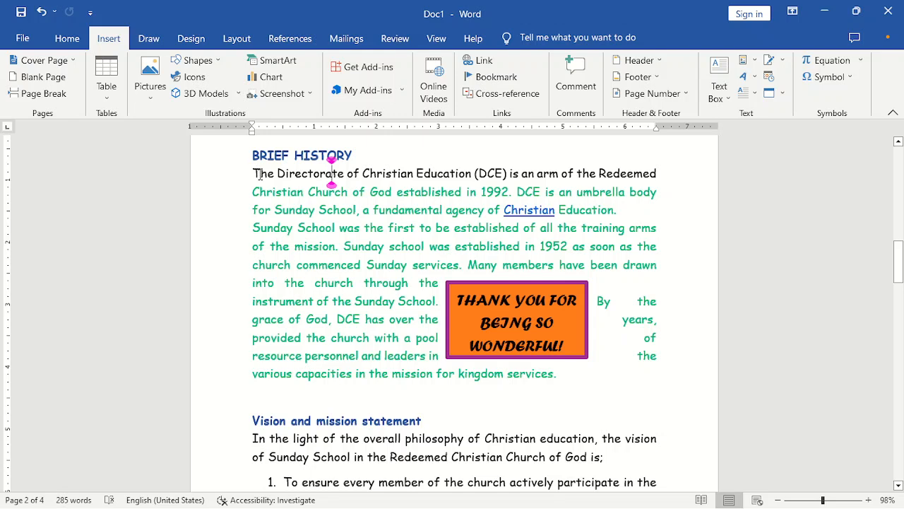
{"action": "left_click", "coordinate": [365, 192]}
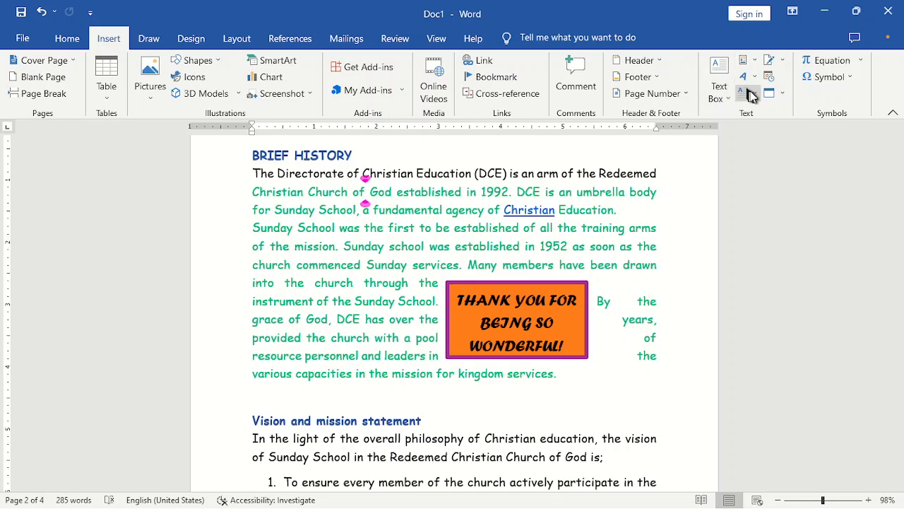
- Give the Brief History paragraph a Dropped capital T, trying In margin before reverting to Dropped
{"action": "left_click", "coordinate": [754, 95]}
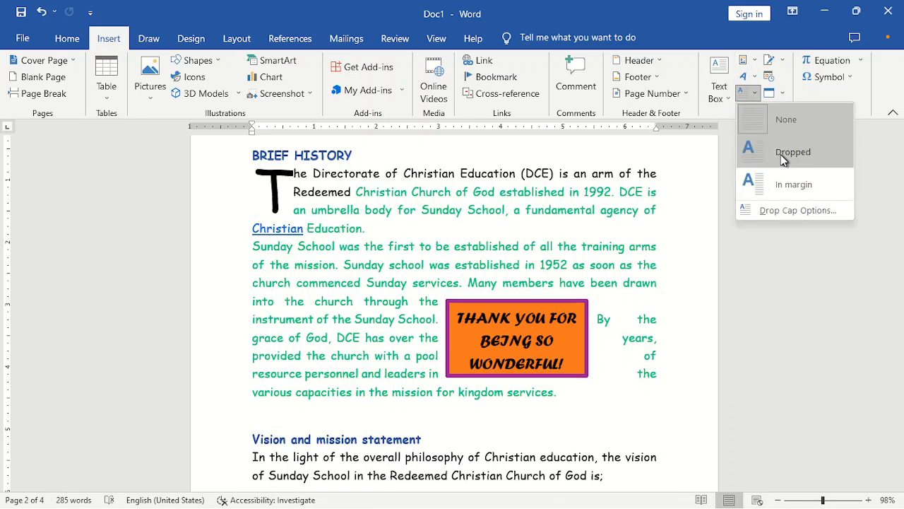
{"action": "left_click", "coordinate": [783, 159]}
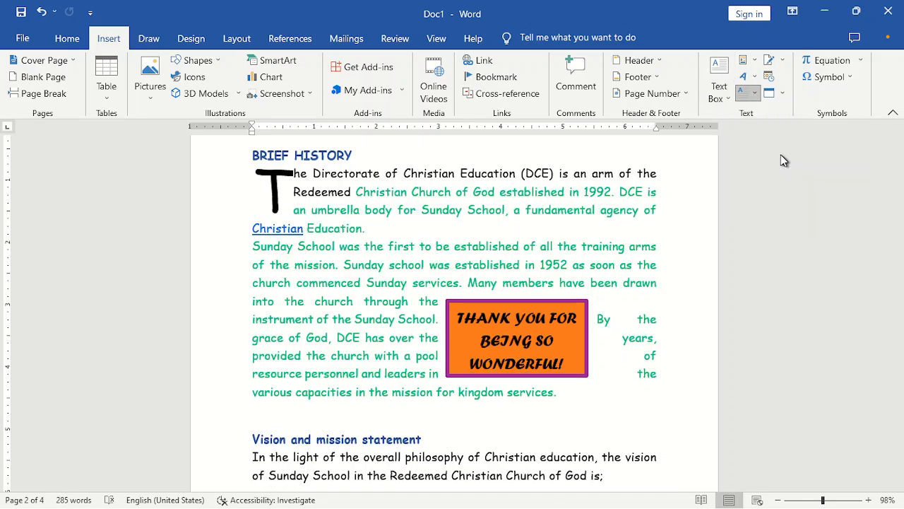
{"action": "left_click", "coordinate": [324, 172]}
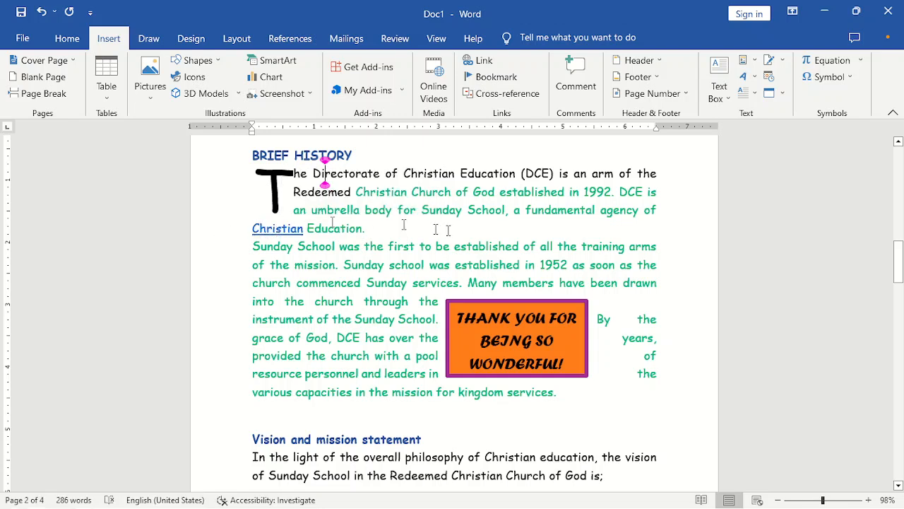
{"action": "left_click", "coordinate": [749, 93]}
{"action": "left_click", "coordinate": [760, 185]}
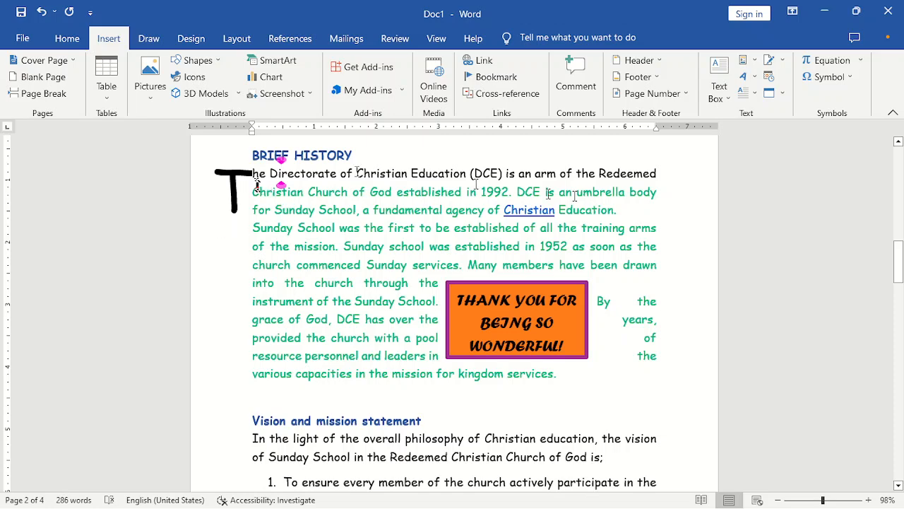
{"action": "left_click", "coordinate": [748, 93]}
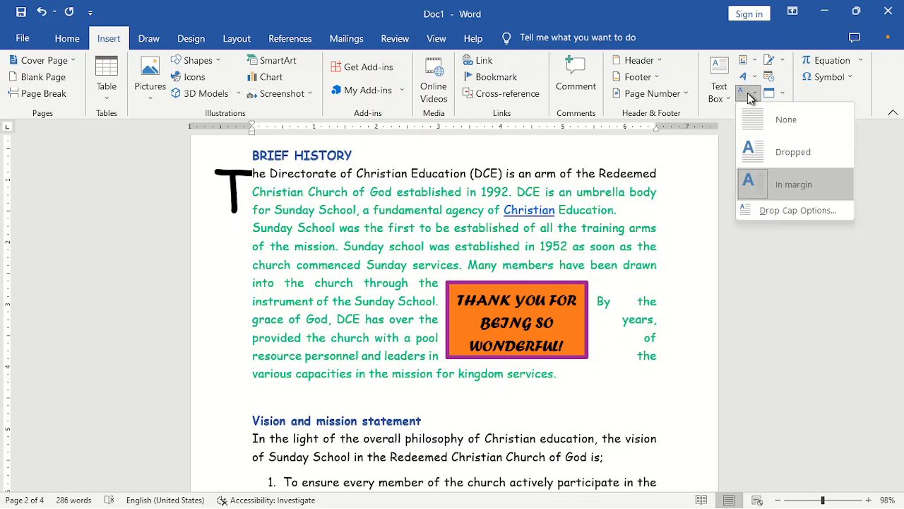
{"action": "left_click", "coordinate": [781, 153]}
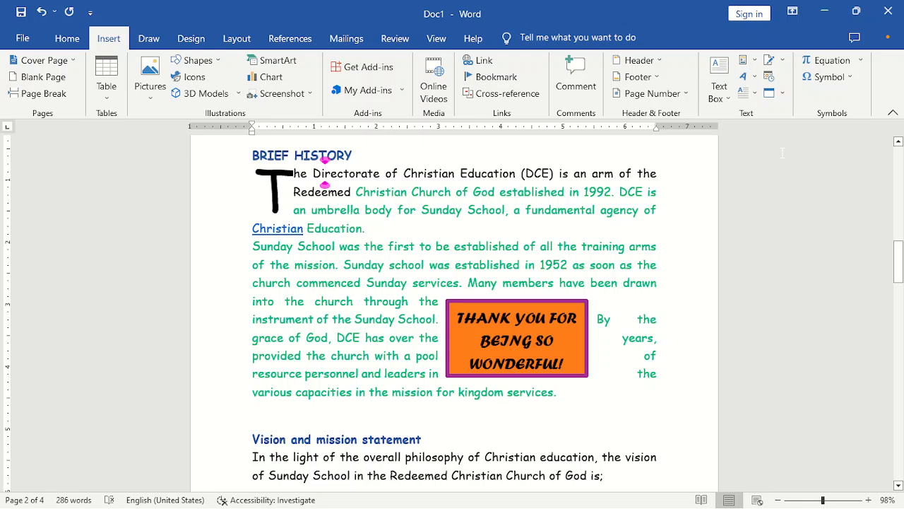
{"action": "left_click", "coordinate": [754, 98]}
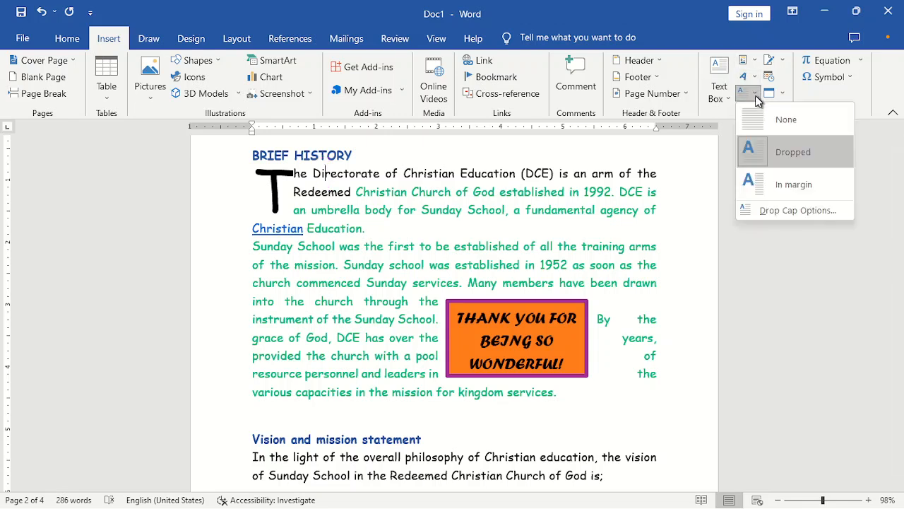
- Set the dropped T to Rockwell Extra Bold, 4 lines deep, with a larger distance from text
{"action": "left_click", "coordinate": [777, 211]}
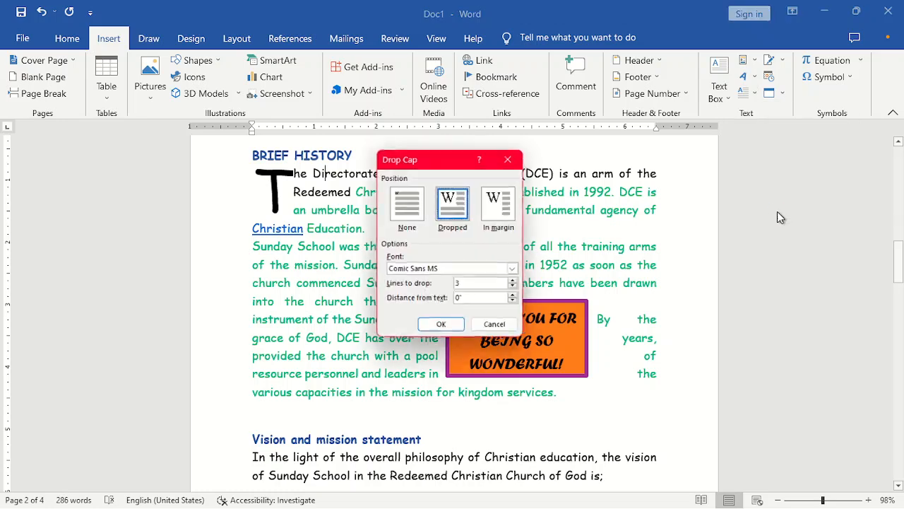
{"action": "left_click_drag", "start_coordinate": [430, 162], "coordinate": [565, 143]}
{"action": "left_click", "coordinate": [647, 139]}
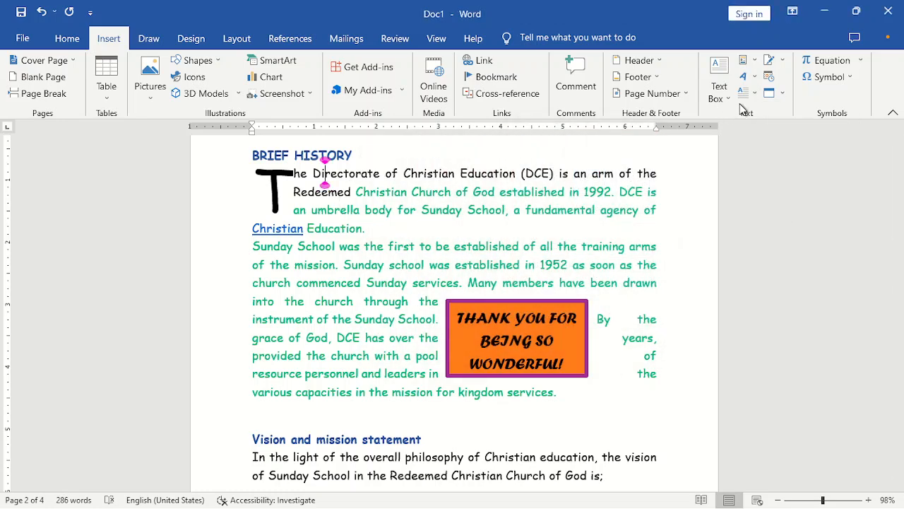
{"action": "left_click", "coordinate": [753, 95]}
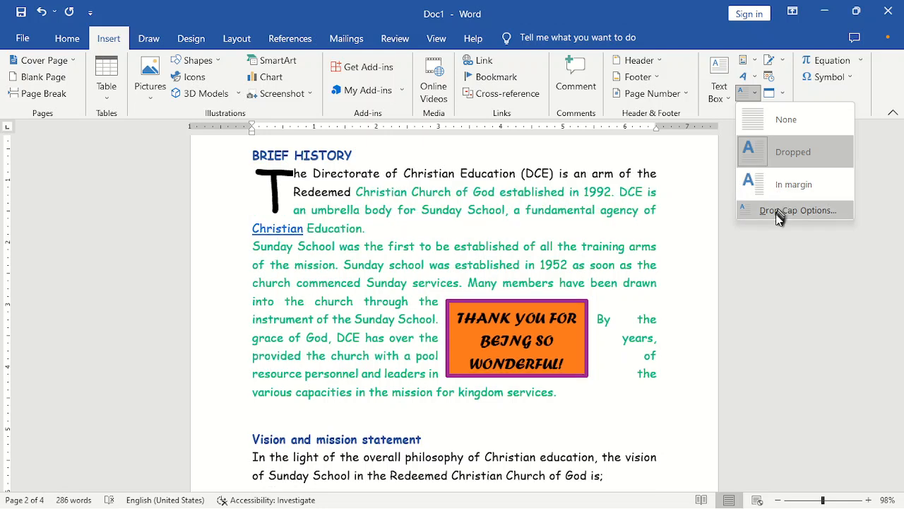
{"action": "left_click", "coordinate": [777, 211]}
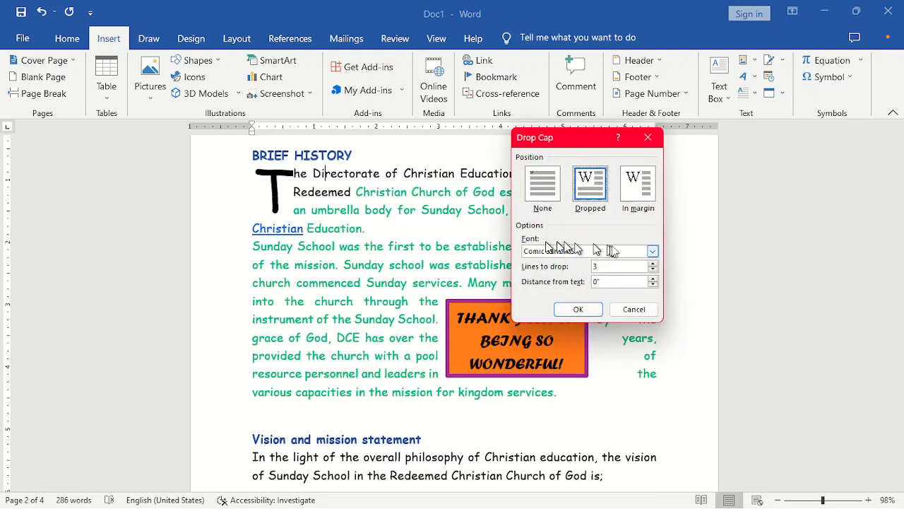
{"action": "left_click", "coordinate": [654, 253]}
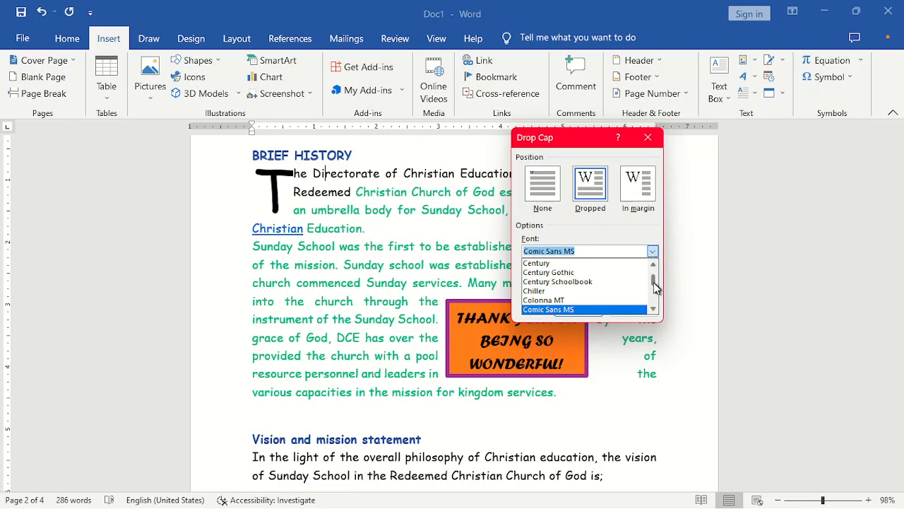
{"action": "left_click_drag", "start_coordinate": [654, 282], "coordinate": [654, 294]}
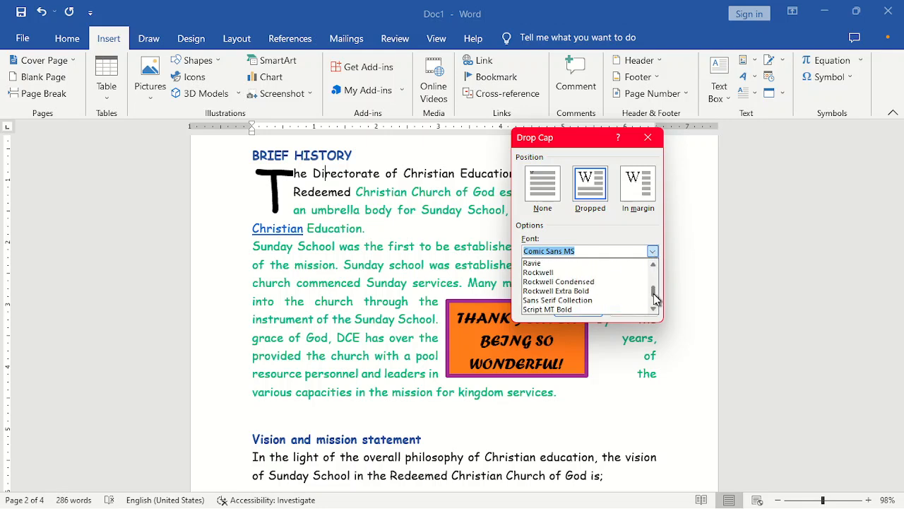
{"action": "left_click", "coordinate": [568, 291]}
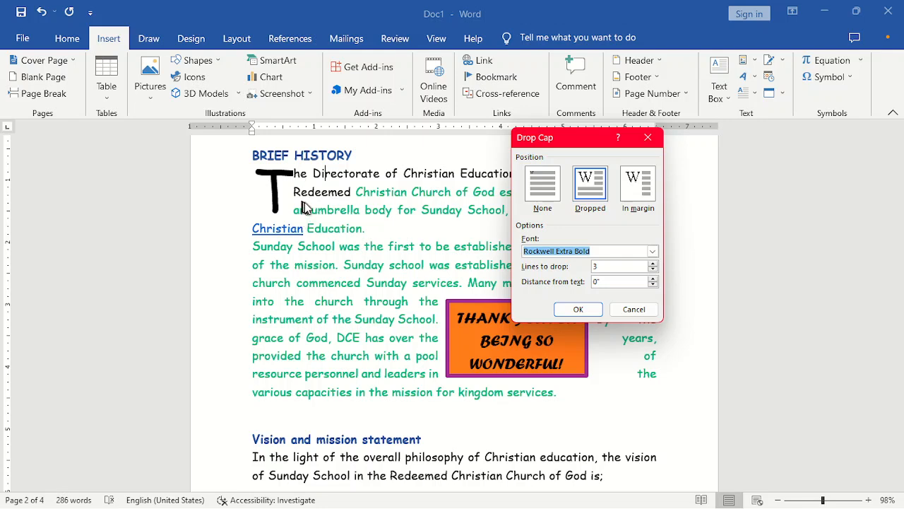
{"action": "left_click", "coordinate": [653, 270]}
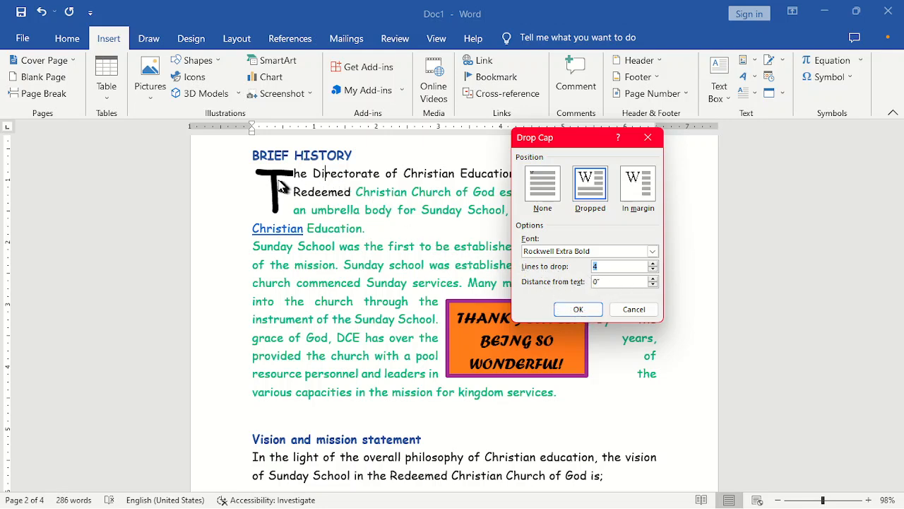
{"action": "left_click", "coordinate": [628, 268]}
{"action": "left_click", "coordinate": [654, 278]}
{"action": "left_click", "coordinate": [653, 278]}
{"action": "left_click", "coordinate": [653, 279]}
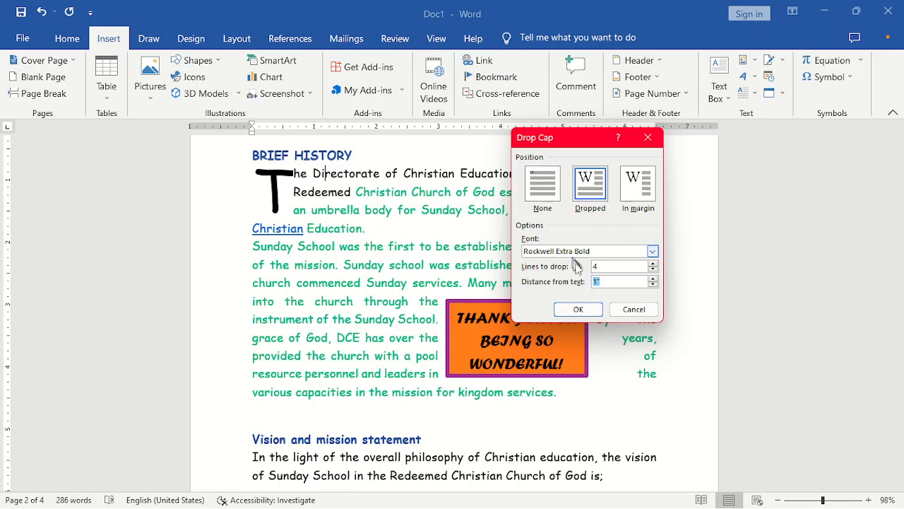
{"action": "left_click", "coordinate": [577, 311]}
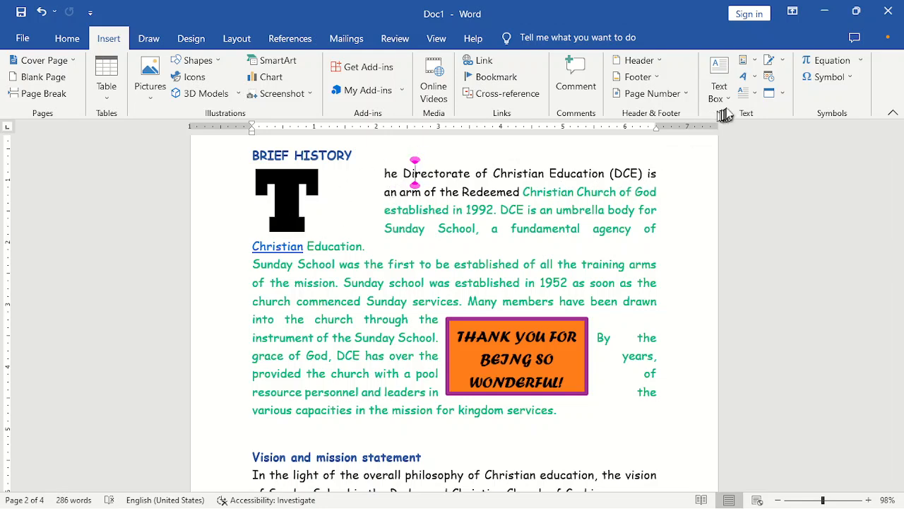
- Change the dropped T to the Ravie font with 0.5" distance from the text
{"action": "left_click", "coordinate": [748, 93]}
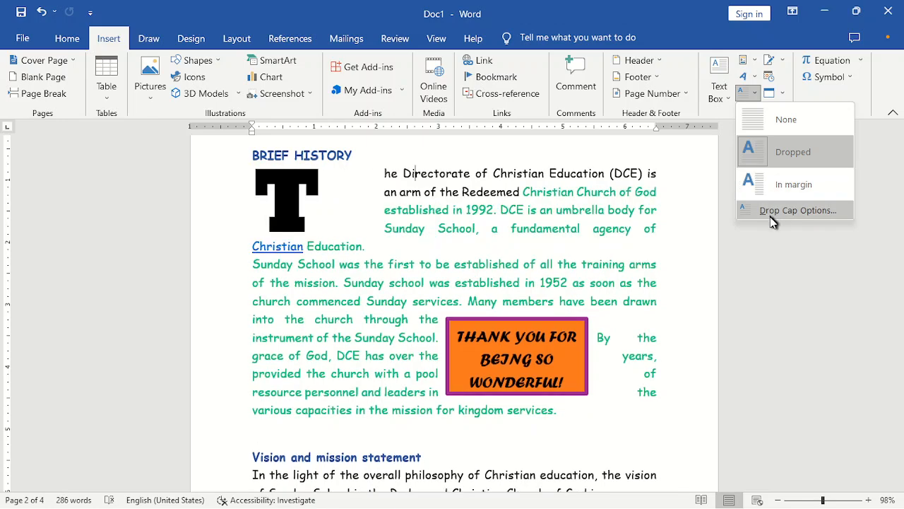
{"action": "left_click", "coordinate": [773, 210]}
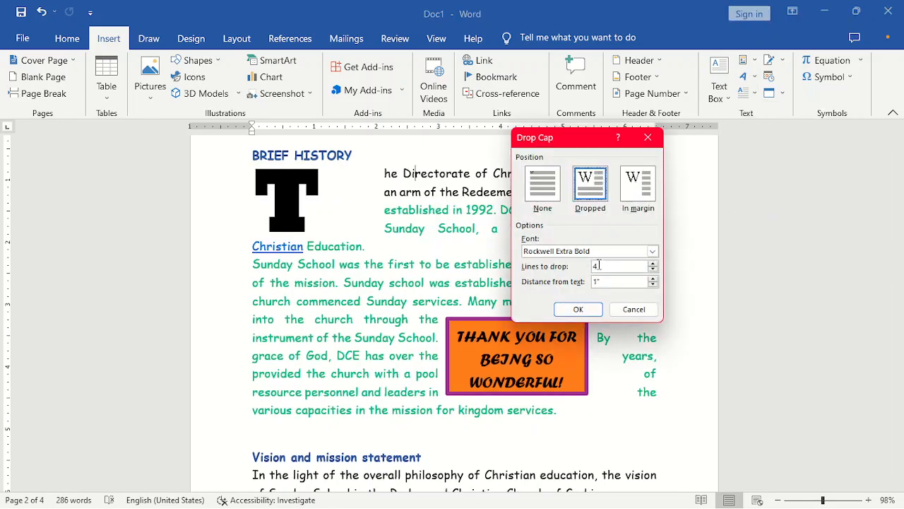
{"action": "left_click", "coordinate": [652, 285]}
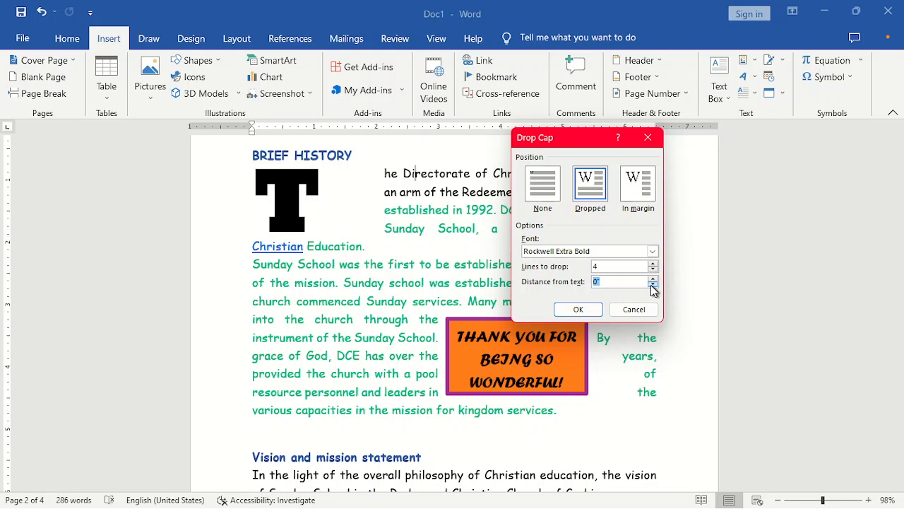
{"action": "left_click", "coordinate": [653, 278]}
{"action": "left_click", "coordinate": [652, 278]}
{"action": "left_click", "coordinate": [653, 250]}
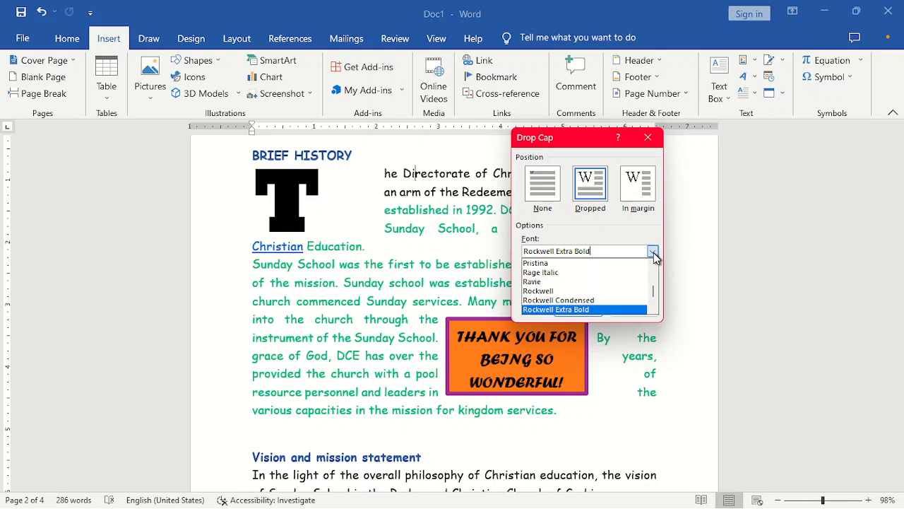
{"action": "left_click", "coordinate": [609, 284]}
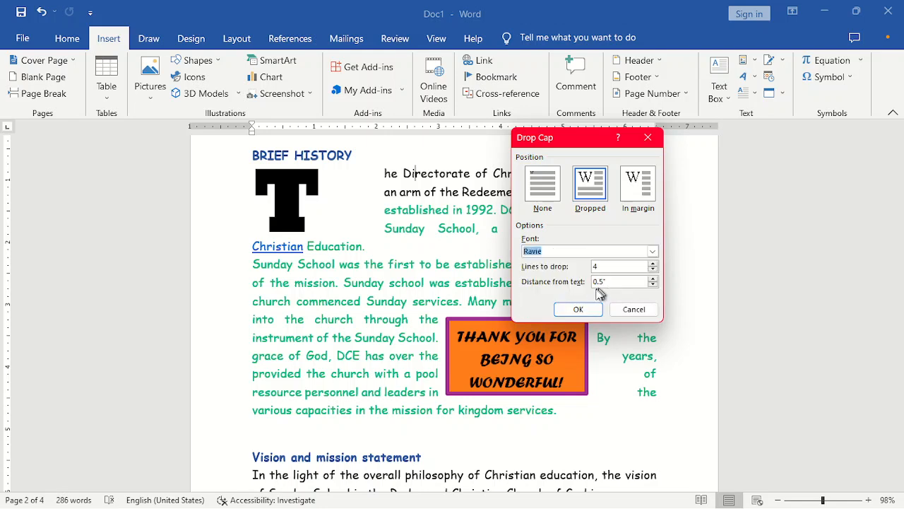
{"action": "left_click", "coordinate": [578, 309]}
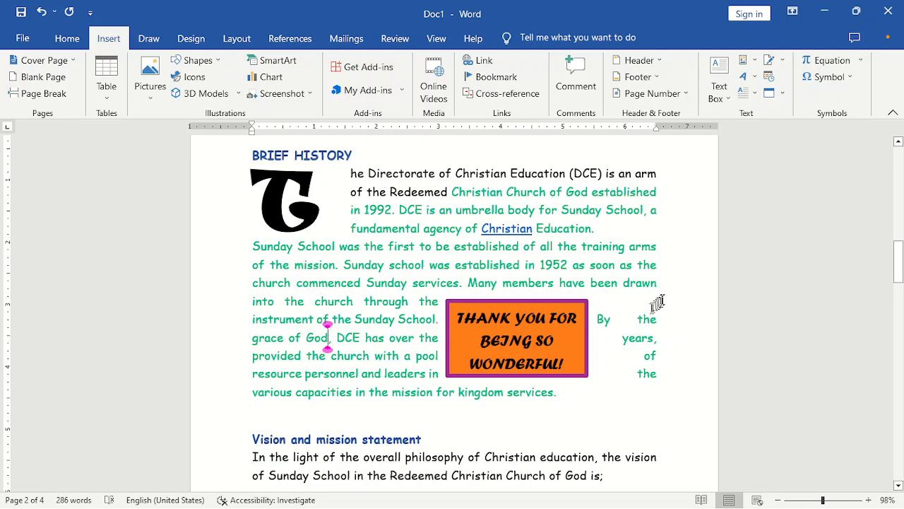
- Drop the S of the Sunday School paragraph and move the thank-you image down beside Vision
{"action": "left_click", "coordinate": [745, 94]}
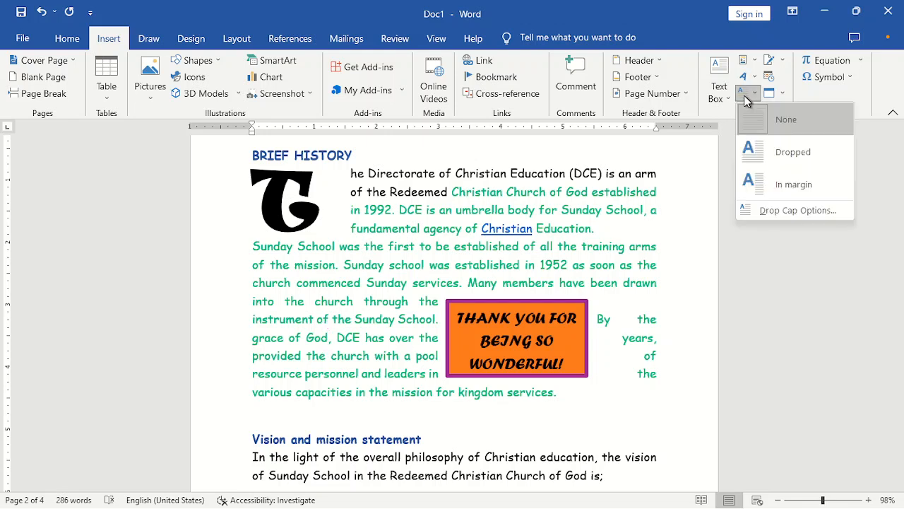
{"action": "left_click", "coordinate": [763, 151]}
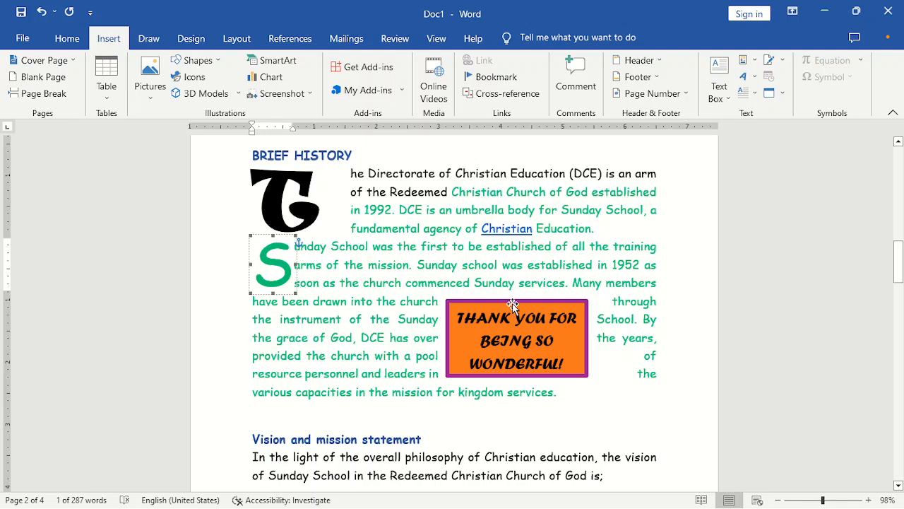
{"action": "left_click_drag", "start_coordinate": [513, 304], "coordinate": [566, 396]}
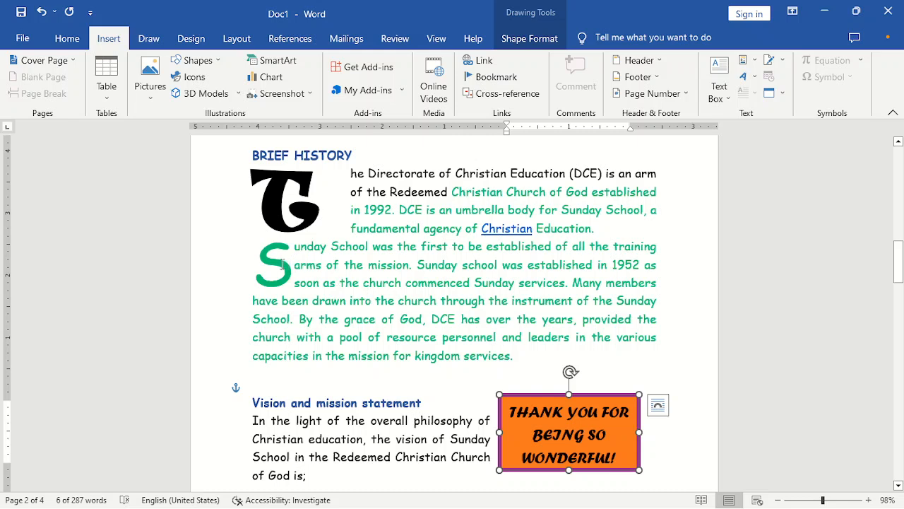
- Copy the dropped T's formatting onto the dropped S with Format Painter
{"action": "left_click", "coordinate": [304, 173]}
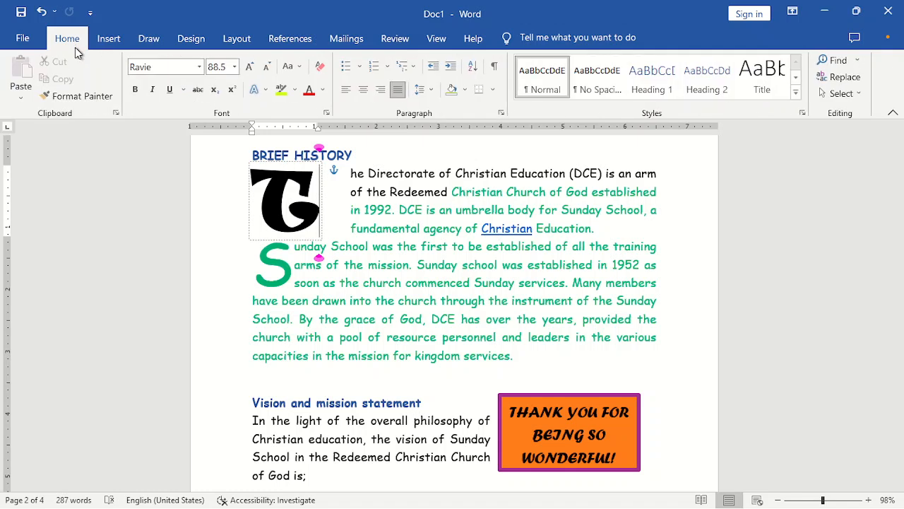
{"action": "left_click", "coordinate": [76, 95]}
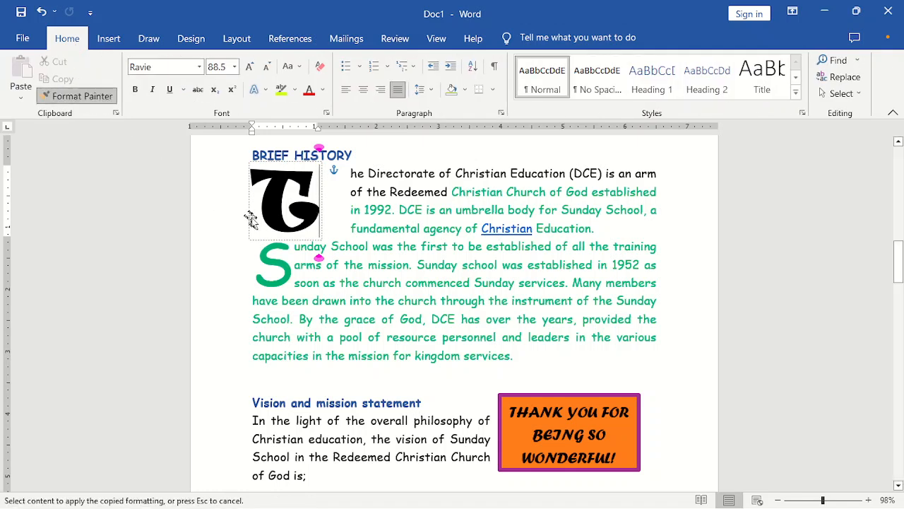
{"action": "left_click_drag", "start_coordinate": [266, 258], "coordinate": [272, 261]}
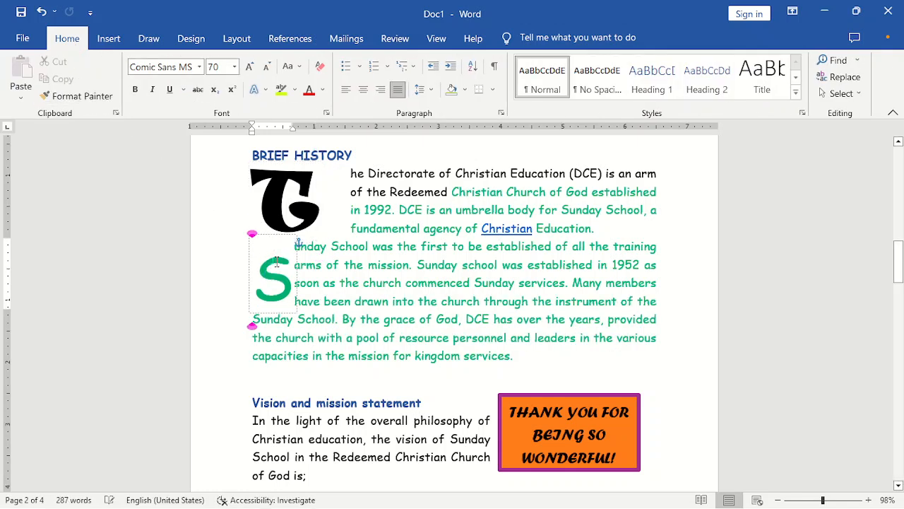
{"action": "left_click", "coordinate": [356, 265]}
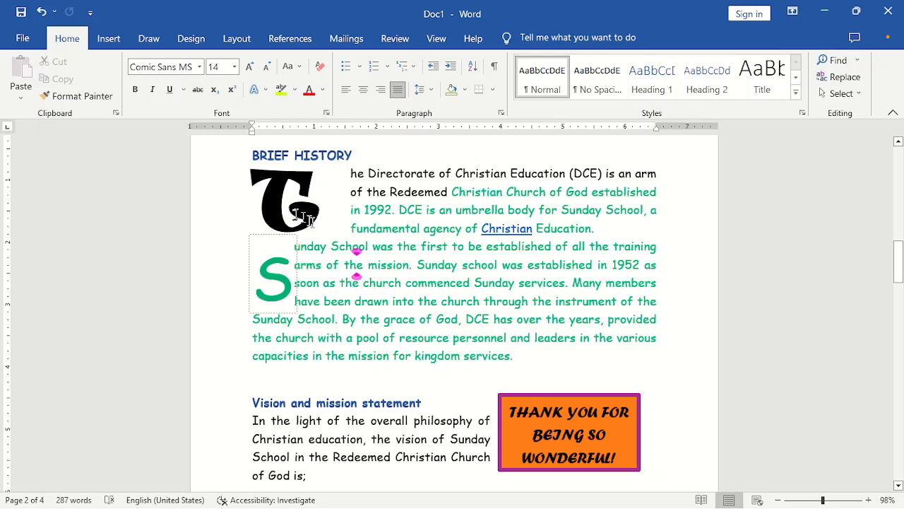
{"action": "left_click", "coordinate": [443, 337]}
{"action": "left_click", "coordinate": [516, 355]}
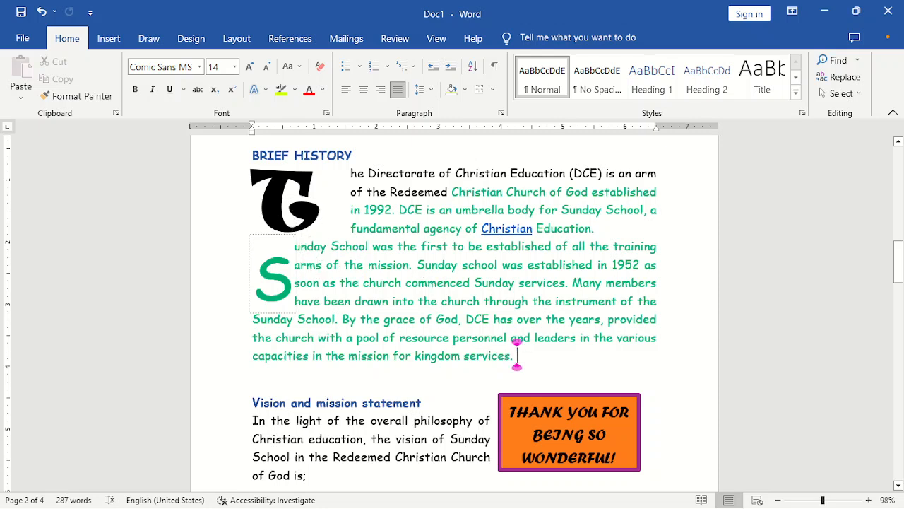
{"action": "left_click", "coordinate": [572, 246]}
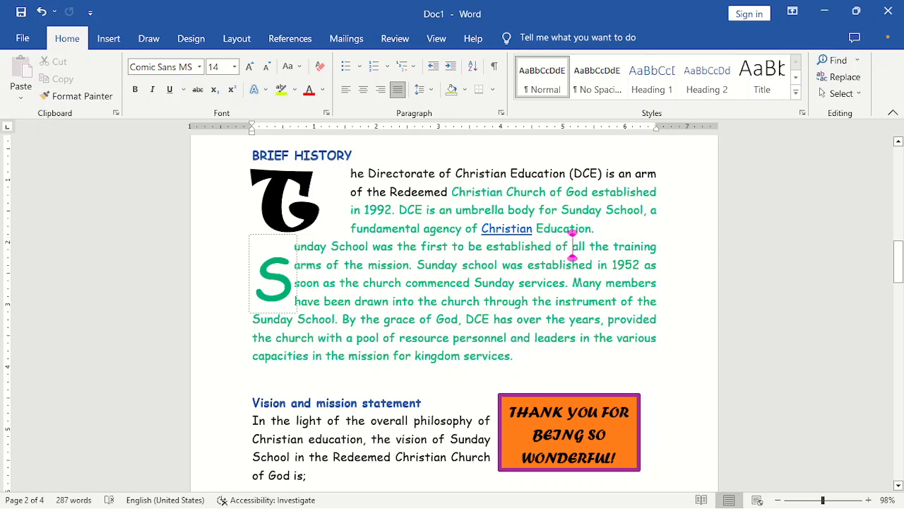
{"action": "left_click", "coordinate": [582, 338]}
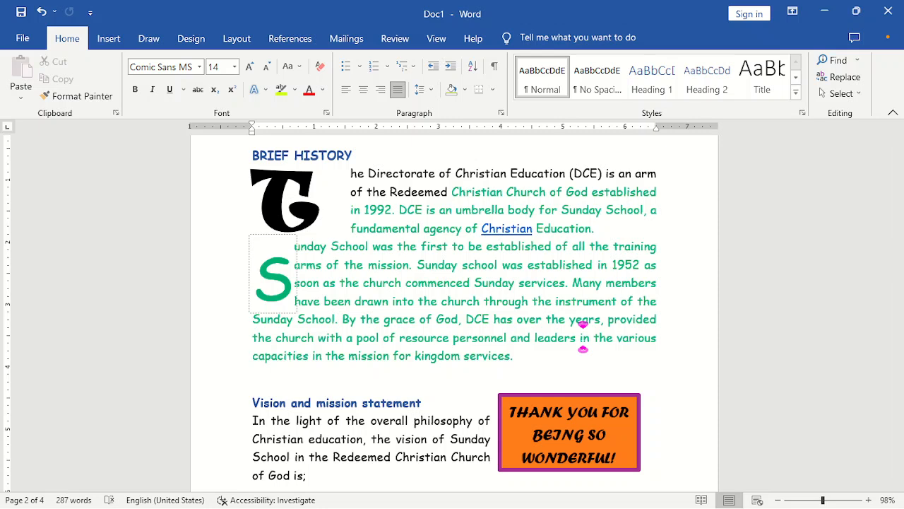
- Scroll down to the church logo page and place the cursor beside the logo
{"action": "left_click", "coordinate": [112, 38]}
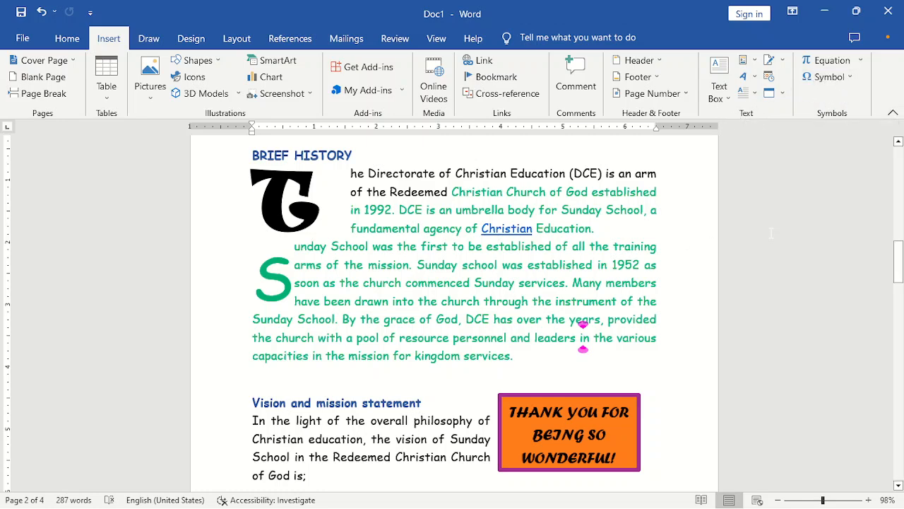
{"action": "left_click", "coordinate": [667, 244]}
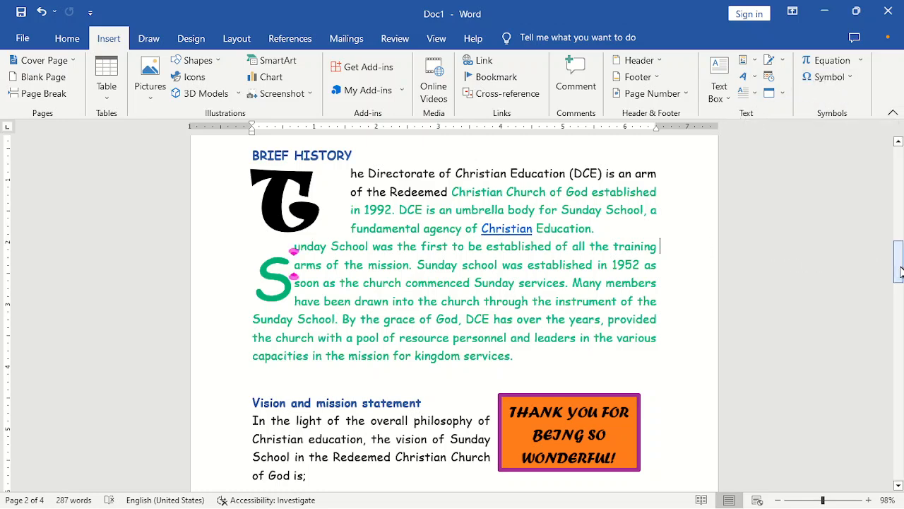
{"action": "left_click_drag", "start_coordinate": [899, 267], "coordinate": [900, 387]}
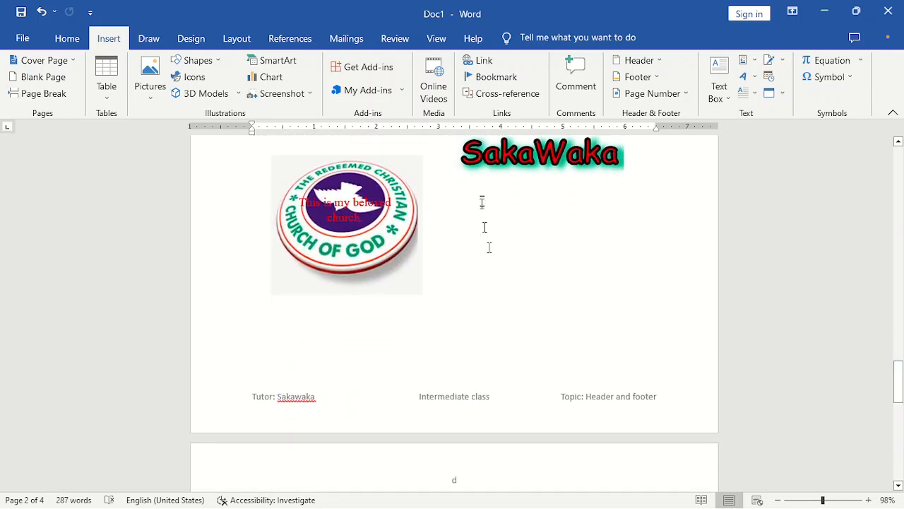
{"action": "left_click", "coordinate": [431, 222]}
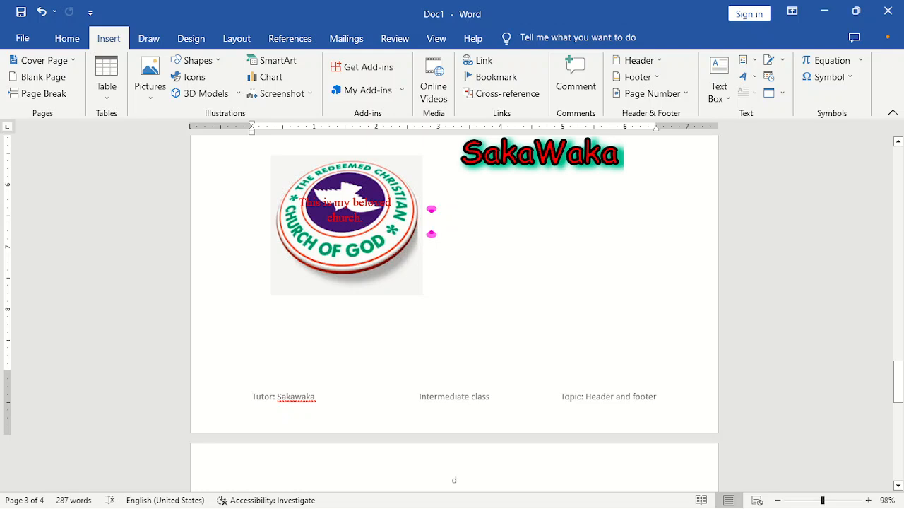
- Open the full Symbol dialog and try Sitka Text Semibold as the symbol font
{"action": "left_click", "coordinate": [852, 79]}
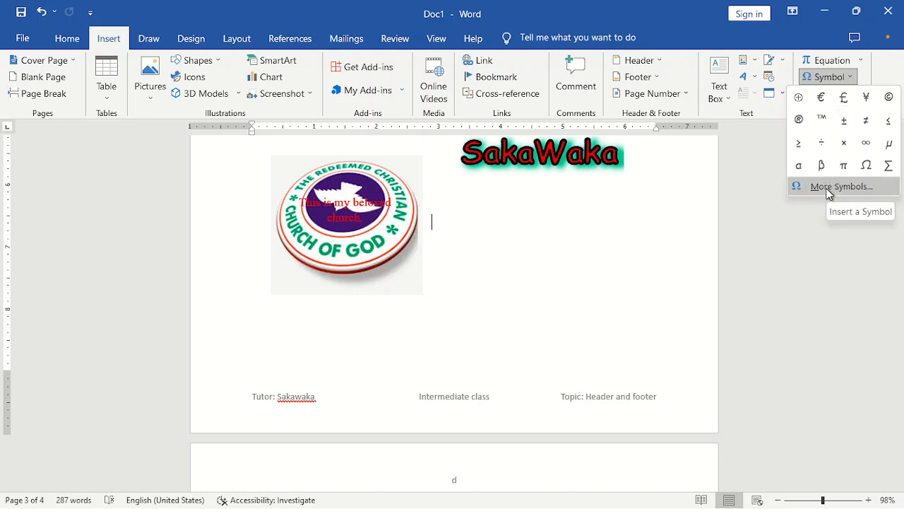
{"action": "left_click", "coordinate": [447, 230]}
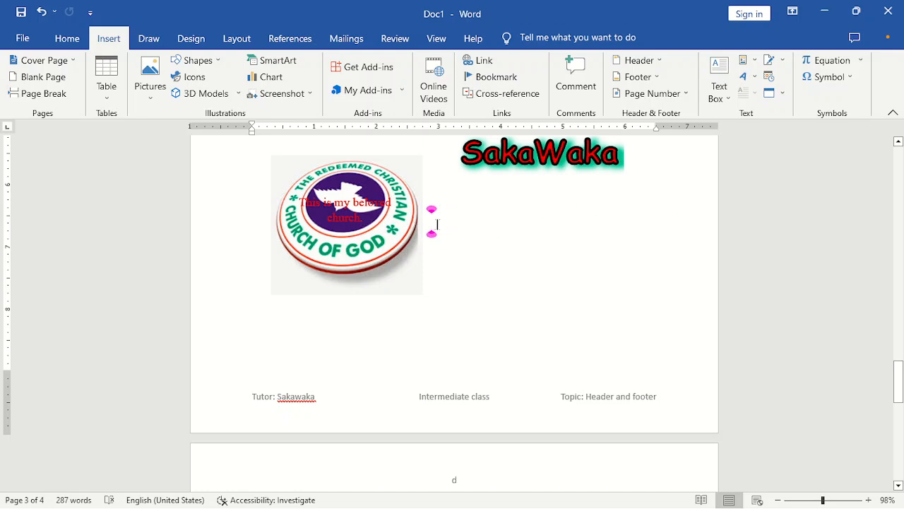
{"action": "left_click", "coordinate": [848, 79]}
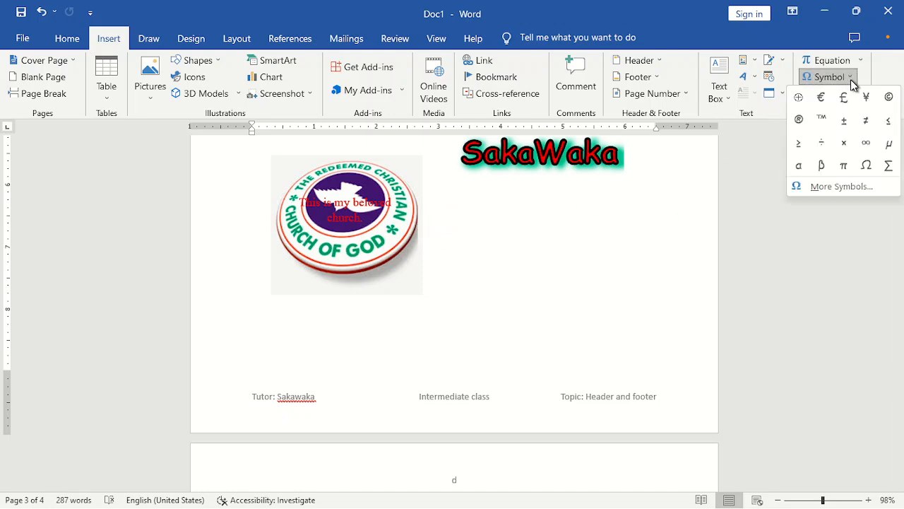
{"action": "left_click", "coordinate": [842, 188]}
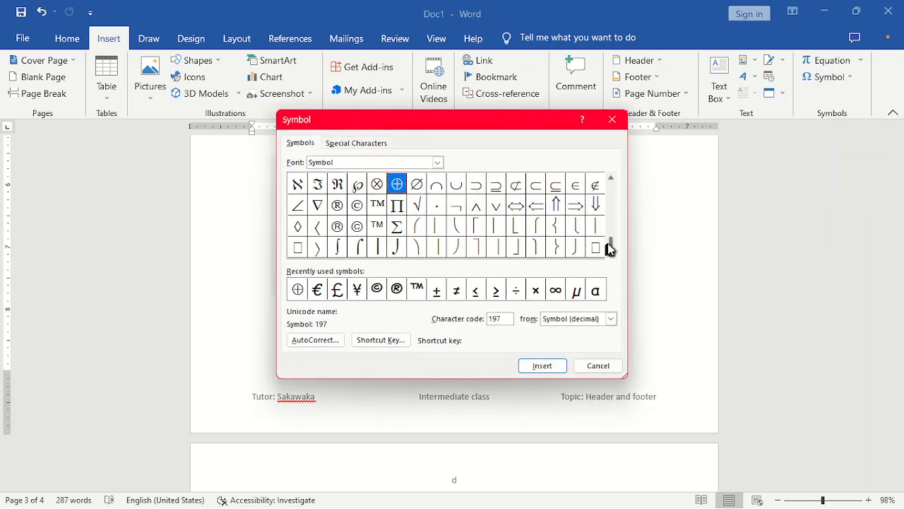
{"action": "left_click_drag", "start_coordinate": [612, 247], "coordinate": [610, 216]}
{"action": "left_click", "coordinate": [438, 162]}
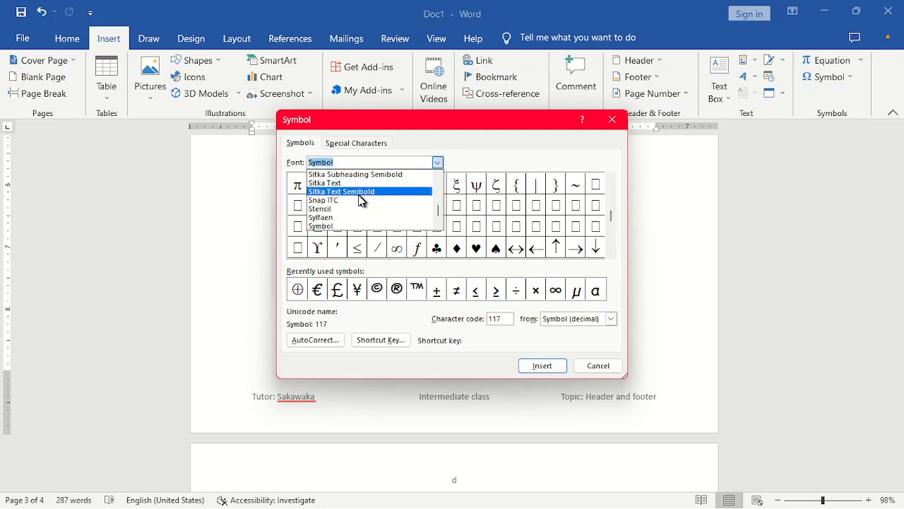
{"action": "left_click", "coordinate": [361, 191]}
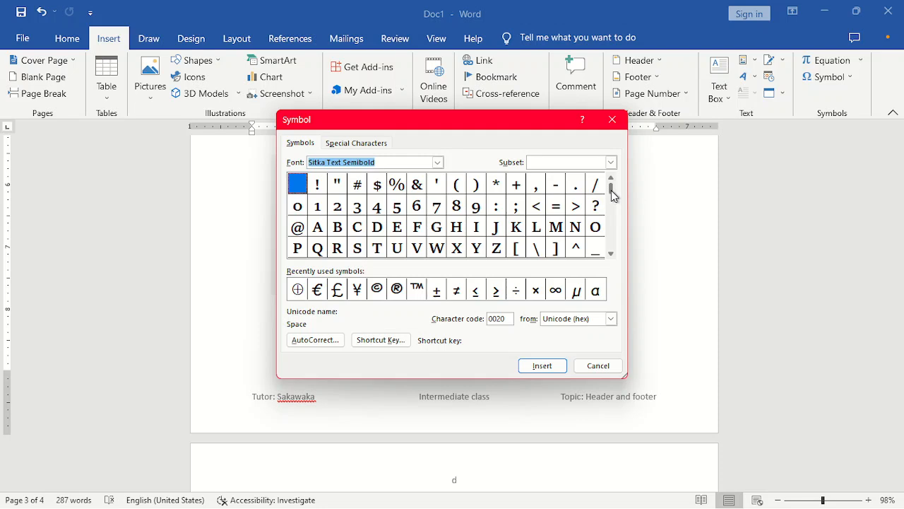
- Scroll through the symbol grid, then switch the symbol font to Sylfaen
{"action": "left_click_drag", "start_coordinate": [614, 204], "coordinate": [615, 205]}
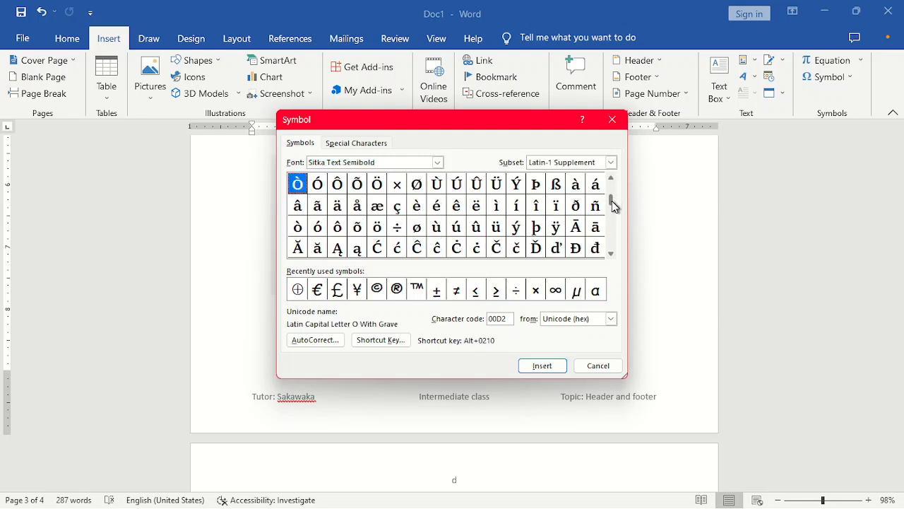
{"action": "left_click", "coordinate": [610, 253]}
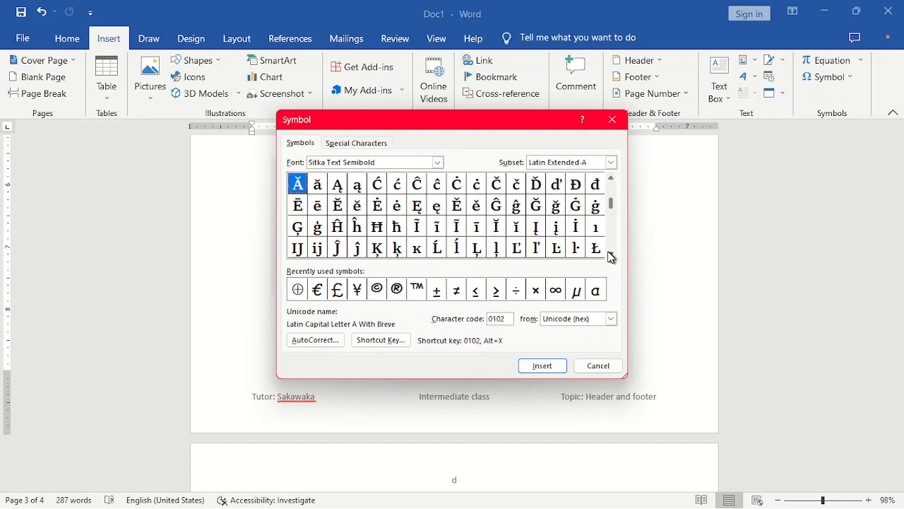
{"action": "left_click_drag", "start_coordinate": [611, 256], "coordinate": [610, 256]}
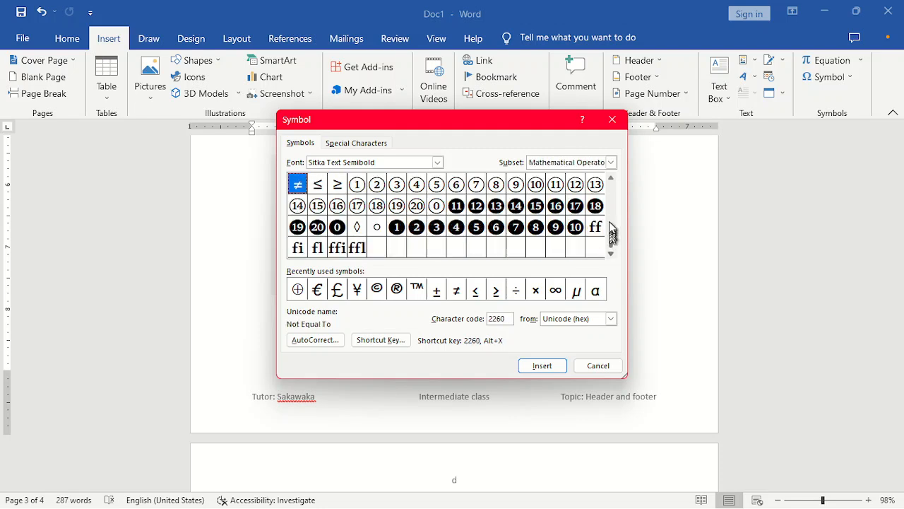
{"action": "left_click", "coordinate": [610, 179]}
{"action": "left_click_drag", "start_coordinate": [611, 182], "coordinate": [611, 183]}
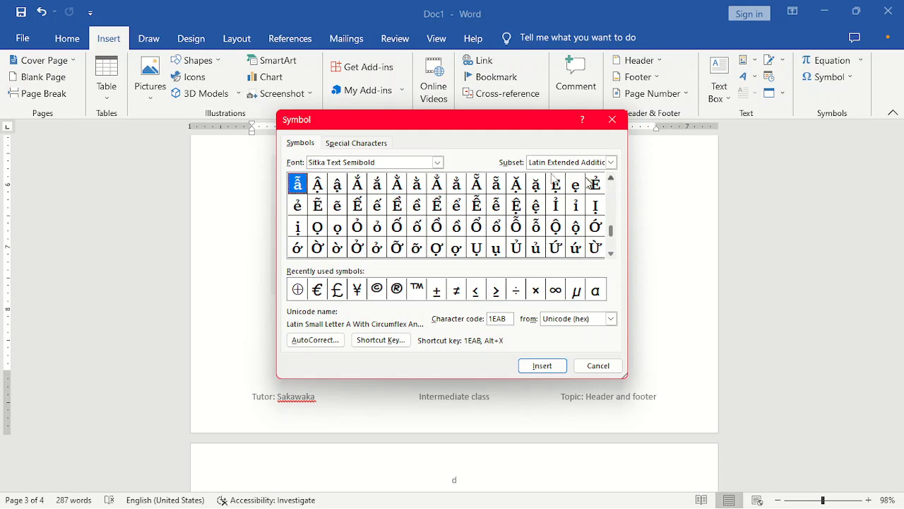
{"action": "left_click", "coordinate": [436, 162]}
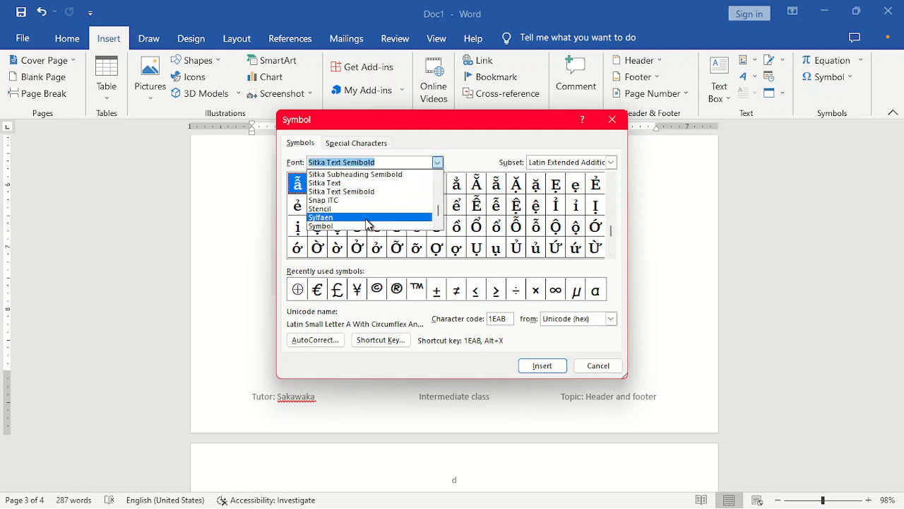
{"action": "left_click", "coordinate": [367, 218]}
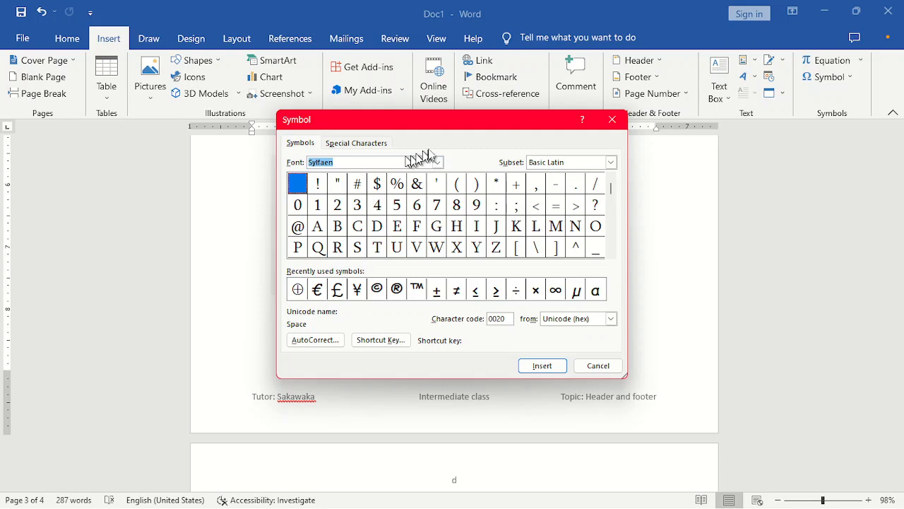
- Show Sylfaen's Greek and Coptic subset and select capital Psi (Ψ)
{"action": "left_click", "coordinate": [437, 163]}
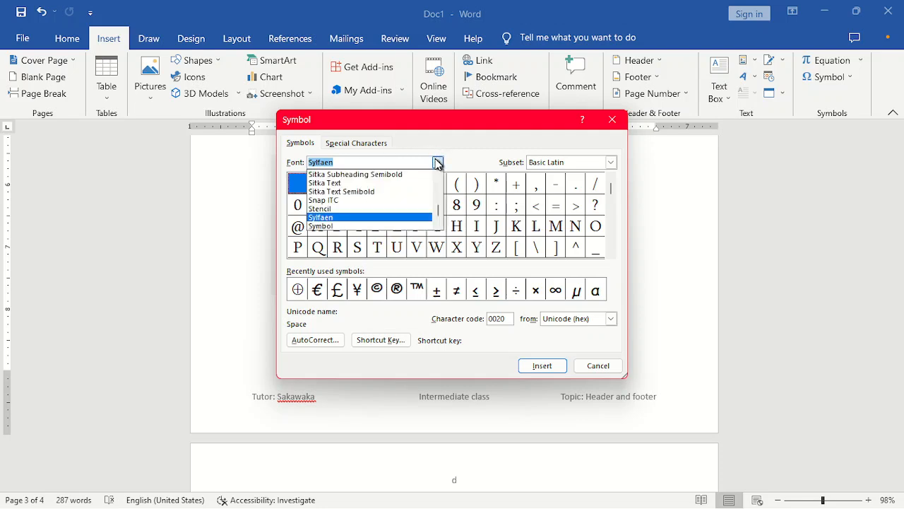
{"action": "left_click", "coordinate": [611, 162]}
{"action": "left_click", "coordinate": [611, 162]}
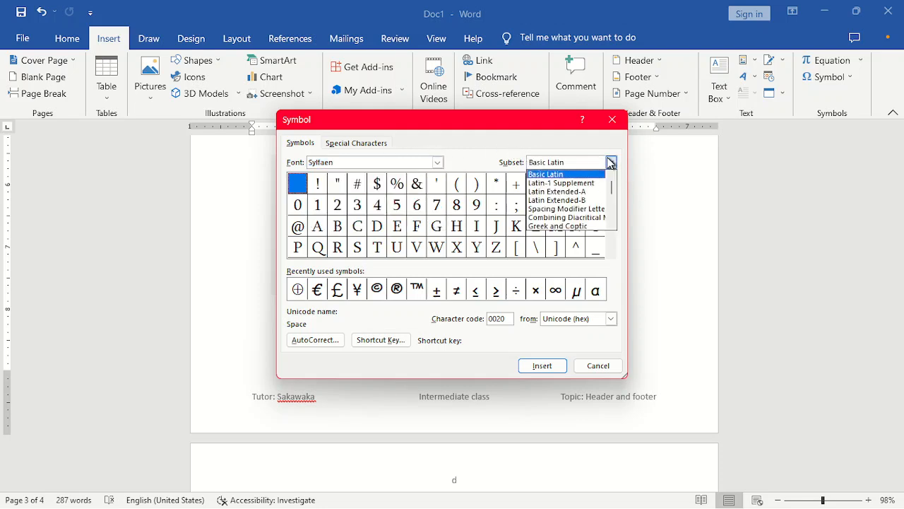
{"action": "left_click", "coordinate": [574, 226]}
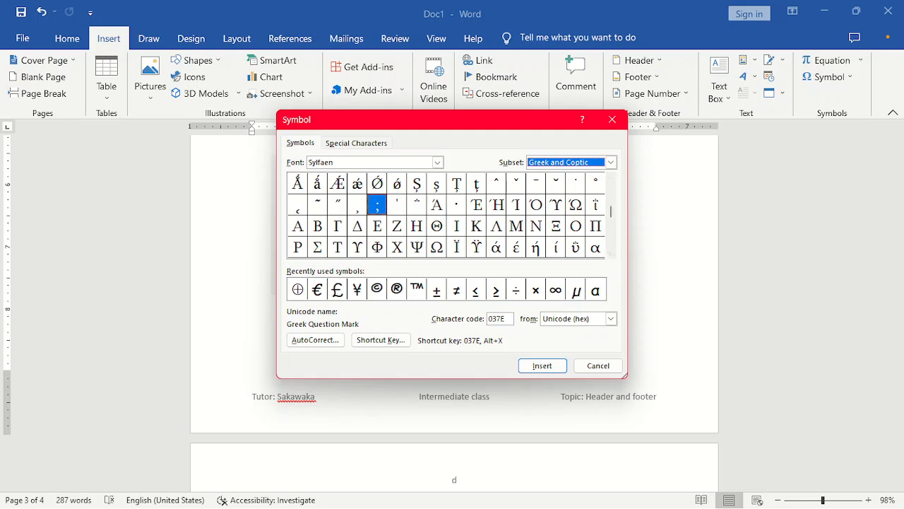
{"action": "left_click", "coordinate": [418, 247]}
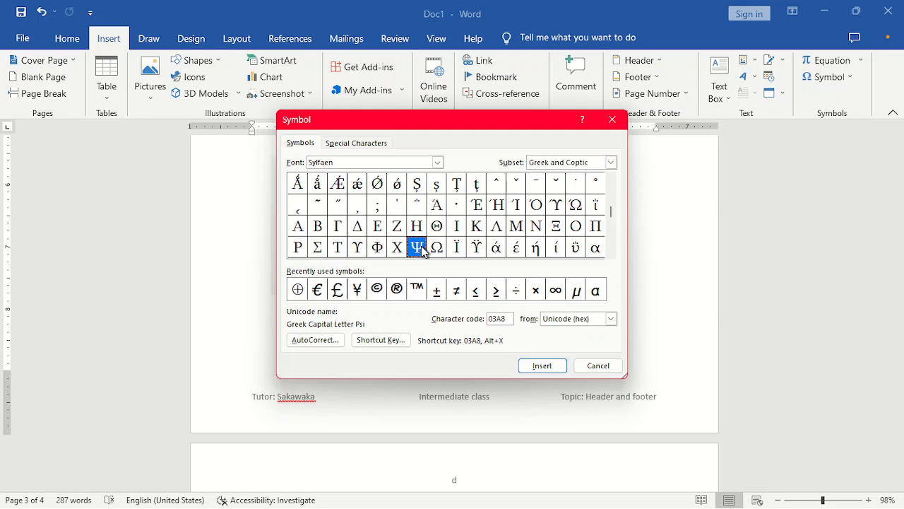
- Insert Ψ and then Θ beside the church logo
{"action": "left_click", "coordinate": [531, 368]}
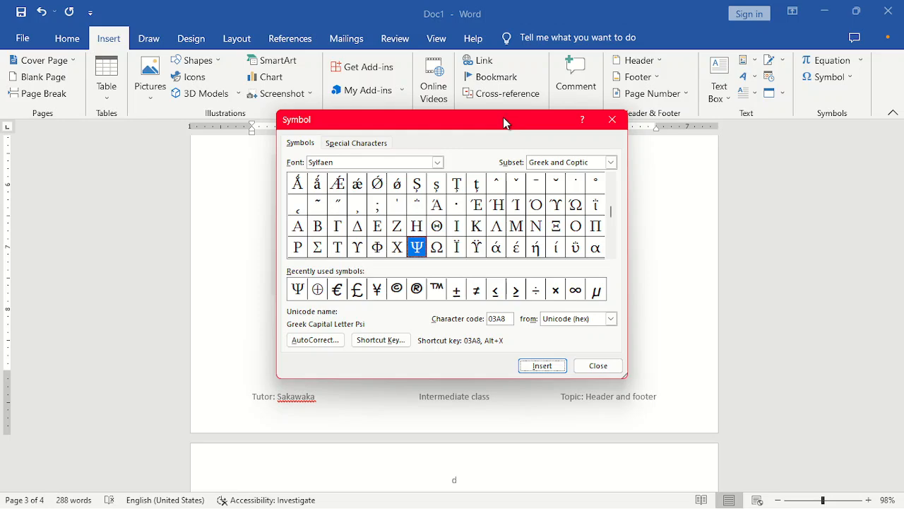
{"action": "left_click_drag", "start_coordinate": [432, 127], "coordinate": [623, 268]}
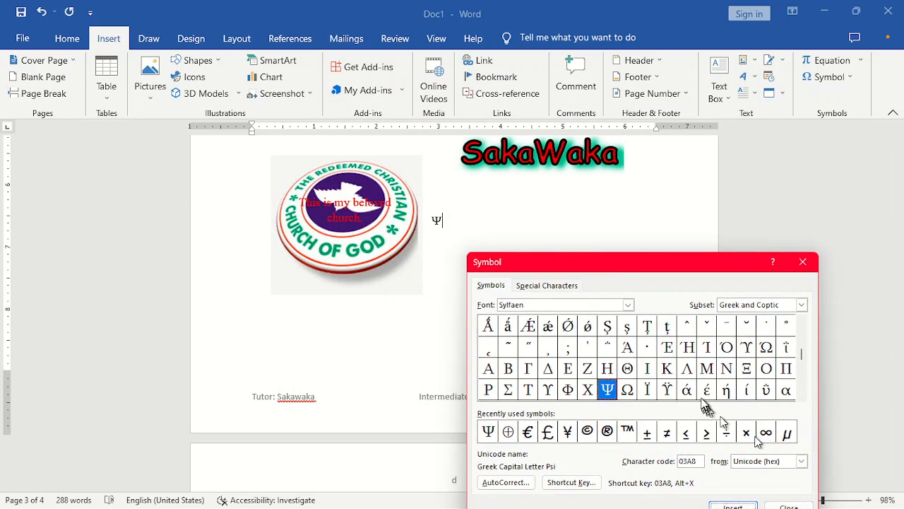
{"action": "left_click", "coordinate": [627, 389]}
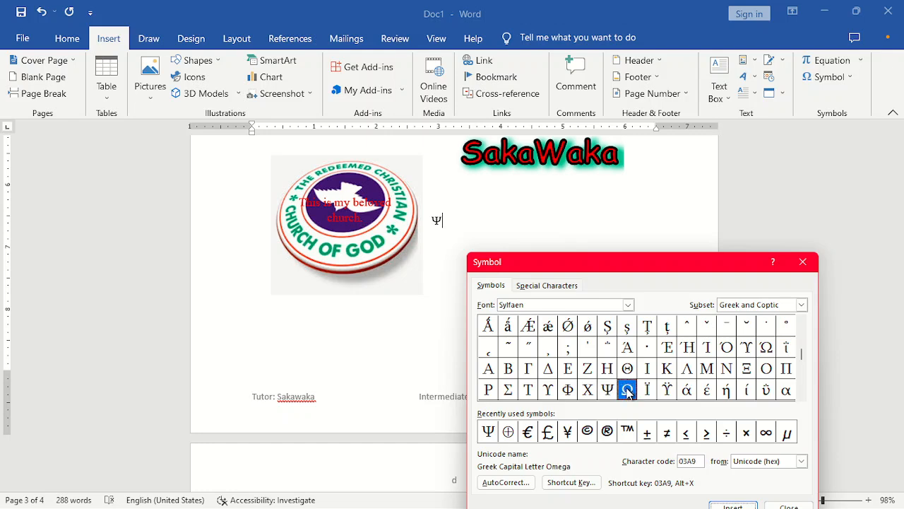
{"action": "scroll", "coordinate": [627, 389], "scroll_direction": "up", "scroll_amount": 10}
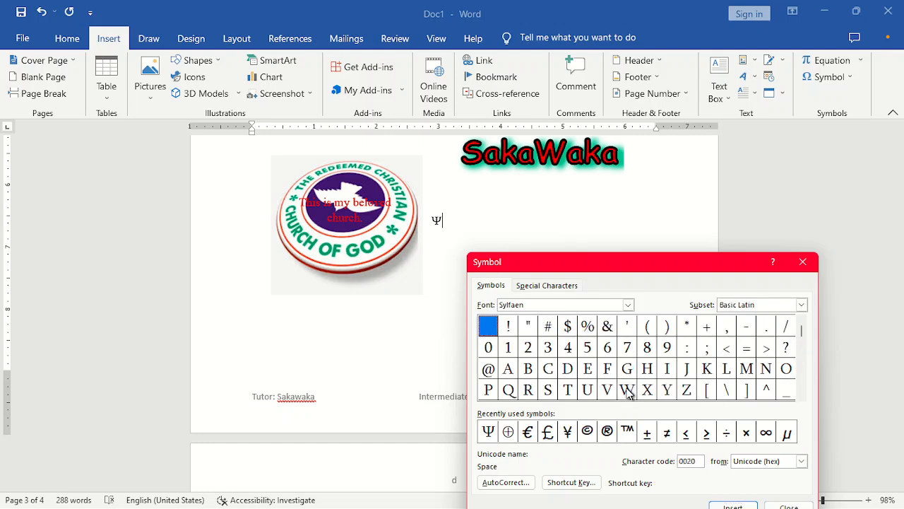
{"action": "left_click", "coordinate": [802, 395]}
{"action": "left_click", "coordinate": [802, 394]}
{"action": "left_click_drag", "start_coordinate": [802, 394], "coordinate": [802, 395]}
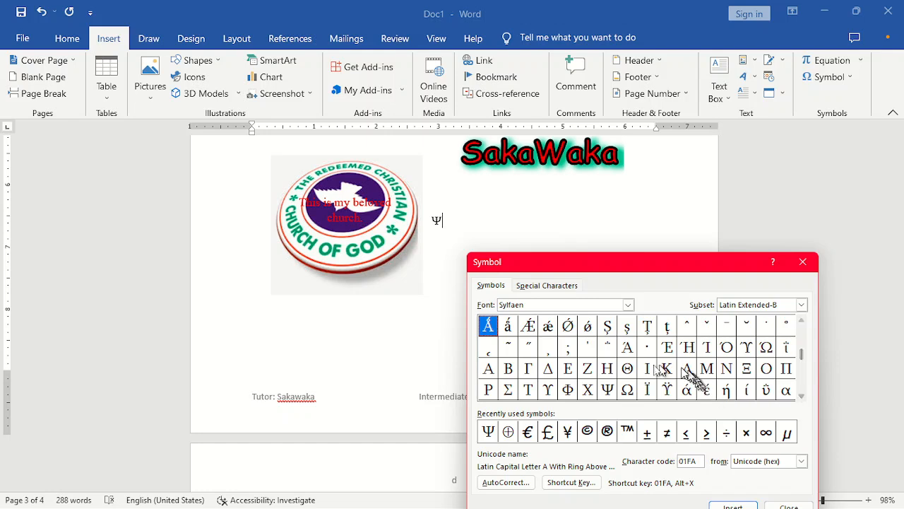
{"action": "left_click", "coordinate": [627, 369]}
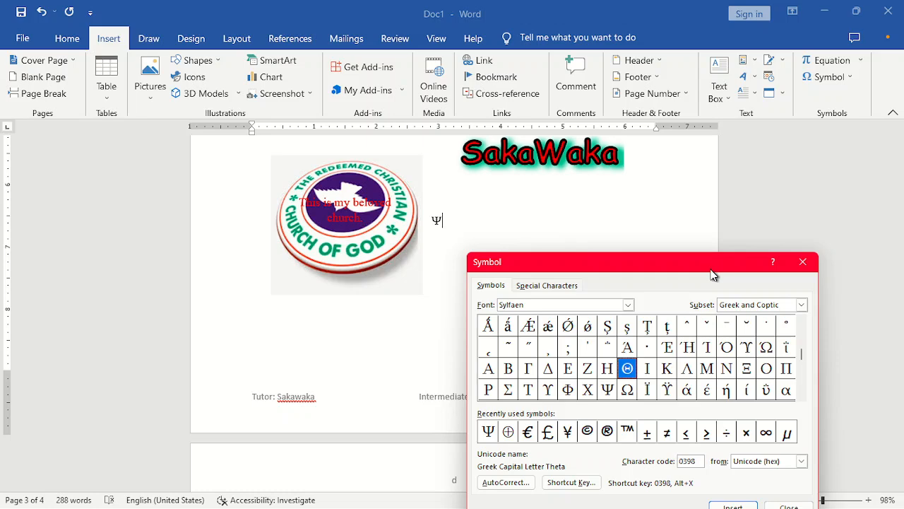
{"action": "left_click_drag", "start_coordinate": [711, 268], "coordinate": [741, 183]}
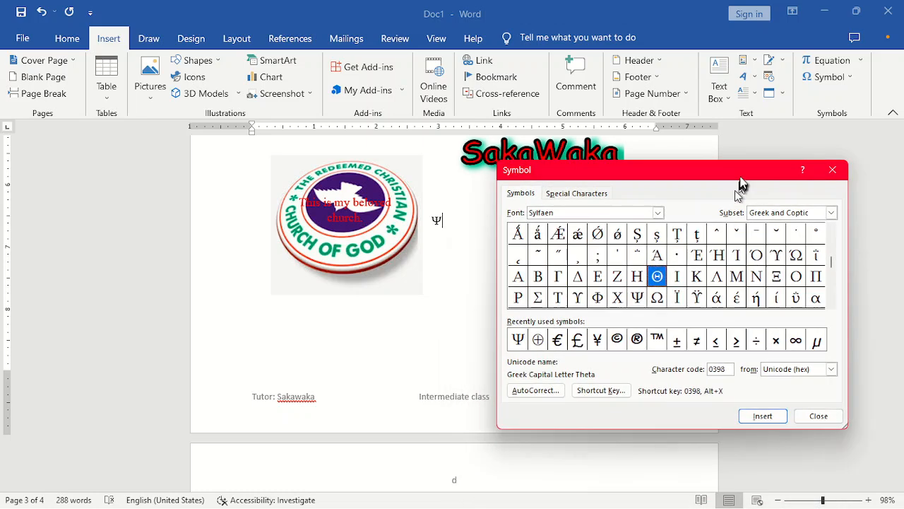
{"action": "left_click", "coordinate": [761, 415]}
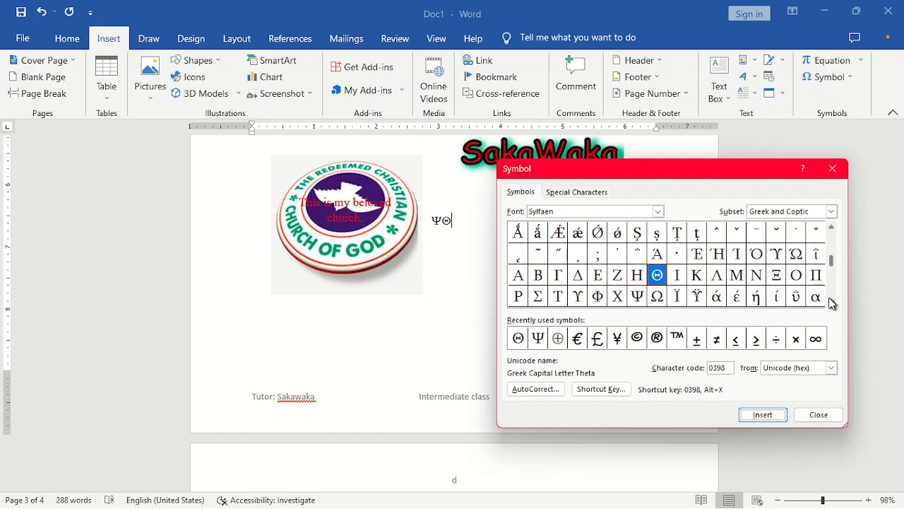
- Insert Ξ to complete ΨΘΞ, close the Symbol dialog, and start a new line
{"action": "left_click", "coordinate": [782, 278]}
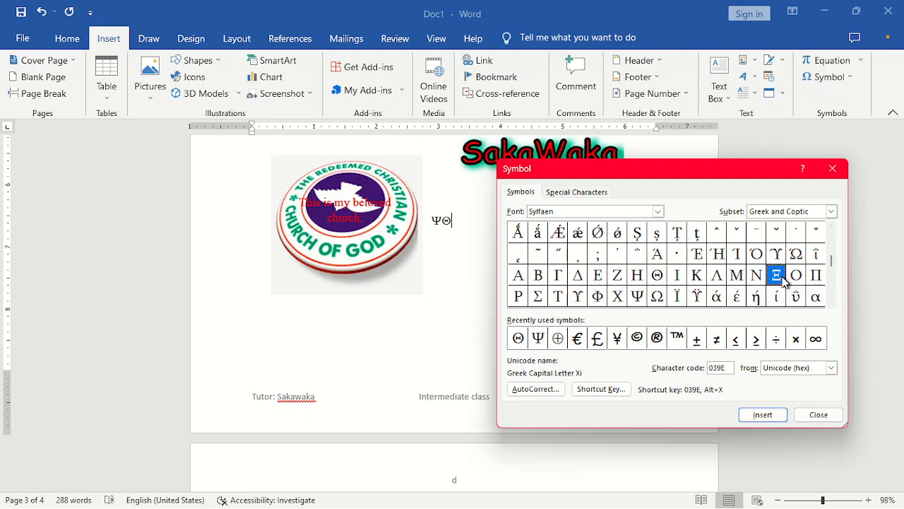
{"action": "left_click", "coordinate": [755, 416]}
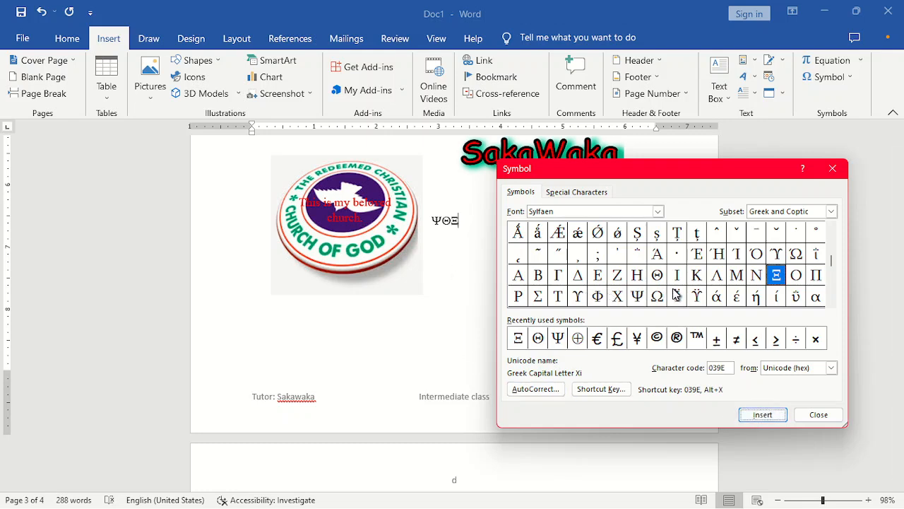
{"action": "left_click", "coordinate": [833, 170]}
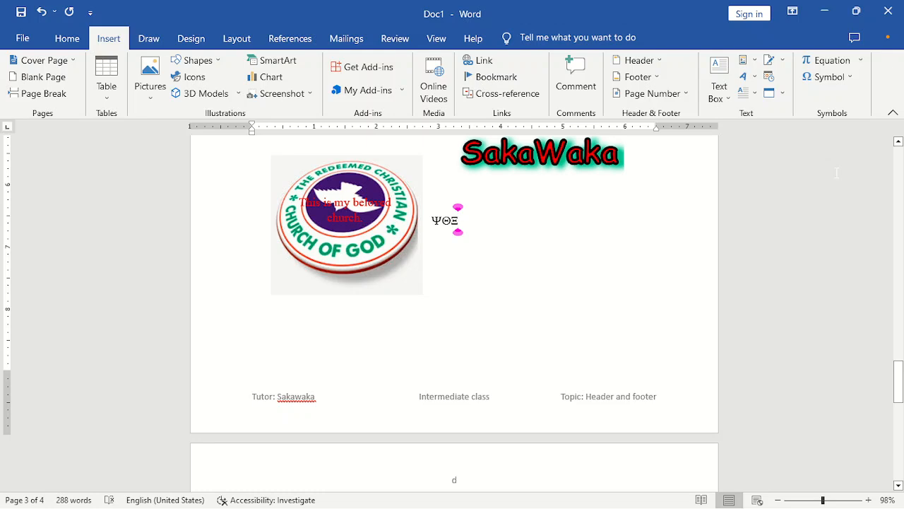
{"action": "key", "text": "Return"}
{"action": "key", "text": "Return"}
{"action": "key", "text": "Return"}
{"action": "key", "text": "Return"}
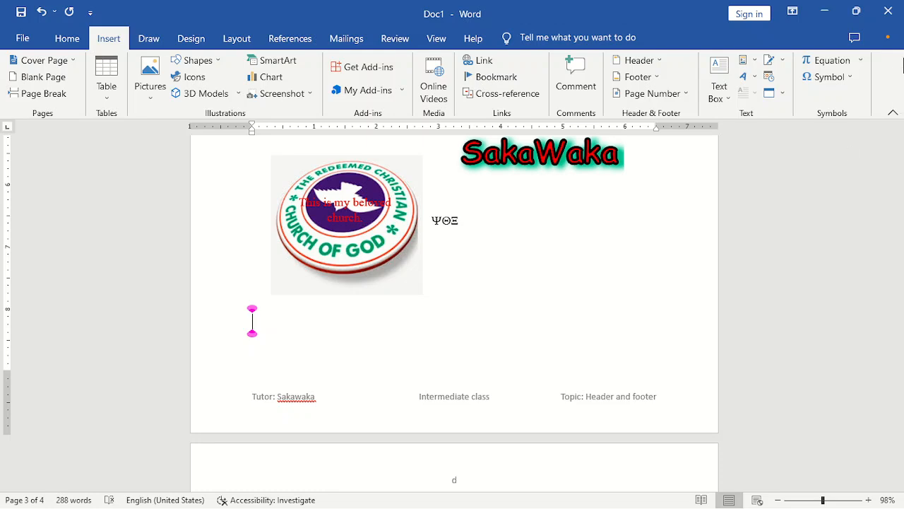
- Delete the caption text box, then the church logo picture, then the ΨΘΞ letters from page 3
{"action": "left_click", "coordinate": [383, 201]}
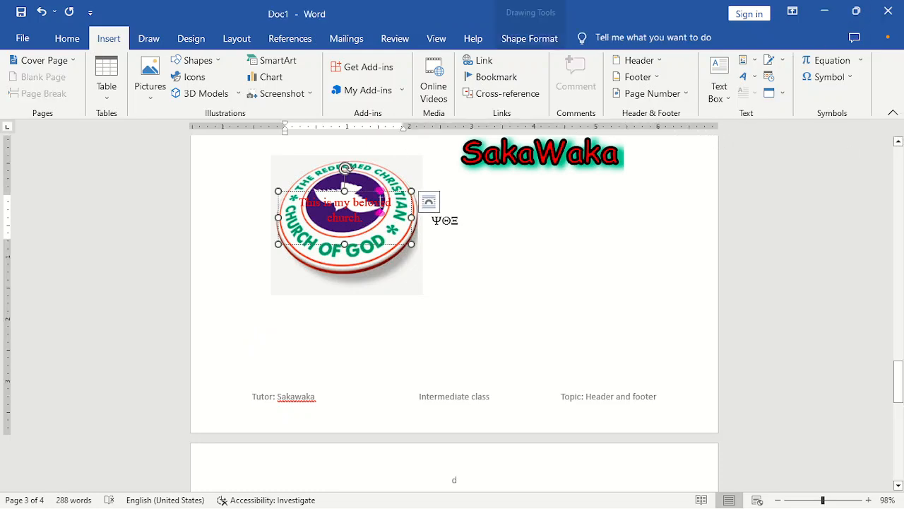
{"action": "left_click", "coordinate": [379, 192]}
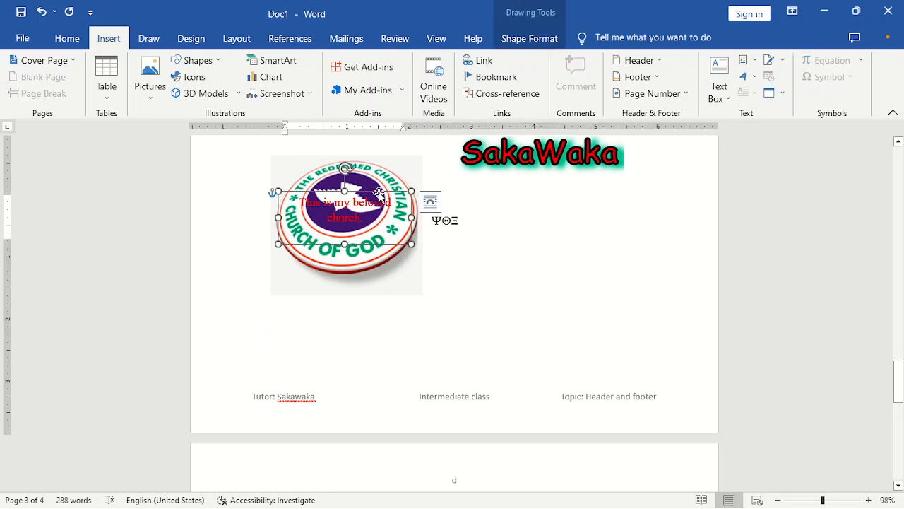
{"action": "key", "text": "Delete"}
{"action": "left_click", "coordinate": [379, 193]}
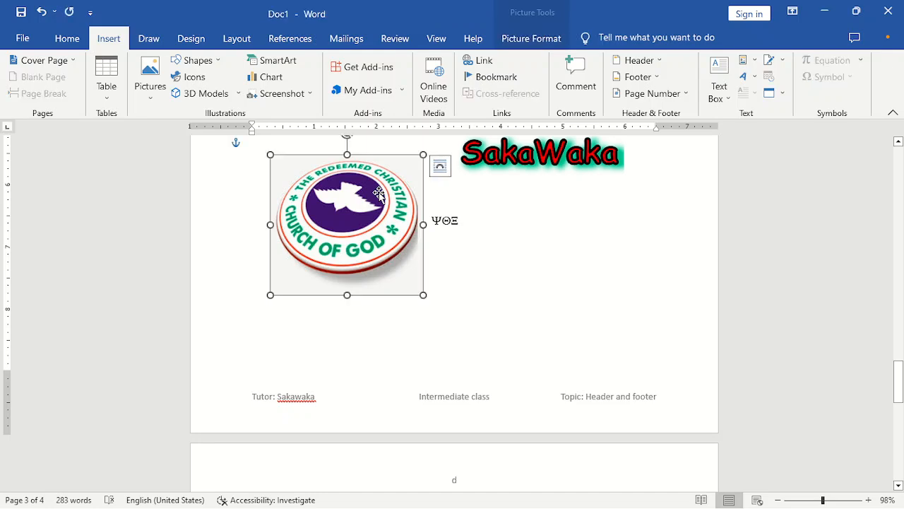
{"action": "key", "text": "Delete"}
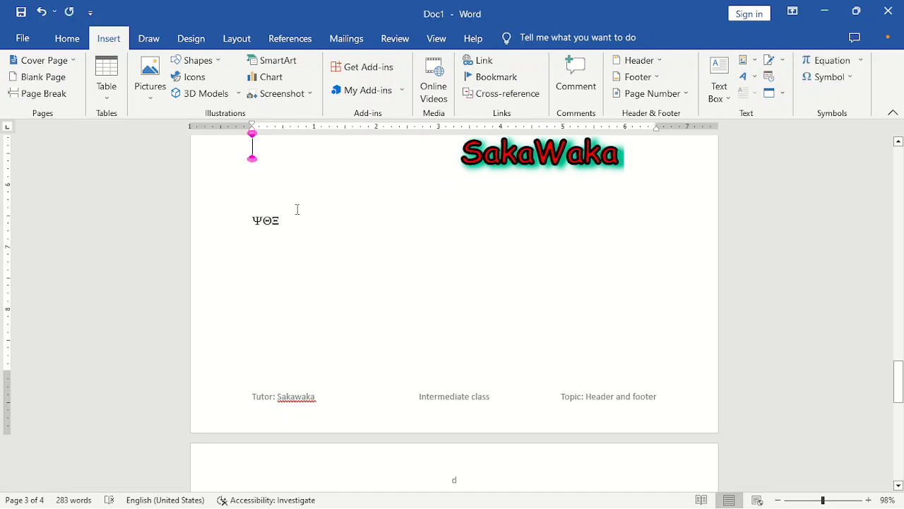
{"action": "left_click_drag", "start_coordinate": [295, 222], "coordinate": [197, 221]}
{"action": "key", "text": "Delete"}
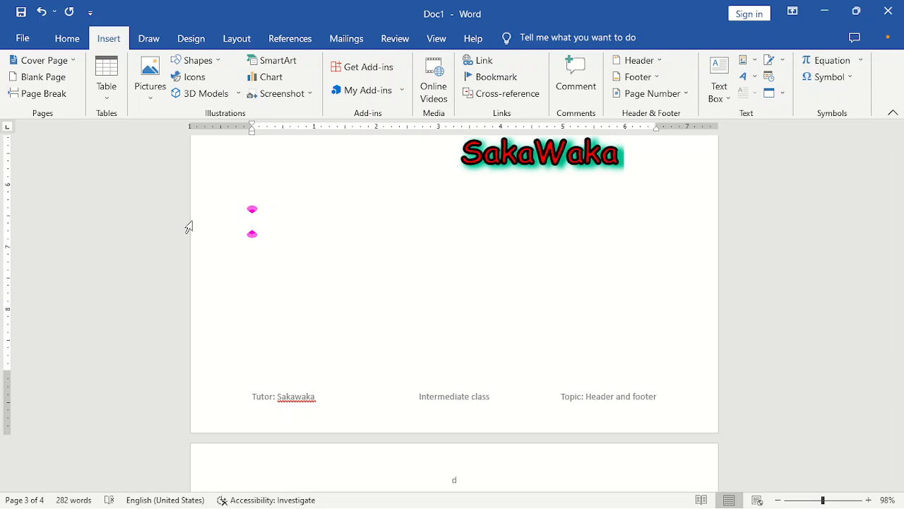
{"action": "type", "text": "------------------------------"}
{"action": "key", "text": "Return"}
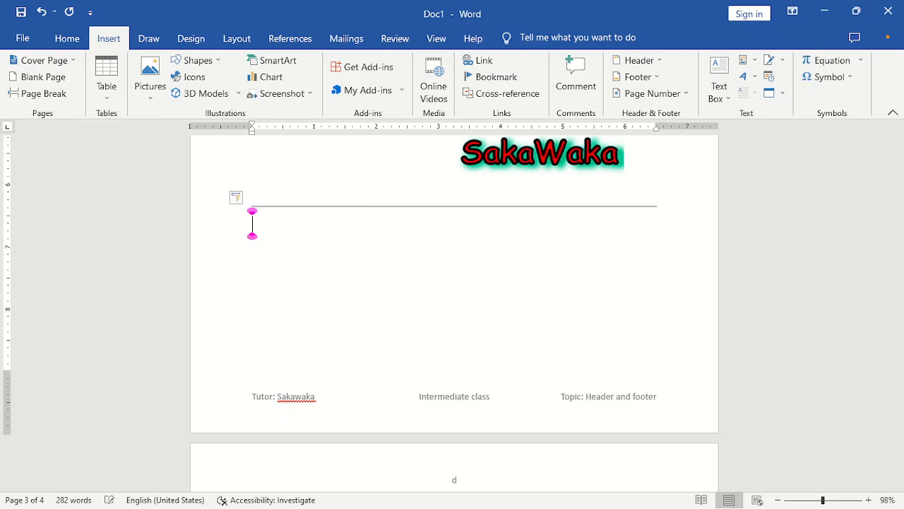
{"action": "key", "text": "ctrl+z"}
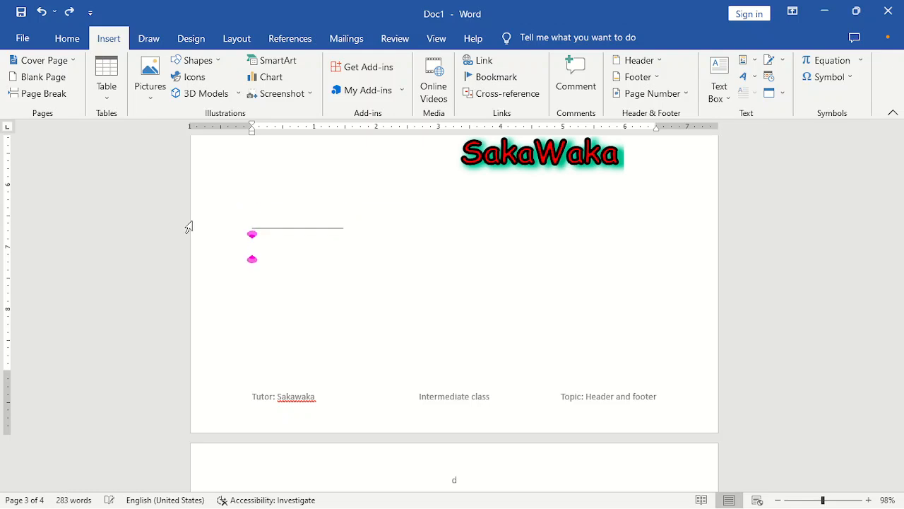
{"action": "type", "text": "M"}
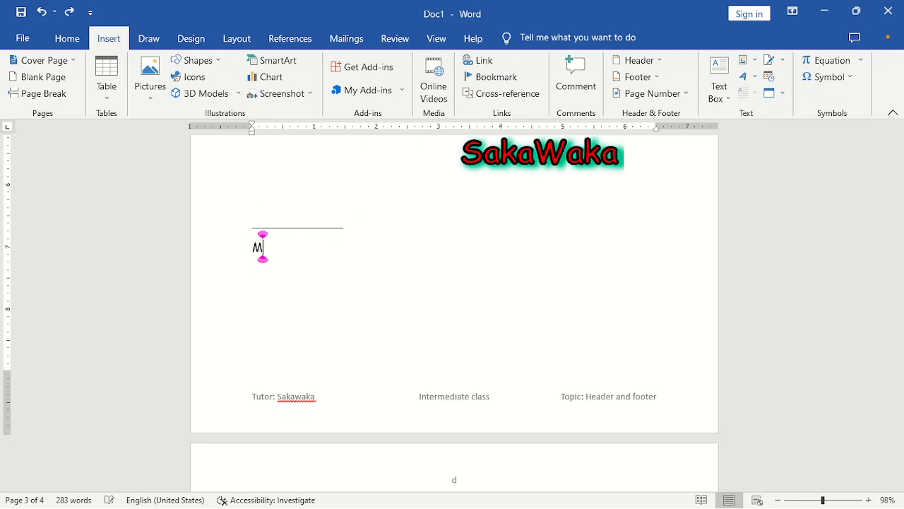
{"action": "type", "text": "r. Sakawaka"}
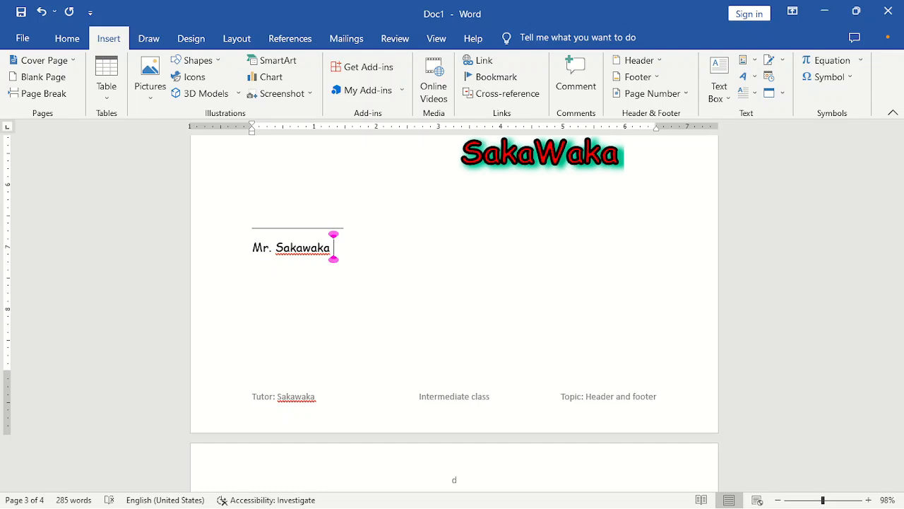
{"action": "left_click", "coordinate": [188, 226]}
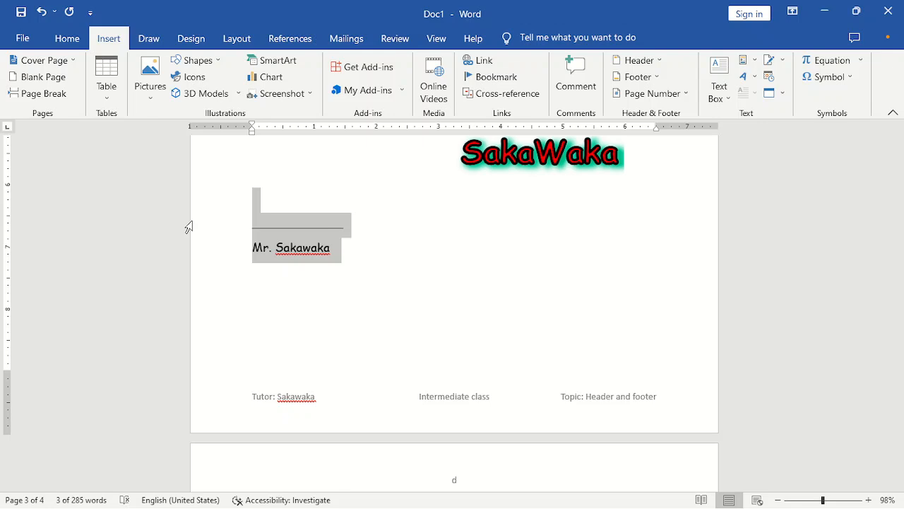
{"action": "key", "text": "Delete"}
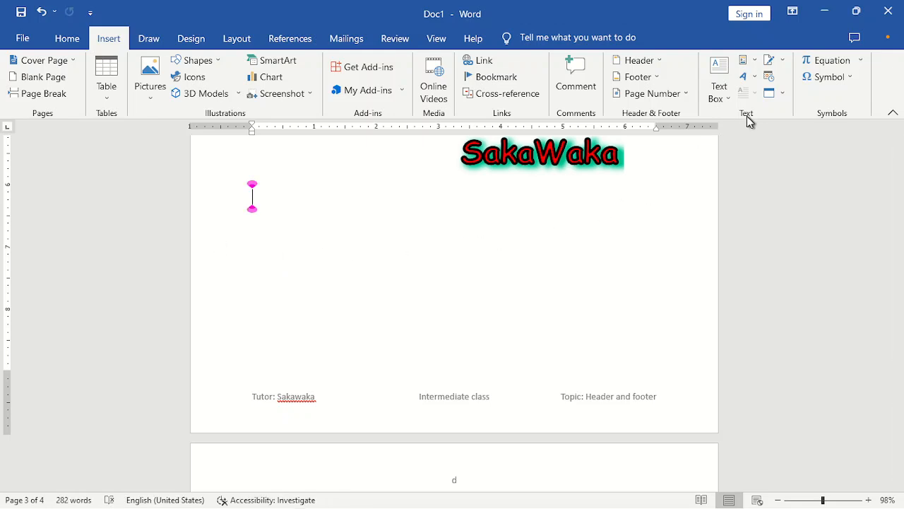
- Start a Microsoft Office signature line and enter the signer's name
{"action": "left_click", "coordinate": [781, 64]}
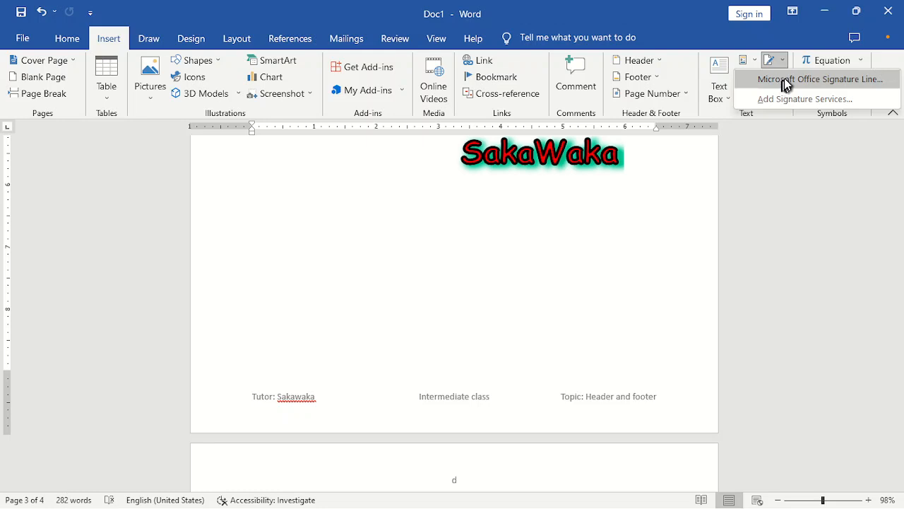
{"action": "left_click", "coordinate": [788, 84]}
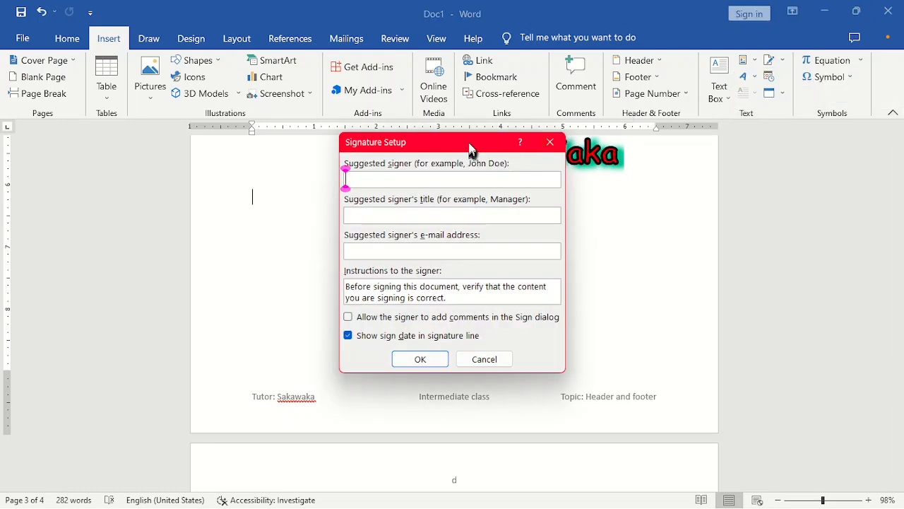
{"action": "left_click_drag", "start_coordinate": [468, 147], "coordinate": [737, 143]}
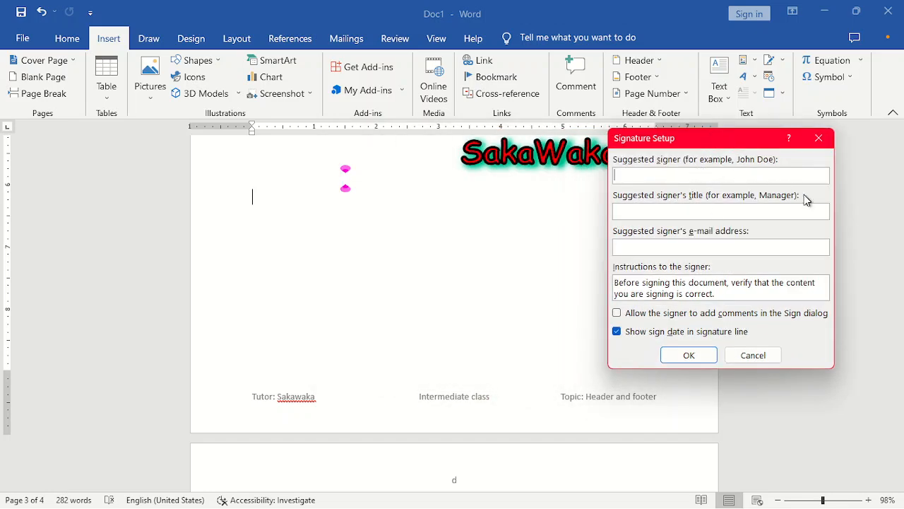
{"action": "type", "text": "Sakawaka"}
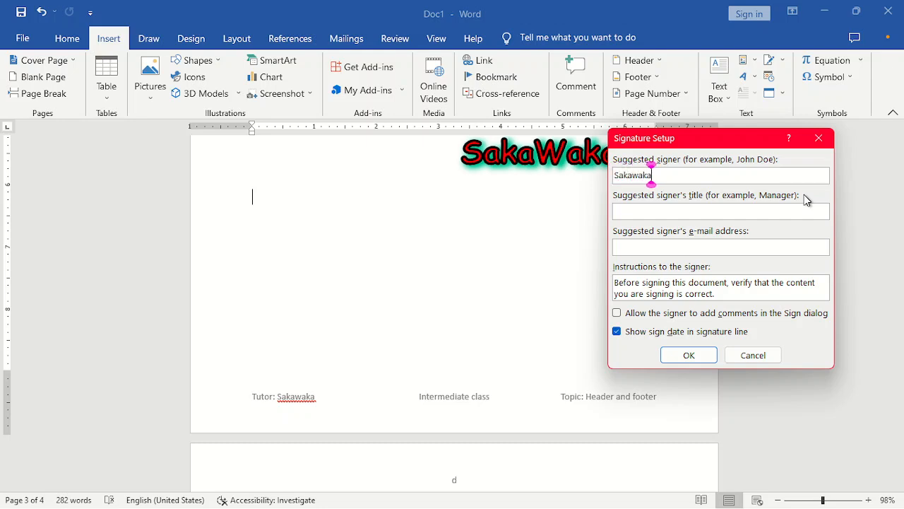
- Title the signer 'Board Directore', add their e-mail, allow comments, and insert the signature line
{"action": "left_click", "coordinate": [754, 212]}
{"action": "type", "text": "Director"}
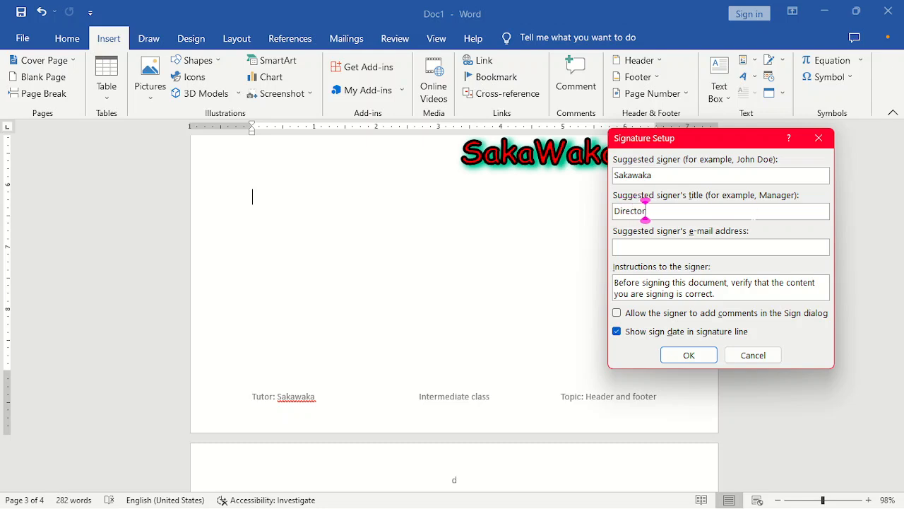
{"action": "key", "text": "BackSpace"}
{"action": "key", "text": "BackSpace"}
{"action": "key", "text": "BackSpace"}
{"action": "key", "text": "BackSpace"}
{"action": "key", "text": "BackSpace"}
{"action": "key", "text": "BackSpace"}
{"action": "key", "text": "BackSpace"}
{"action": "key", "text": "BackSpace"}
{"action": "type", "text": "bO"}
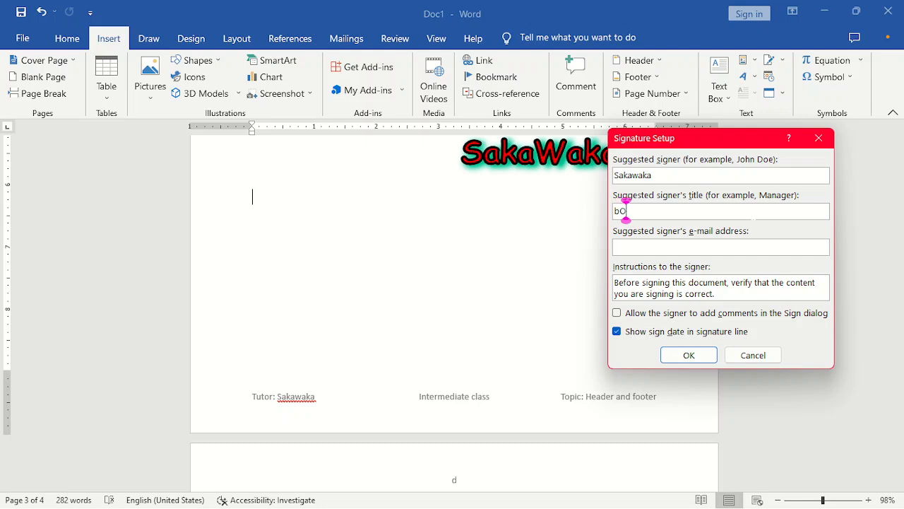
{"action": "key", "text": "BackSpace"}
{"action": "key", "text": "BackSpace"}
{"action": "type", "text": "Board"}
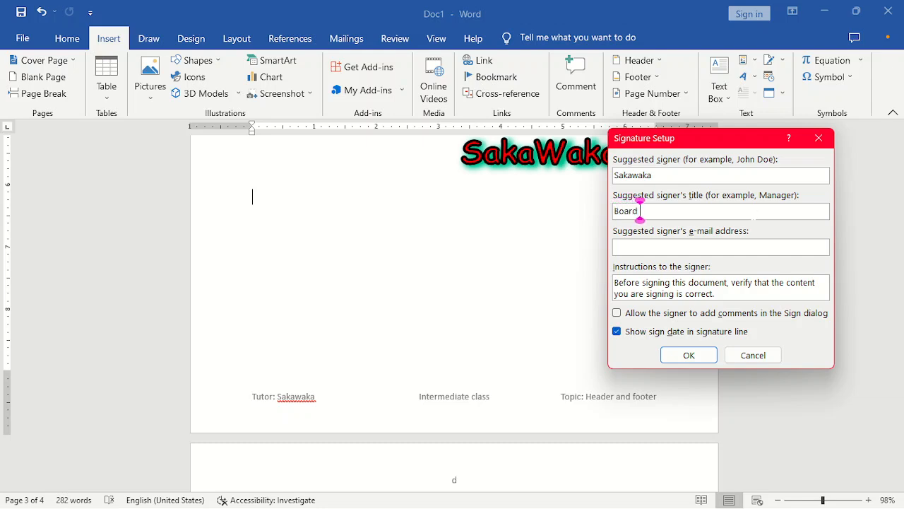
{"action": "type", "text": " Directore"}
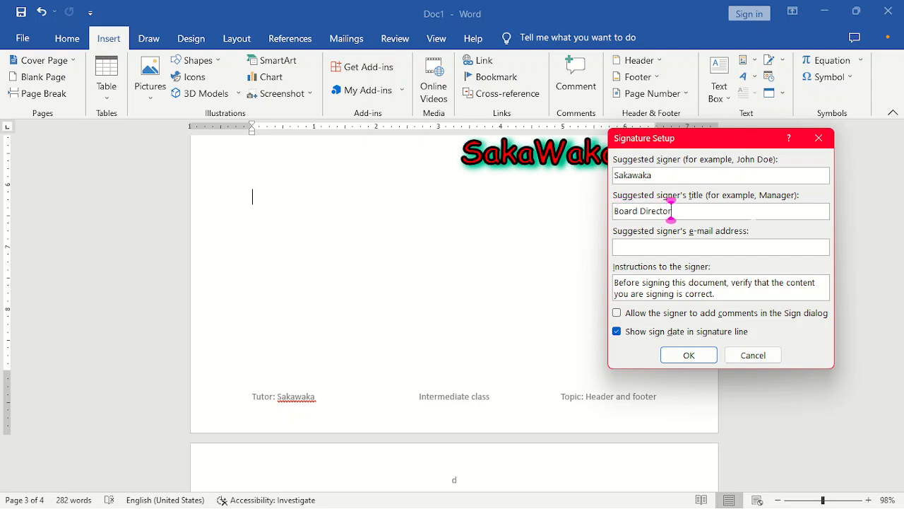
{"action": "left_click", "coordinate": [749, 247]}
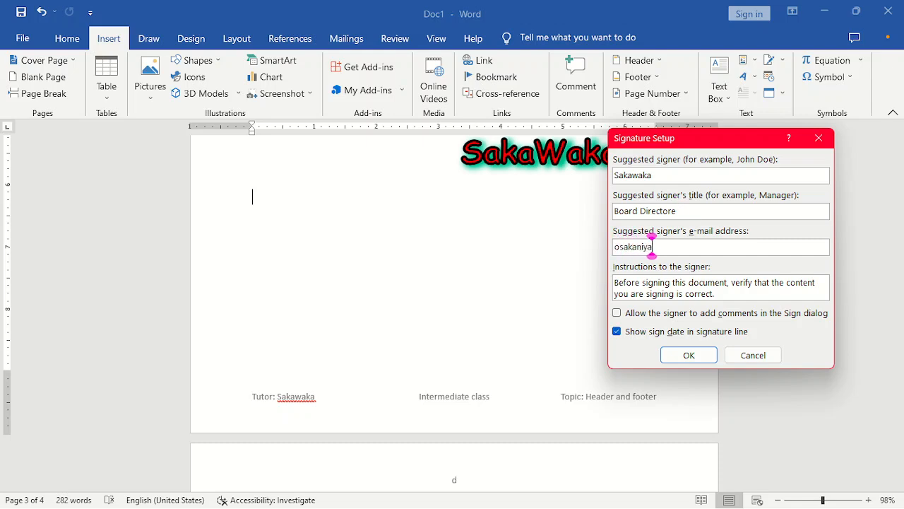
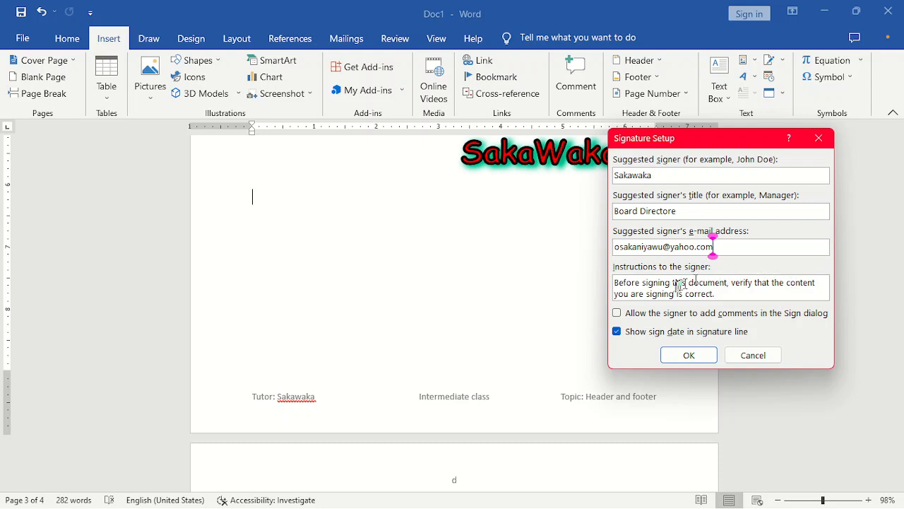
{"action": "left_click", "coordinate": [667, 312]}
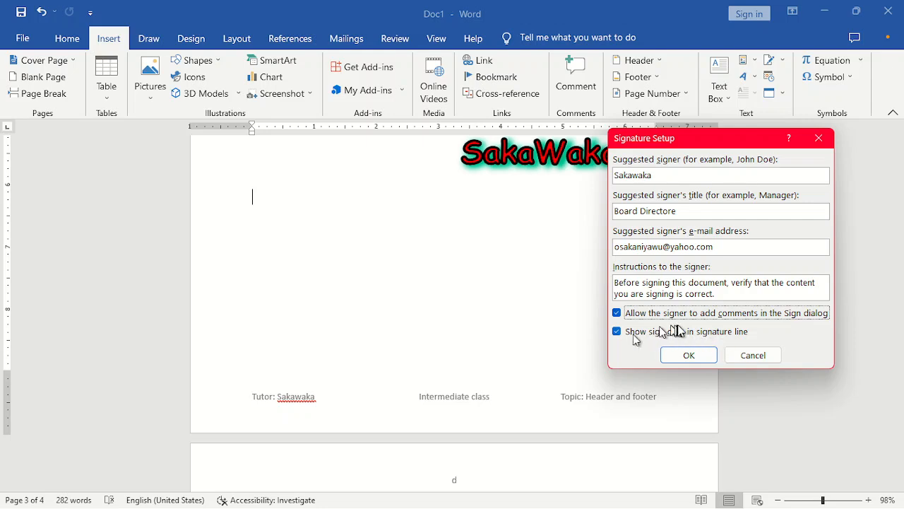
{"action": "left_click", "coordinate": [690, 356]}
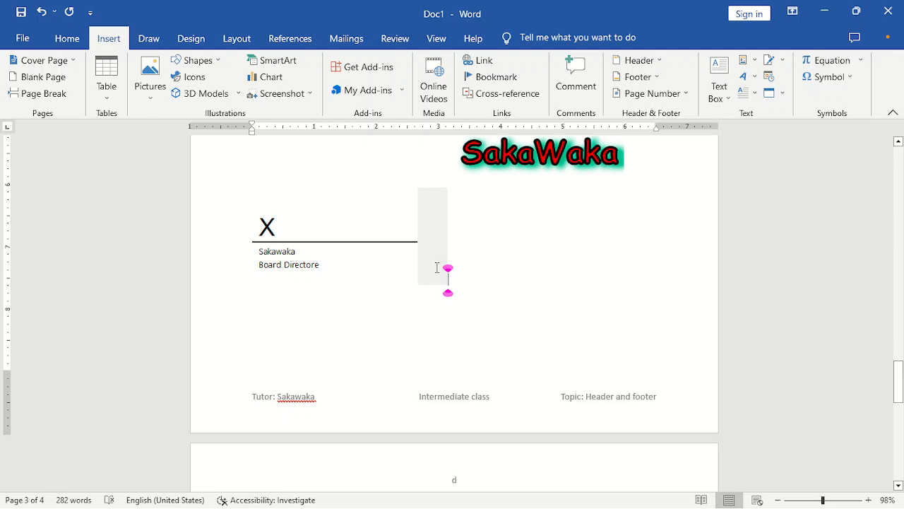
{"action": "left_click", "coordinate": [391, 252]}
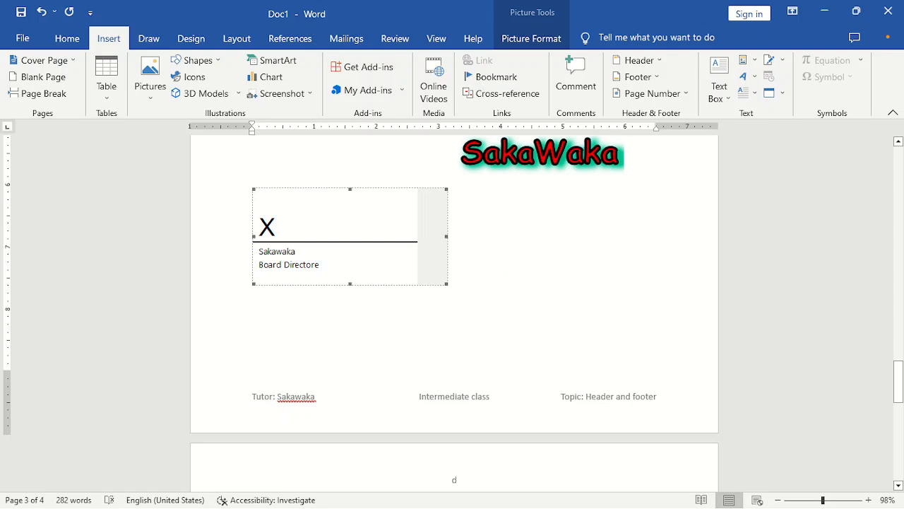
{"action": "right_click", "coordinate": [429, 261]}
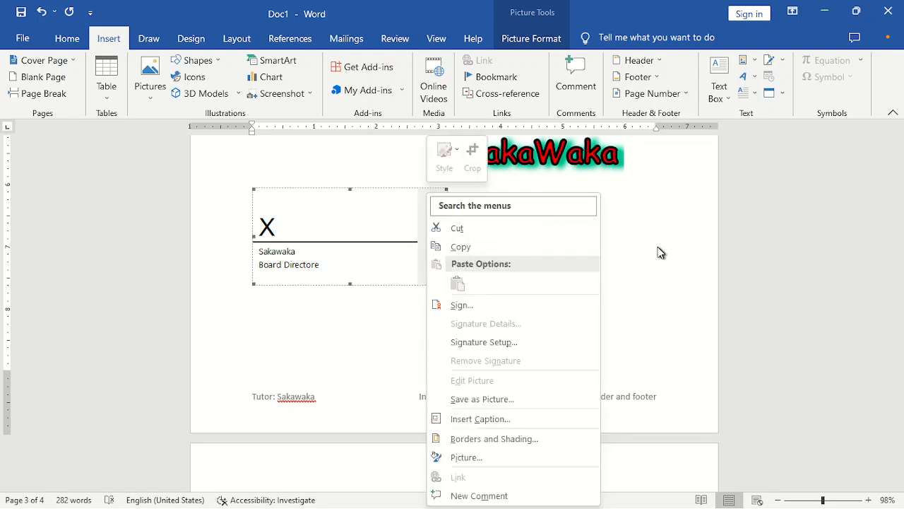
{"action": "key", "text": "Escape"}
{"action": "left_click", "coordinate": [502, 250]}
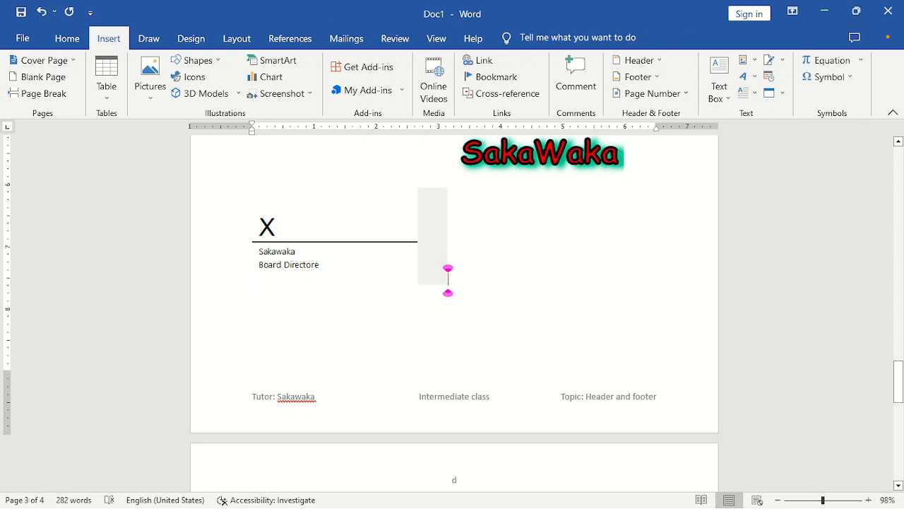
{"action": "left_click", "coordinate": [430, 237]}
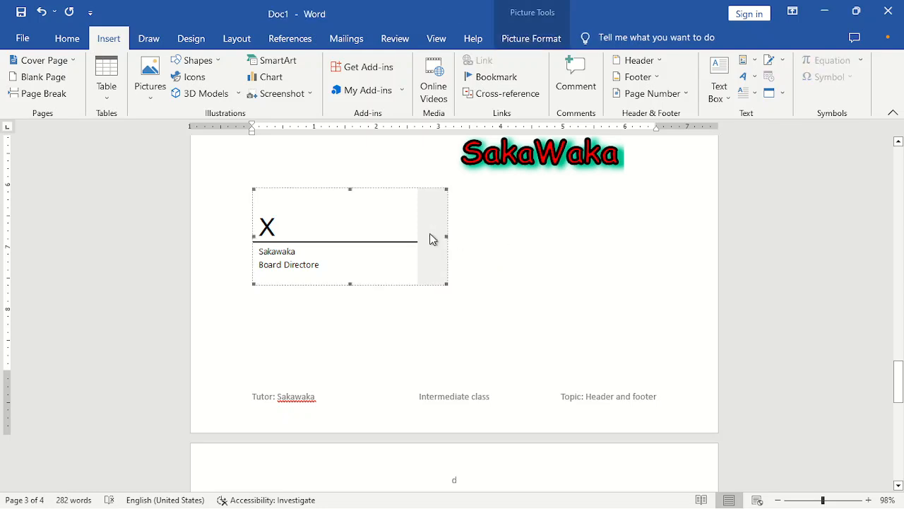
{"action": "left_click", "coordinate": [531, 239]}
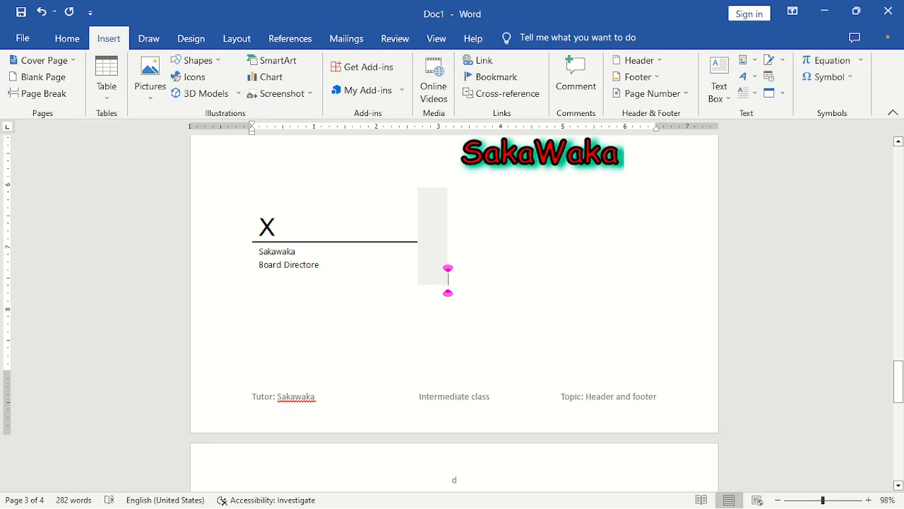
{"action": "left_click", "coordinate": [444, 183]}
- Insert the date in the 'Thursday, June 15, 2023' format above the signature line
{"action": "left_click", "coordinate": [770, 80]}
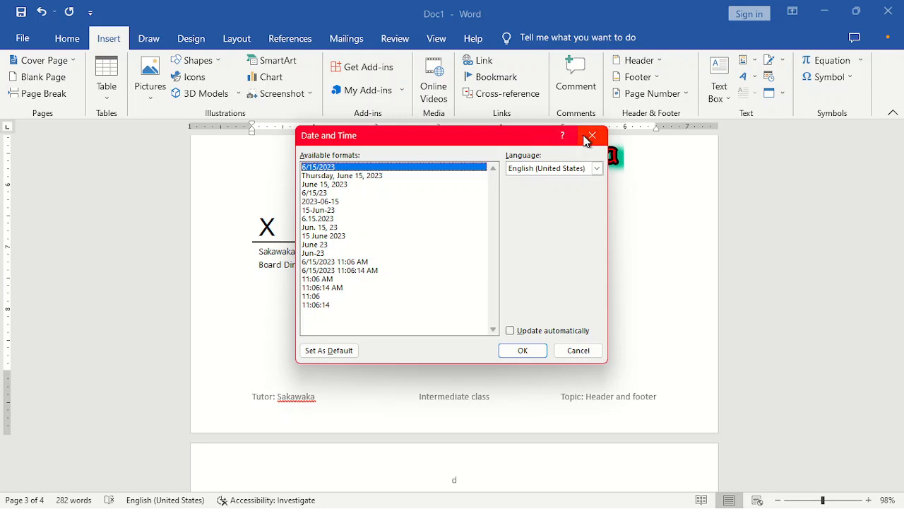
{"action": "left_click", "coordinate": [591, 136]}
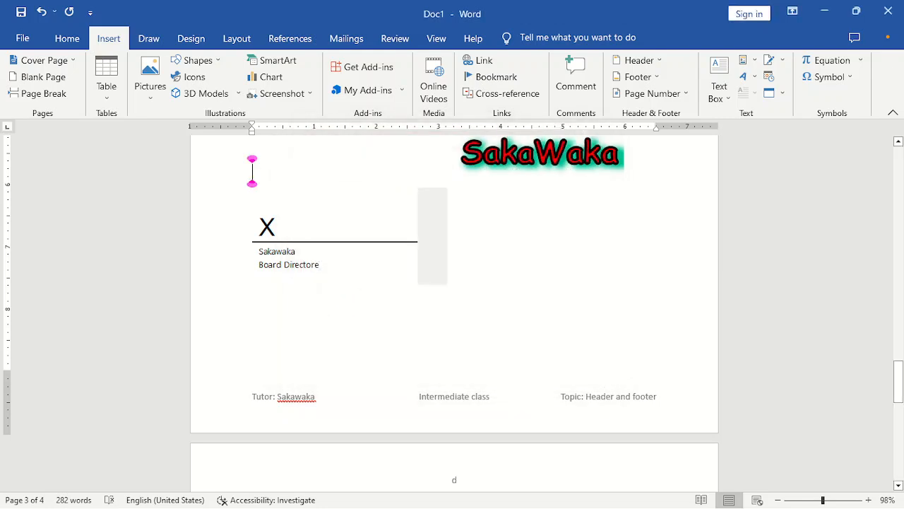
{"action": "left_click", "coordinate": [769, 77]}
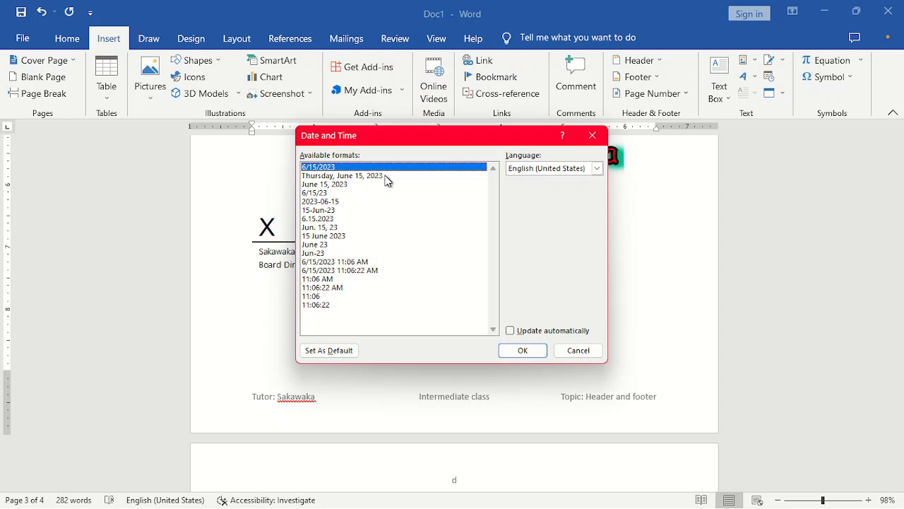
{"action": "left_click", "coordinate": [326, 178]}
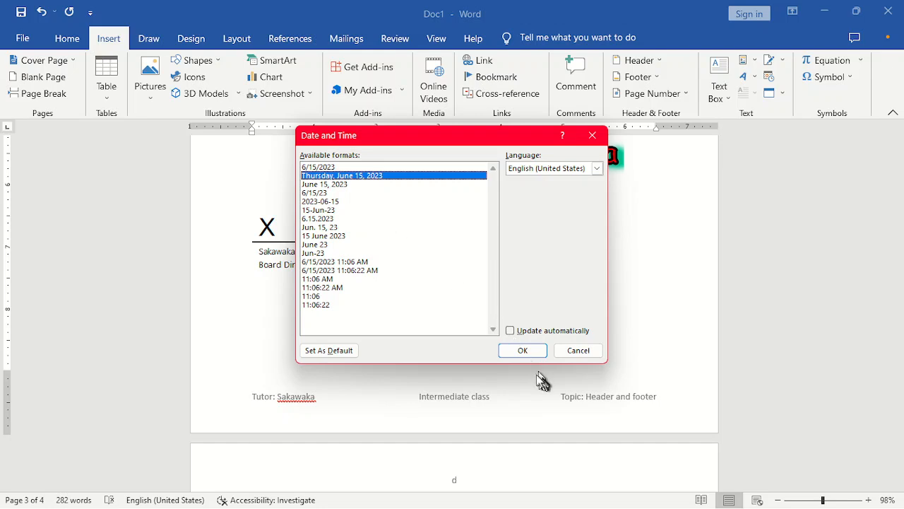
{"action": "left_click", "coordinate": [525, 352]}
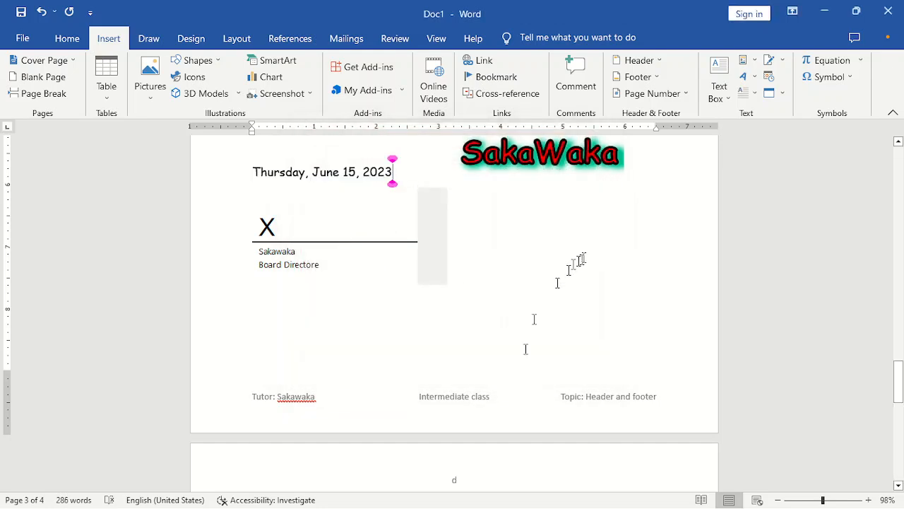
- Erase the date and re-insert Thursday, June 15, 2023 as fixed text, automatic updating off
{"action": "key", "text": "BackSpace"}
{"action": "key", "text": "BackSpace"}
{"action": "key", "text": "BackSpace"}
{"action": "key", "text": "BackSpace"}
{"action": "key", "text": "BackSpace"}
{"action": "key", "text": "BackSpace"}
{"action": "key", "text": "BackSpace"}
{"action": "key", "text": "BackSpace"}
{"action": "key", "text": "BackSpace"}
{"action": "key", "text": "BackSpace"}
{"action": "key", "text": "BackSpace"}
{"action": "key", "text": "BackSpace"}
{"action": "key", "text": "BackSpace"}
{"action": "key", "text": "BackSpace"}
{"action": "key", "text": "BackSpace"}
{"action": "key", "text": "BackSpace"}
{"action": "key", "text": "BackSpace"}
{"action": "key", "text": "BackSpace"}
{"action": "key", "text": "BackSpace"}
{"action": "key", "text": "BackSpace"}
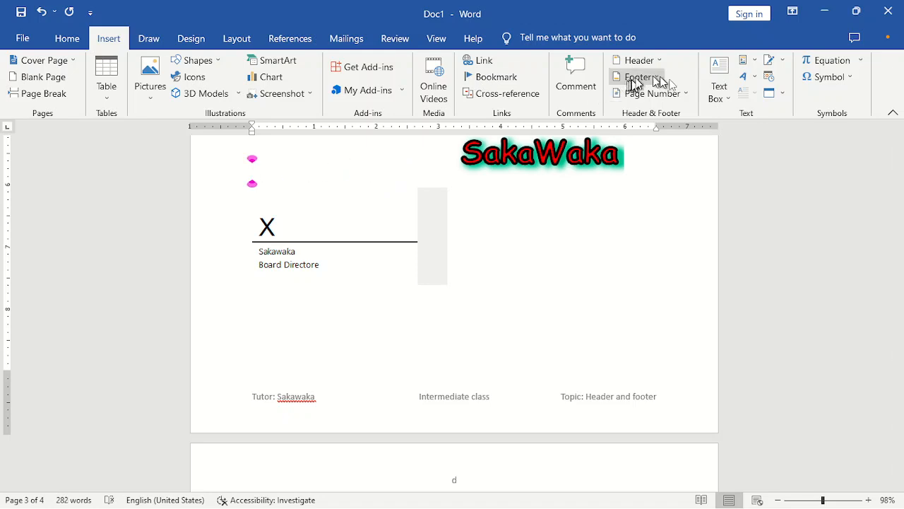
{"action": "left_click", "coordinate": [767, 76]}
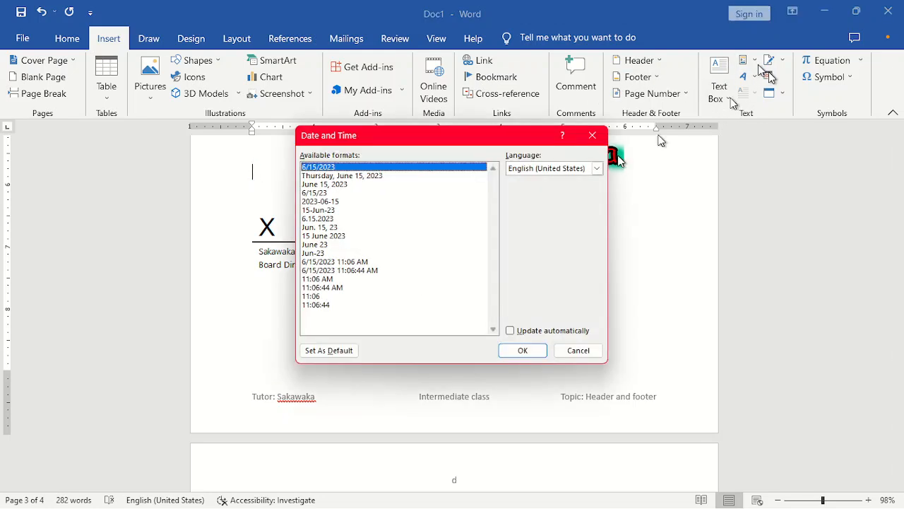
{"action": "left_click", "coordinate": [353, 175]}
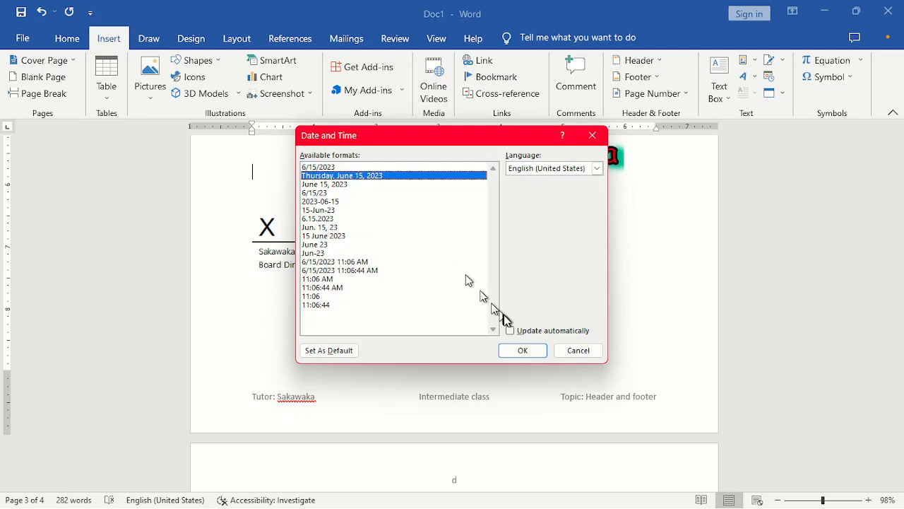
{"action": "left_click", "coordinate": [516, 333]}
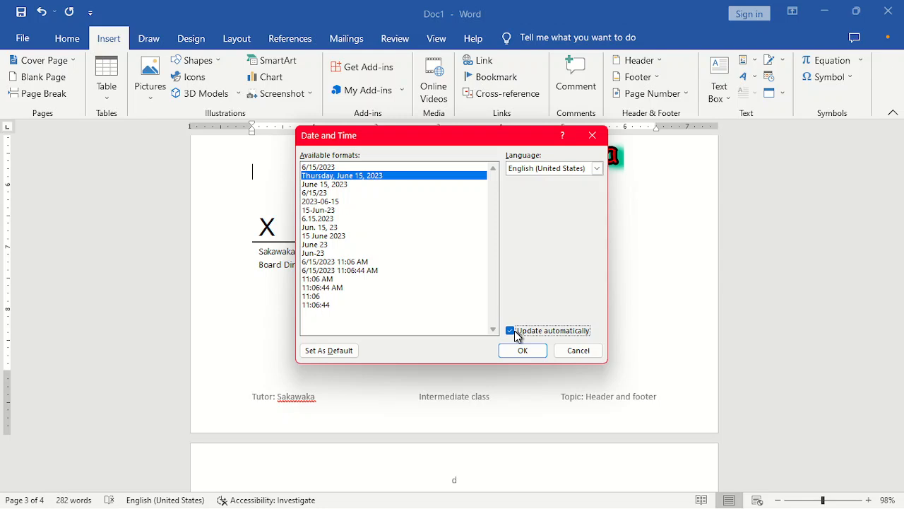
{"action": "left_click", "coordinate": [516, 335]}
{"action": "left_click", "coordinate": [520, 350]}
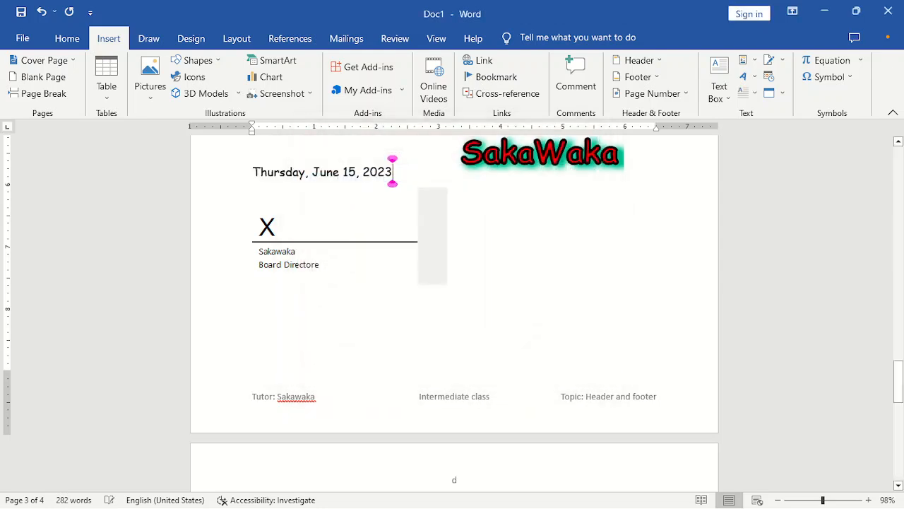